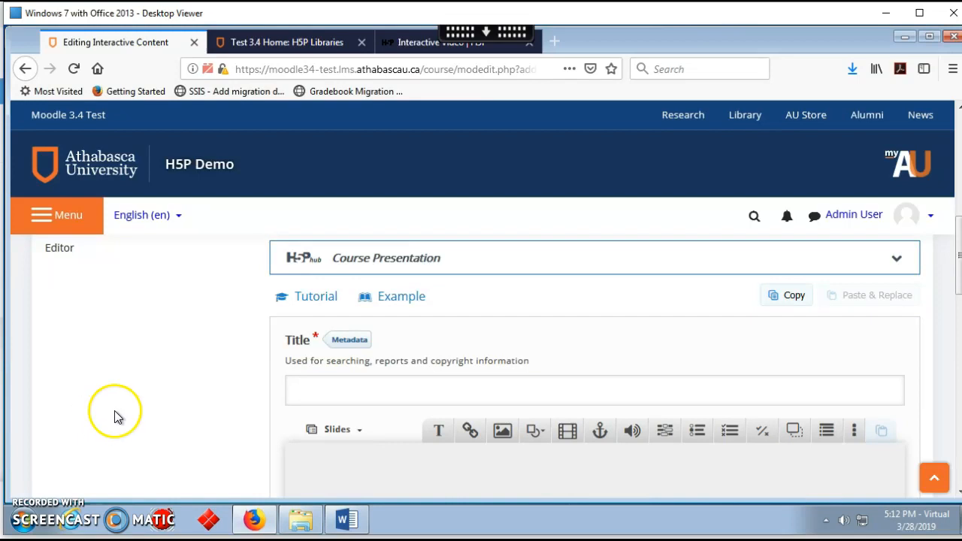
- Title the Course Presentation "The Brain"
click(320, 300)
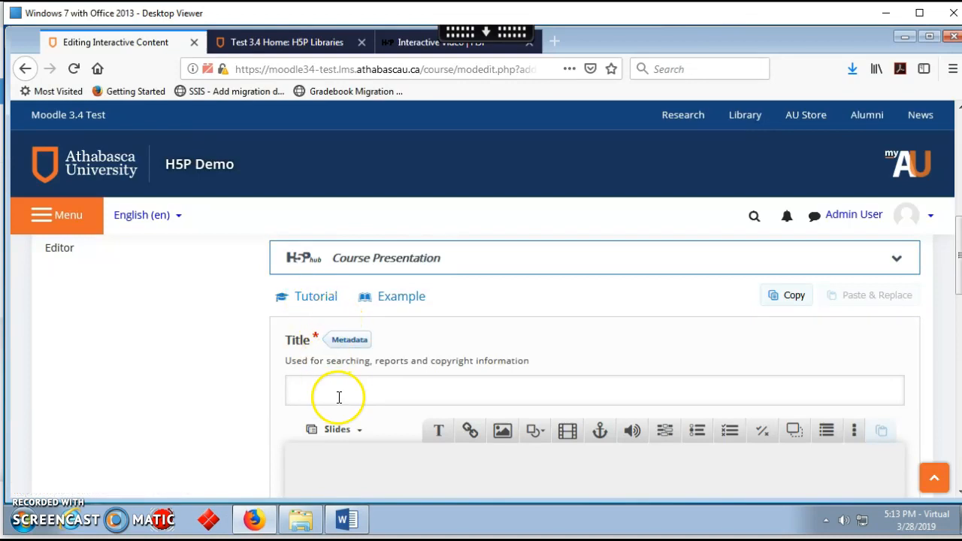
scroll(382, 425, down, 2)
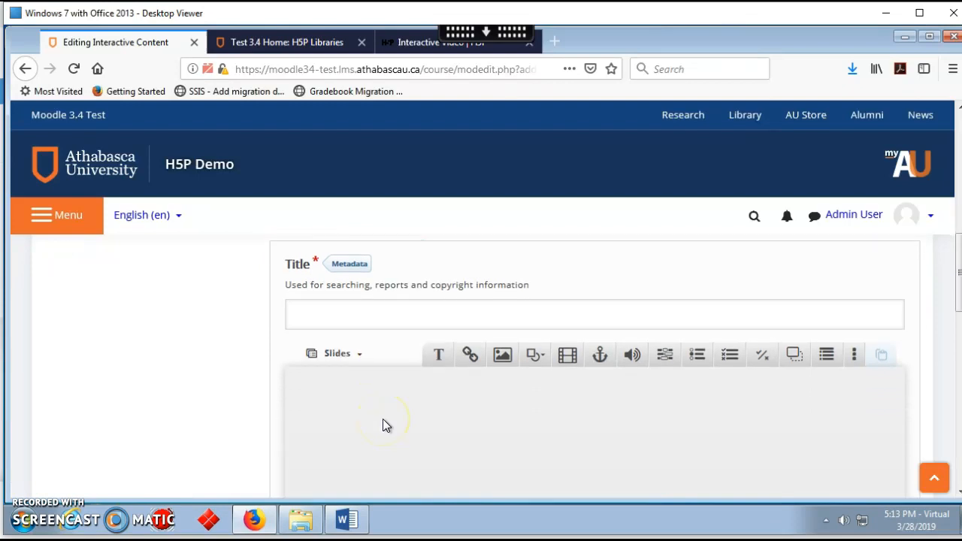
scroll(383, 425, up, 2)
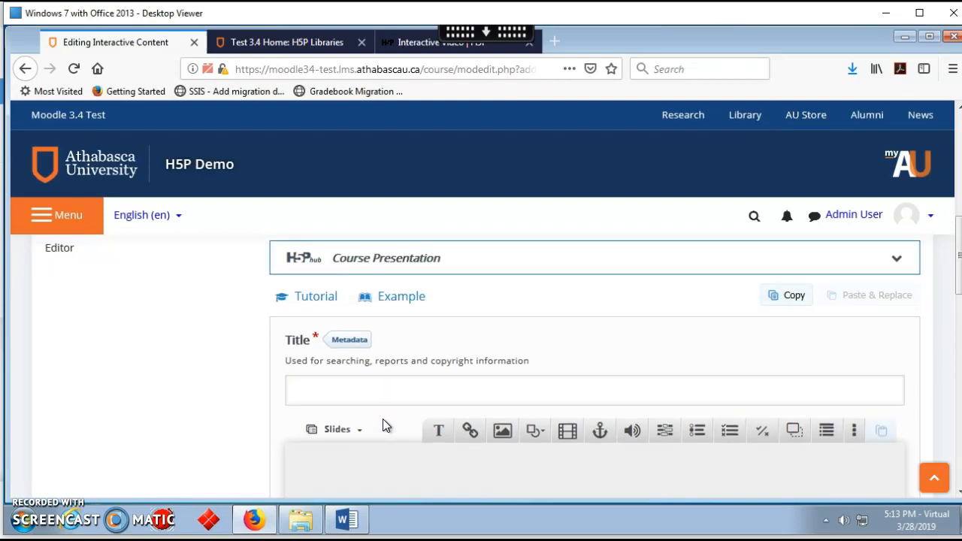
click(324, 390)
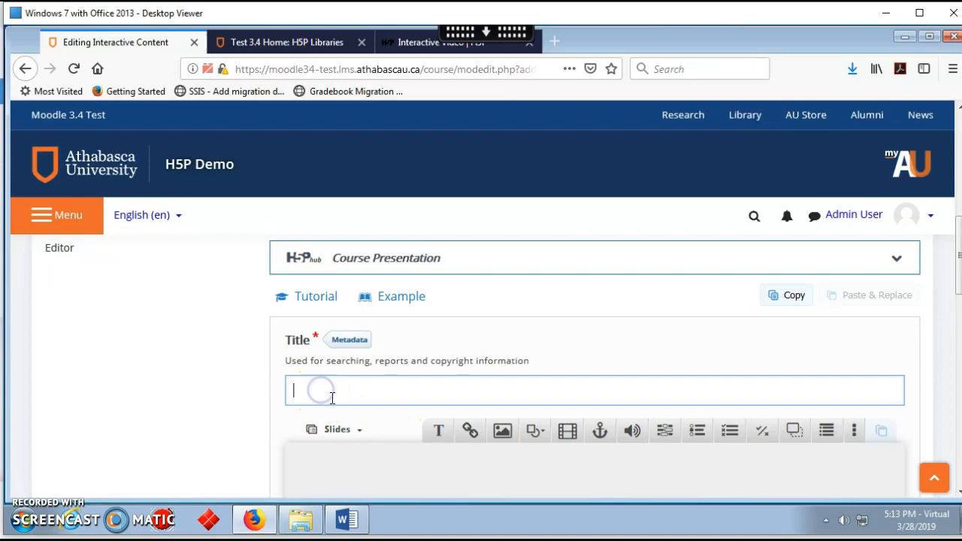
text(The Brain)
- Set the slides list to always show, keeping slide titles on and 90% opacity, and confirm the settings
click(359, 432)
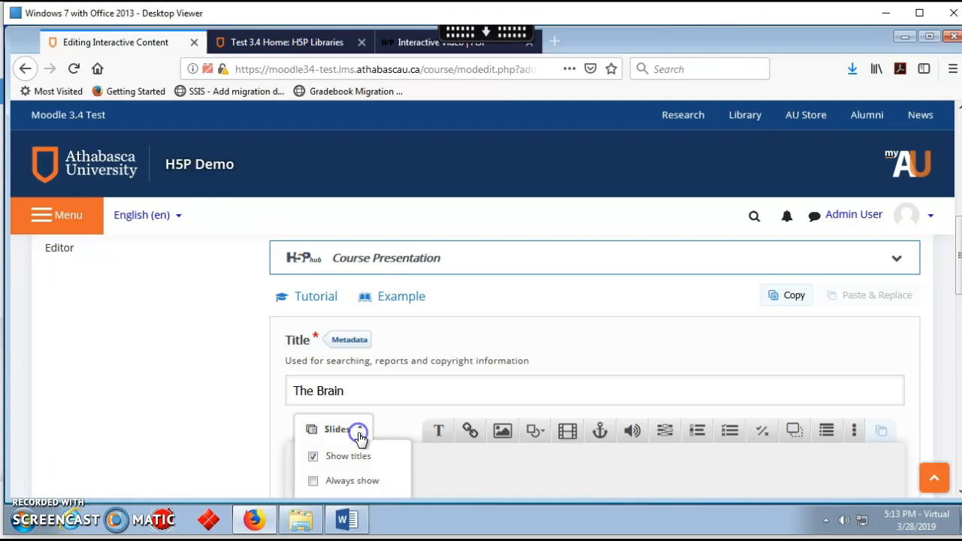
scroll(397, 482, down, 1)
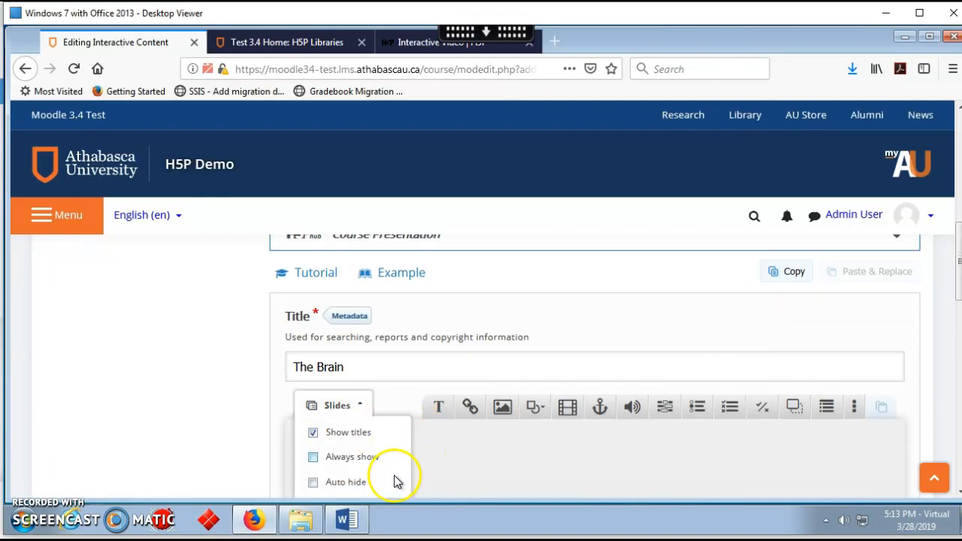
scroll(397, 481, down, 2)
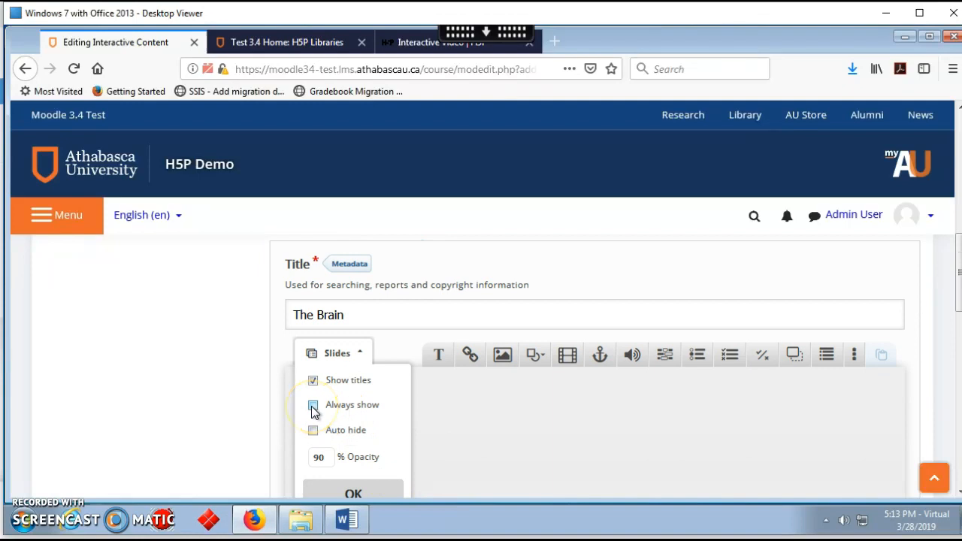
click(312, 407)
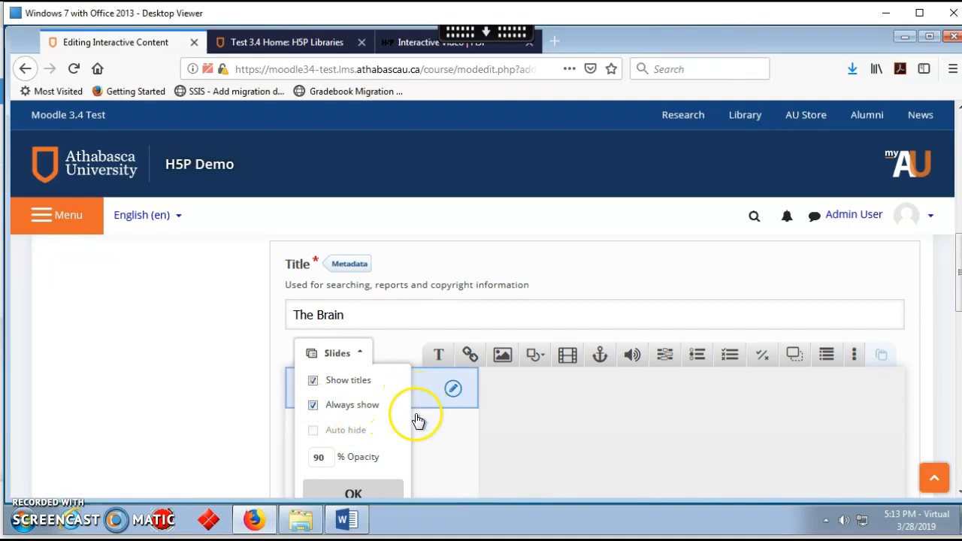
scroll(421, 455, down, 5)
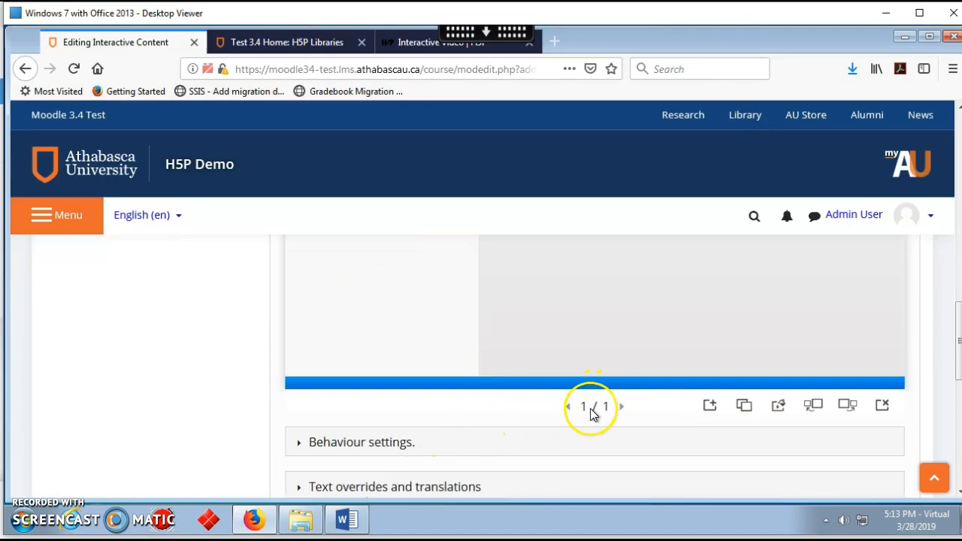
scroll(558, 403, up, 5)
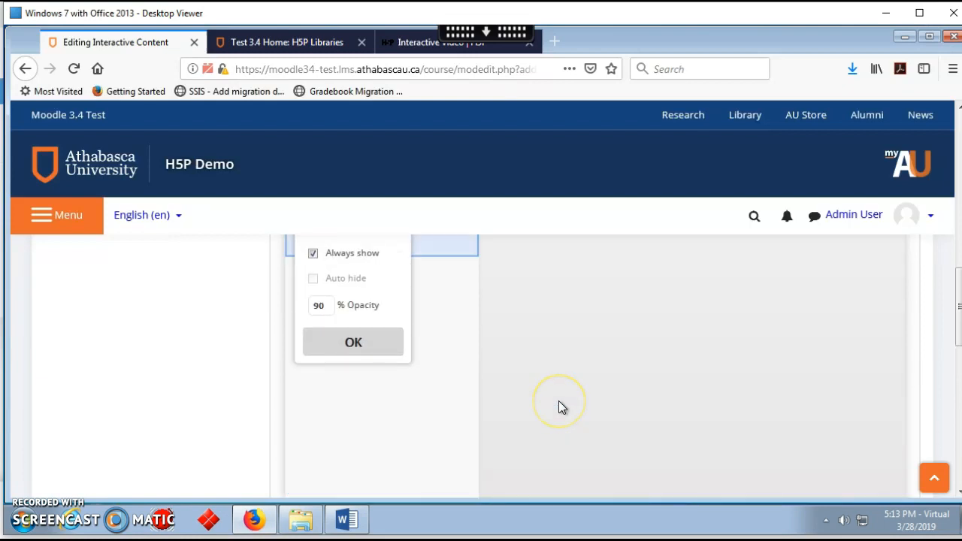
click(353, 423)
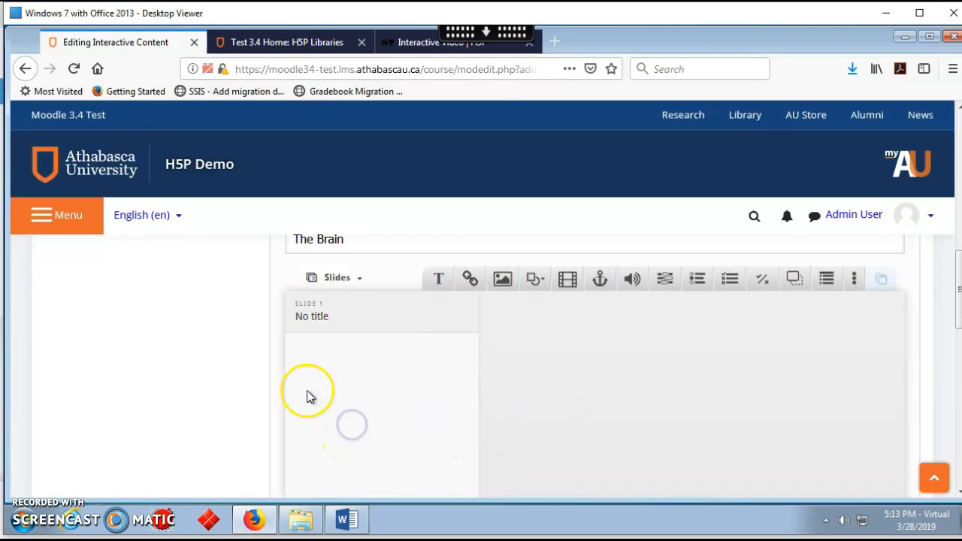
- Name slide 1 "The Brain" in the slides list
click(331, 318)
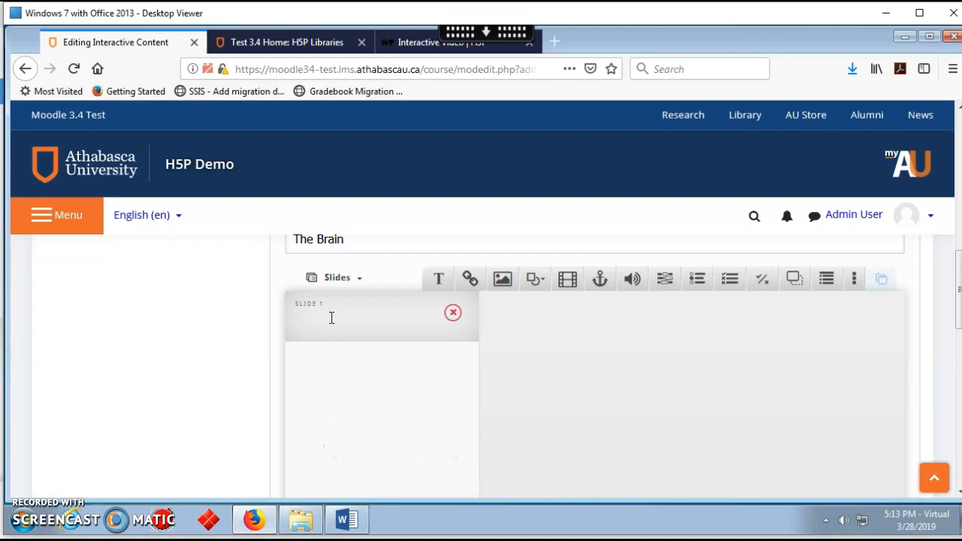
text(The Brain)
click(524, 322)
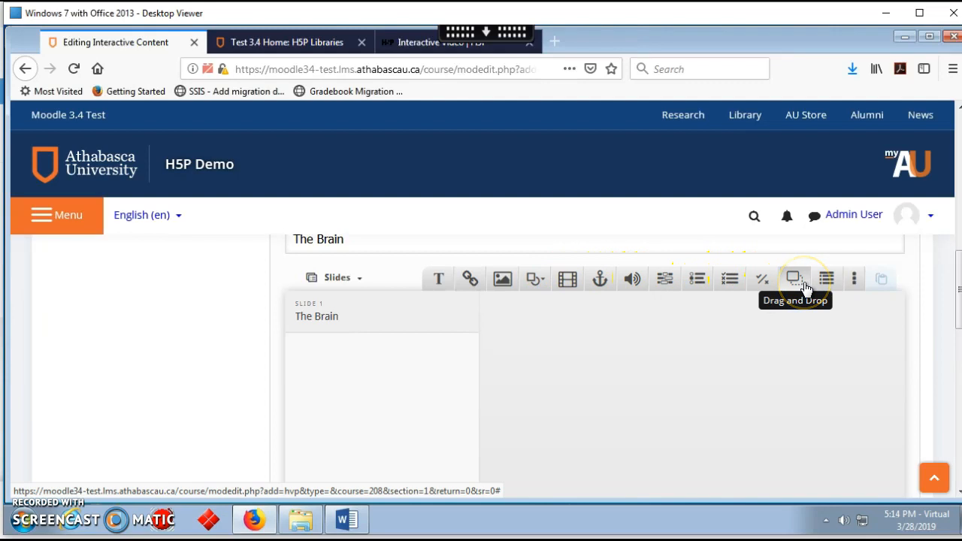
- Add an image element to slide 1 and upload the file 800px-Chimp_Brain_in_a_jar
mouse_move(448, 322)
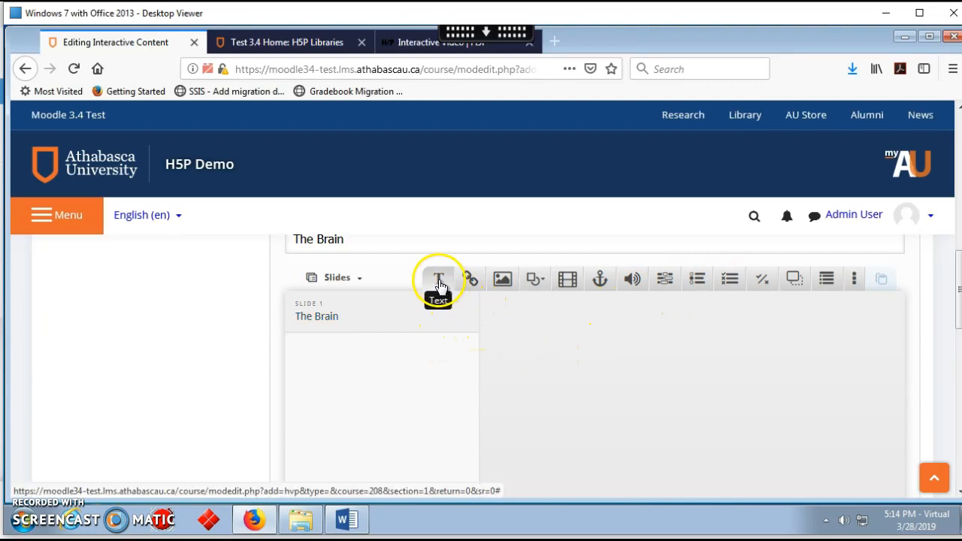
click(502, 279)
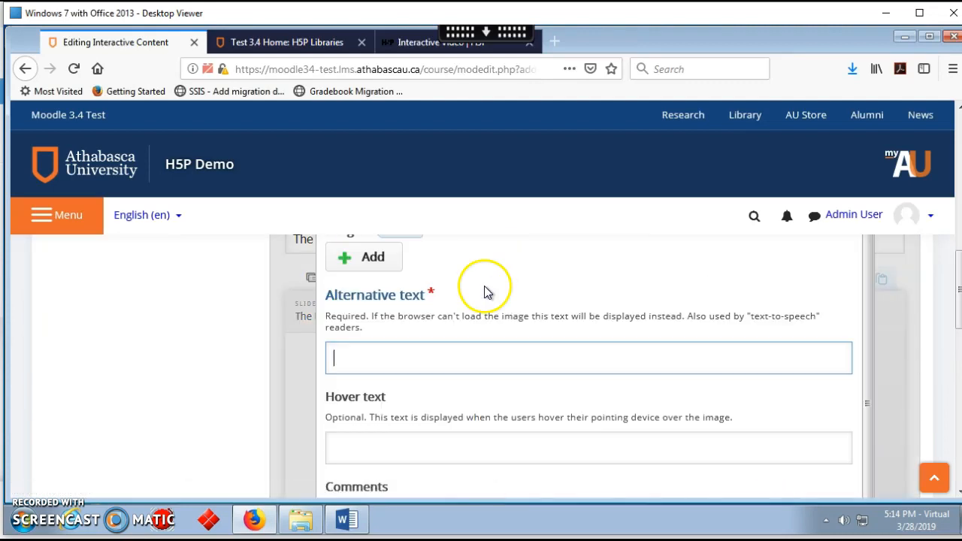
click(378, 257)
click(284, 169)
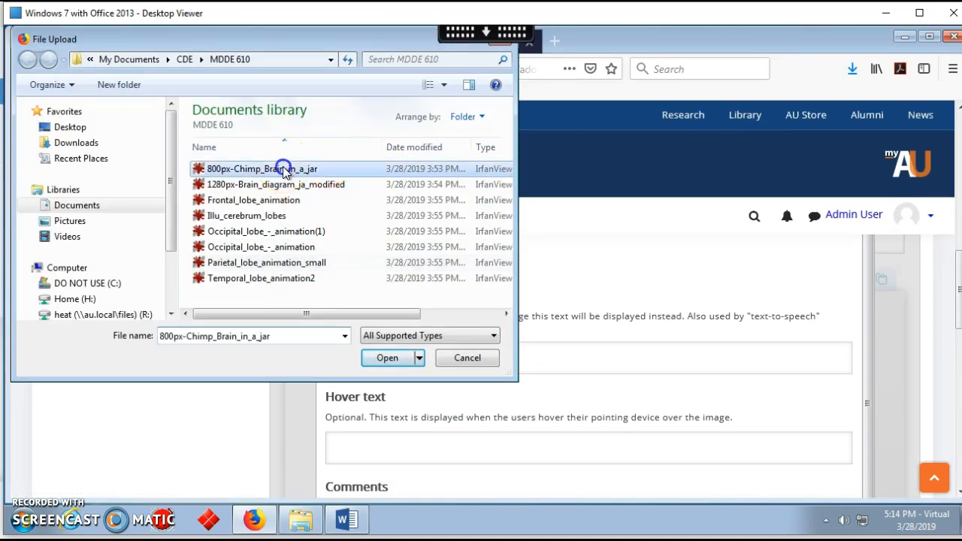
click(384, 358)
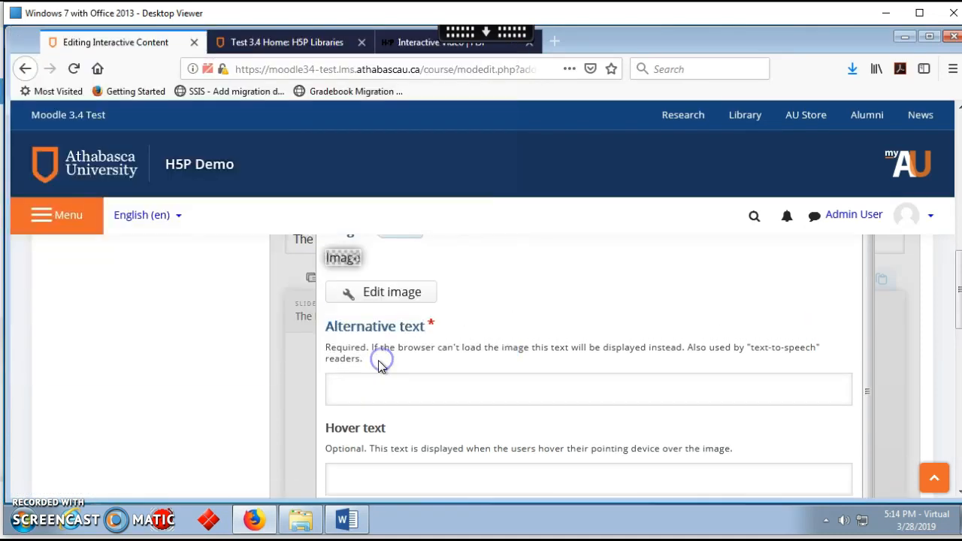
scroll(464, 350, down, 3)
scroll(465, 349, up, 3)
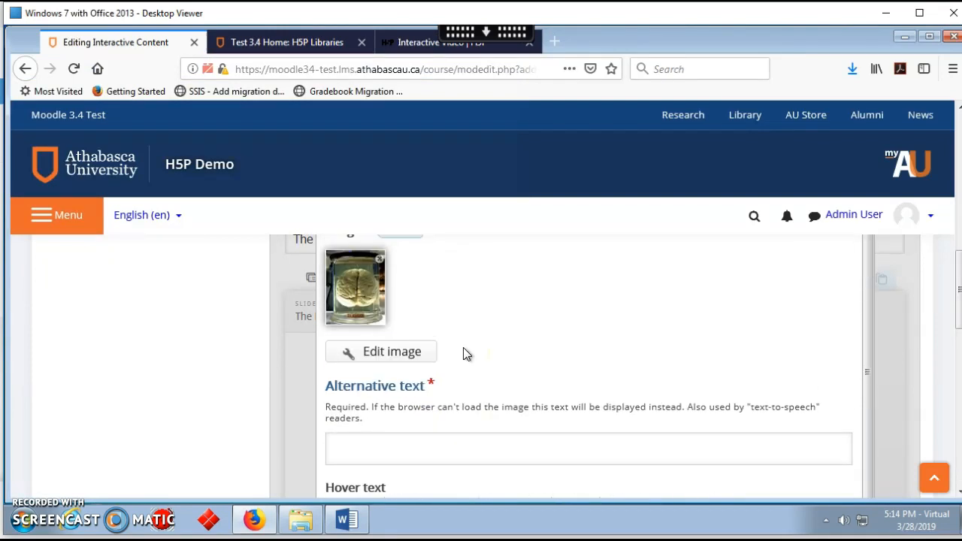
- Review the sharing and licensing metadata fields of the uploaded brain image and save the metadata
scroll(487, 326, up, 4)
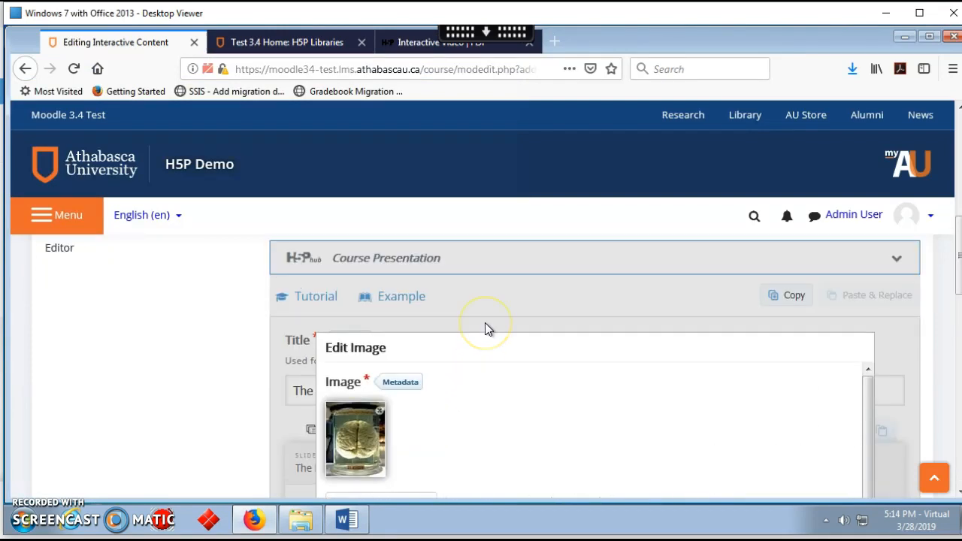
click(401, 382)
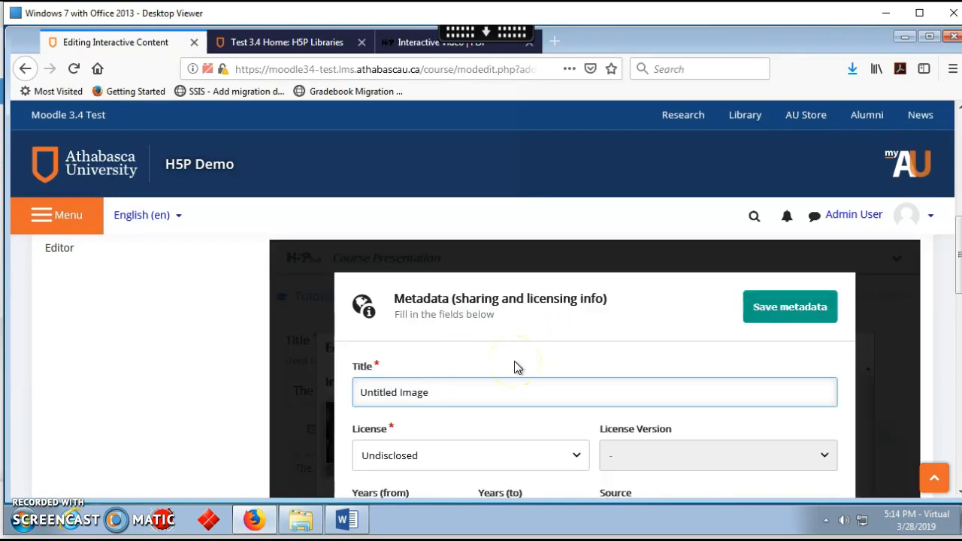
scroll(516, 367, down, 1)
scroll(516, 367, down, 3)
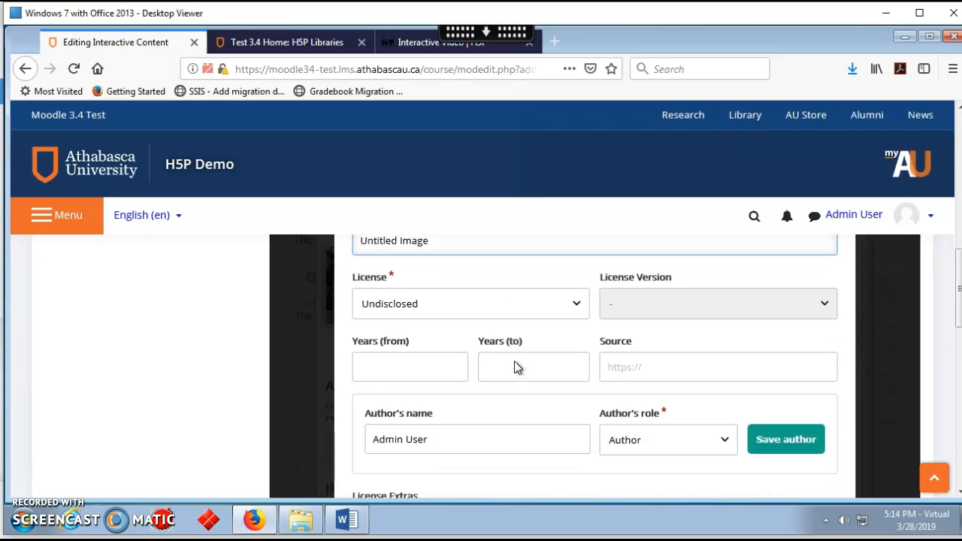
scroll(515, 361, up, 3)
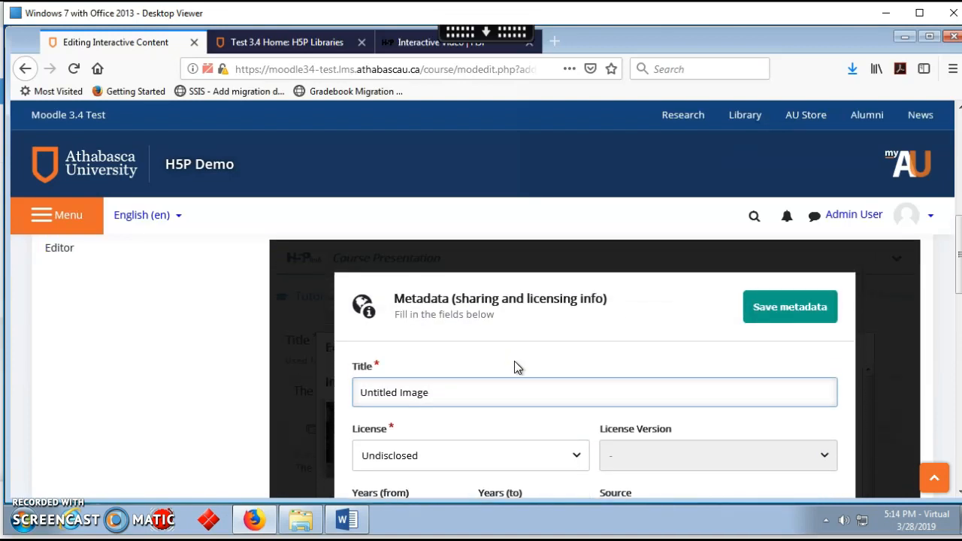
scroll(515, 363, down, 2)
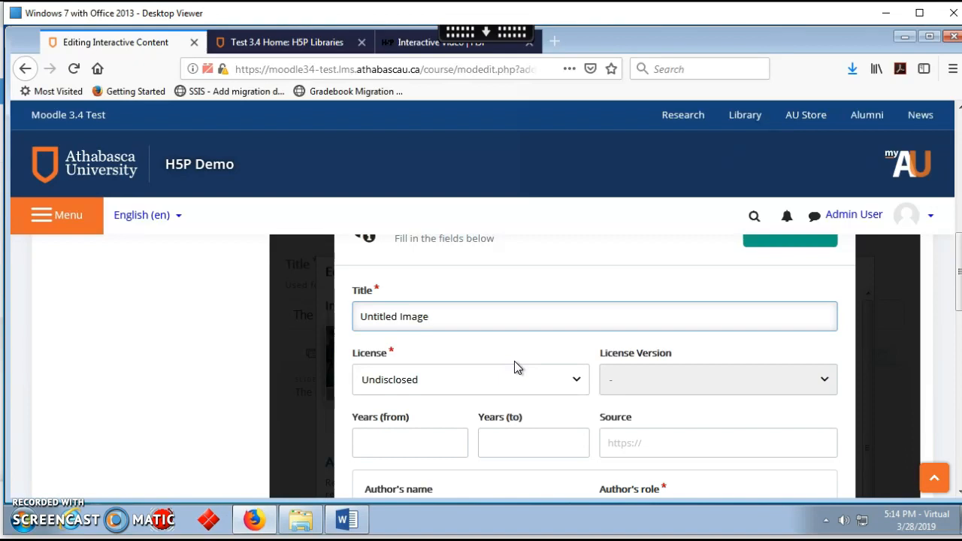
scroll(573, 371, down, 2)
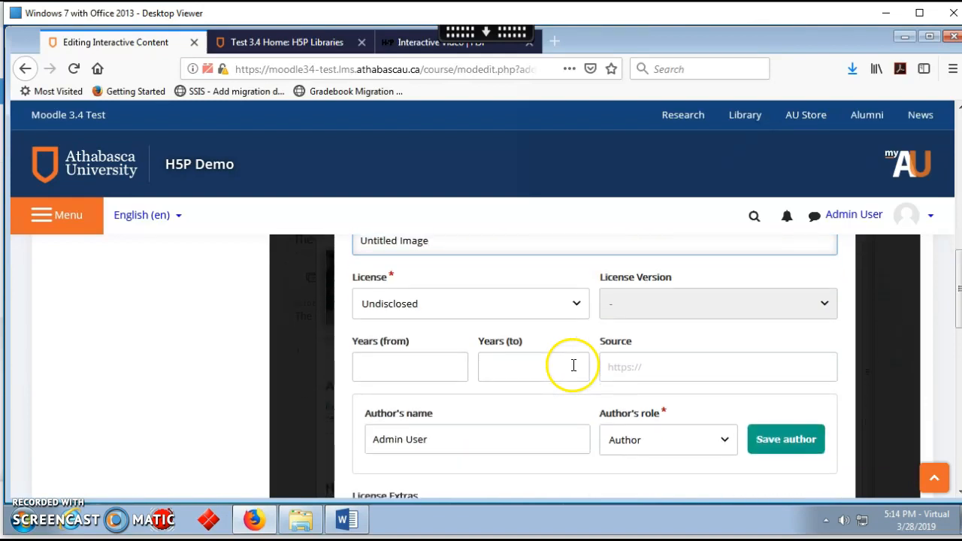
scroll(597, 404, up, 2)
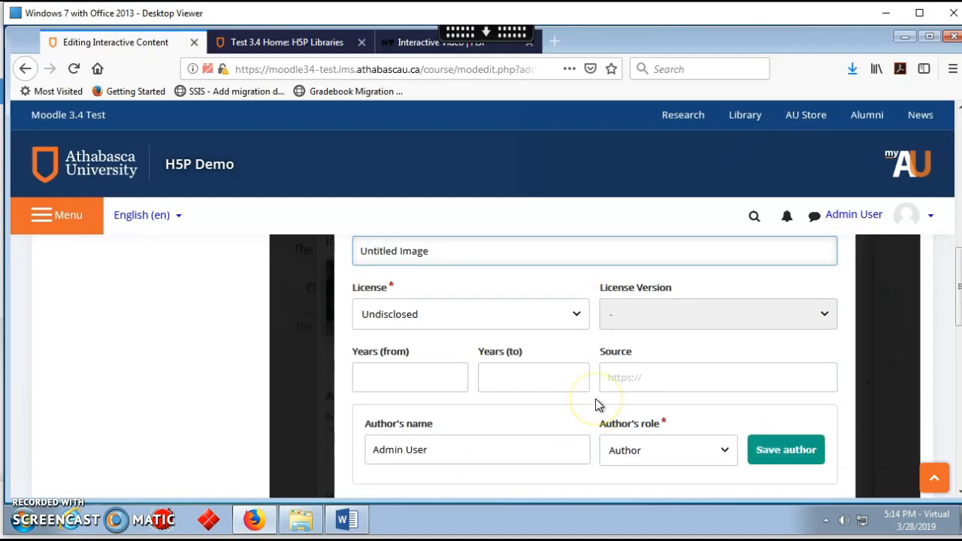
scroll(597, 401, up, 2)
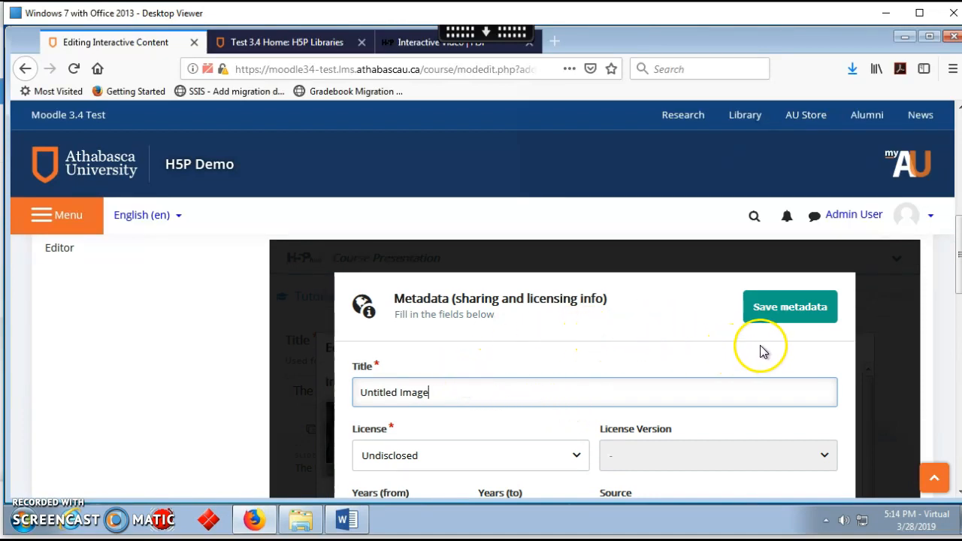
click(765, 308)
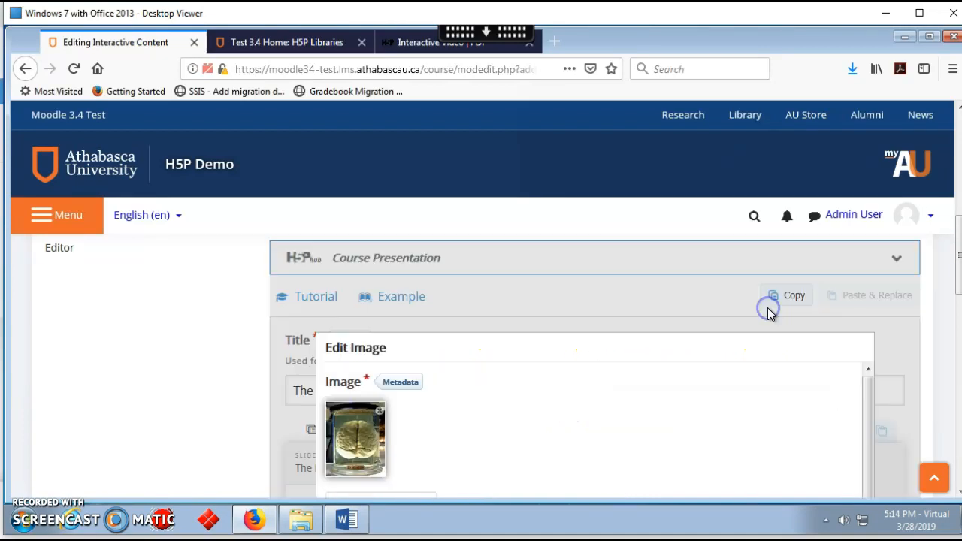
- Fill in the brain image's required alternative text and finish the image element so it is placed on slide 1
scroll(630, 357, down, 2)
scroll(630, 359, down, 3)
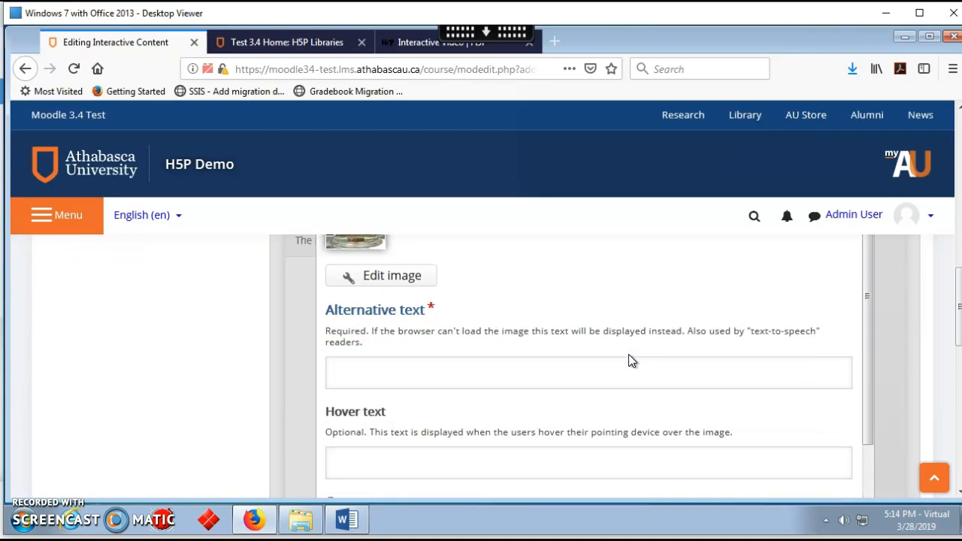
click(352, 378)
scroll(693, 351, down, 3)
click(669, 358)
scroll(670, 361, down, 2)
scroll(645, 338, down, 1)
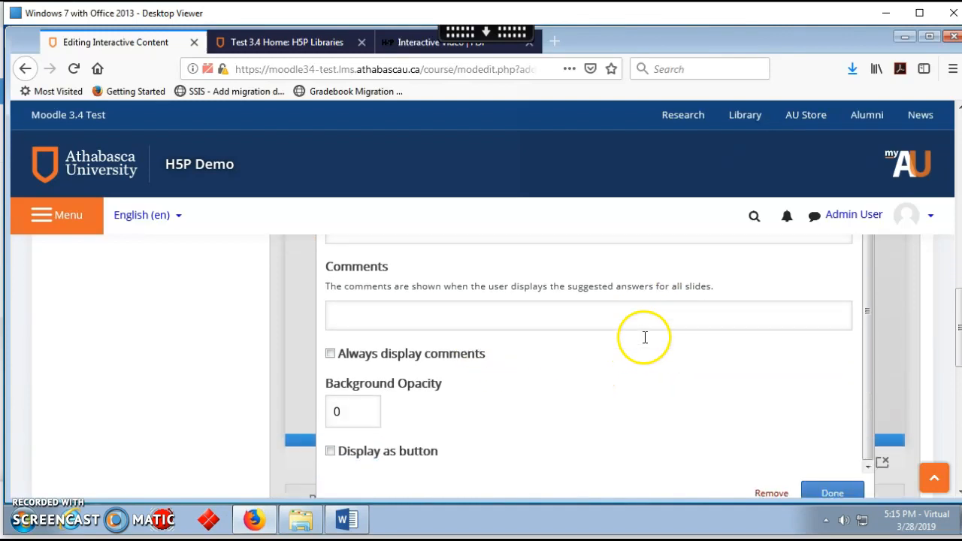
scroll(645, 338, down, 3)
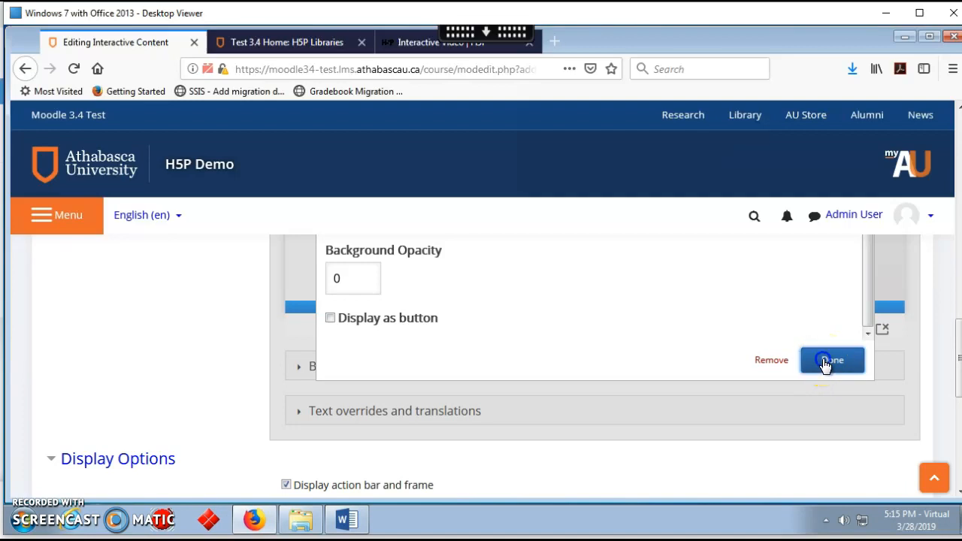
click(825, 363)
- Start a new text element on slide 1 of the presentation
scroll(684, 312, up, 4)
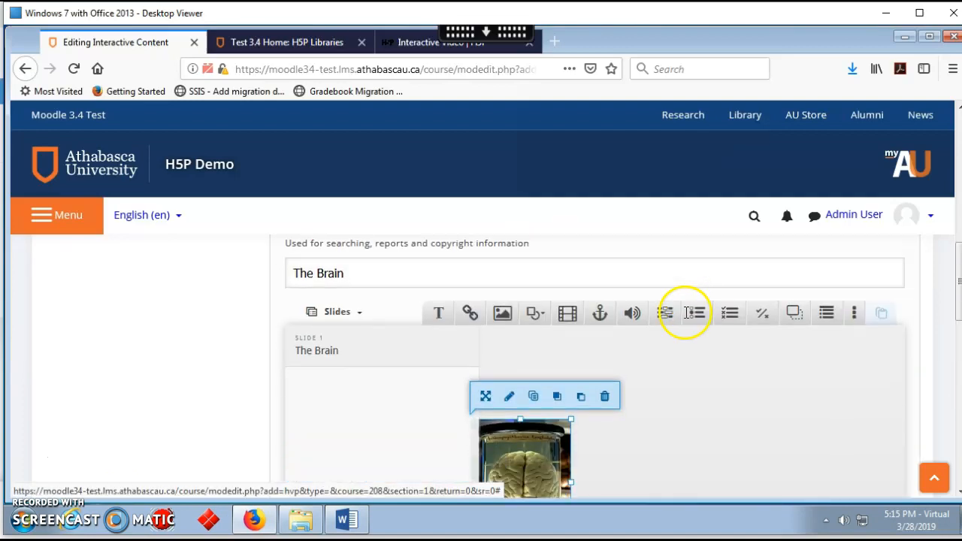
scroll(685, 312, down, 2)
scroll(685, 312, up, 1)
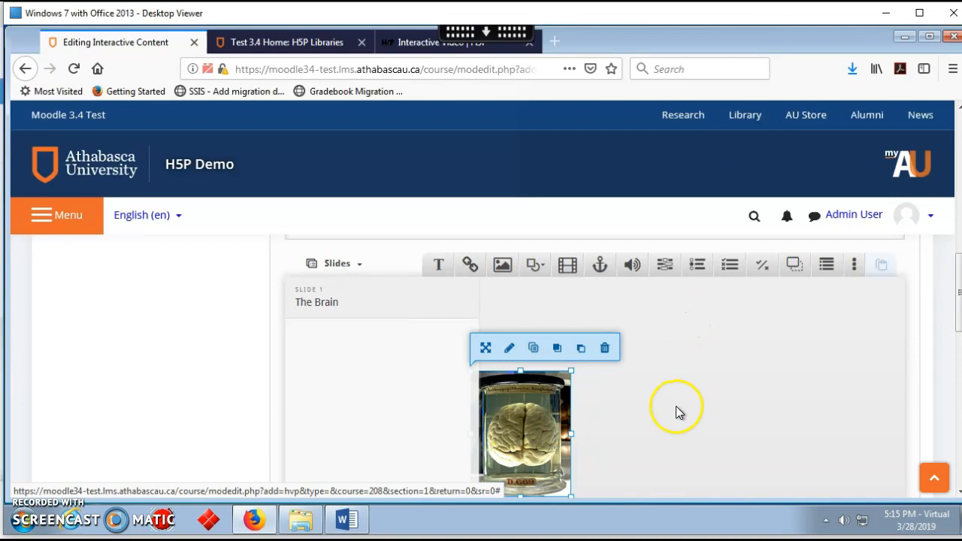
click(439, 266)
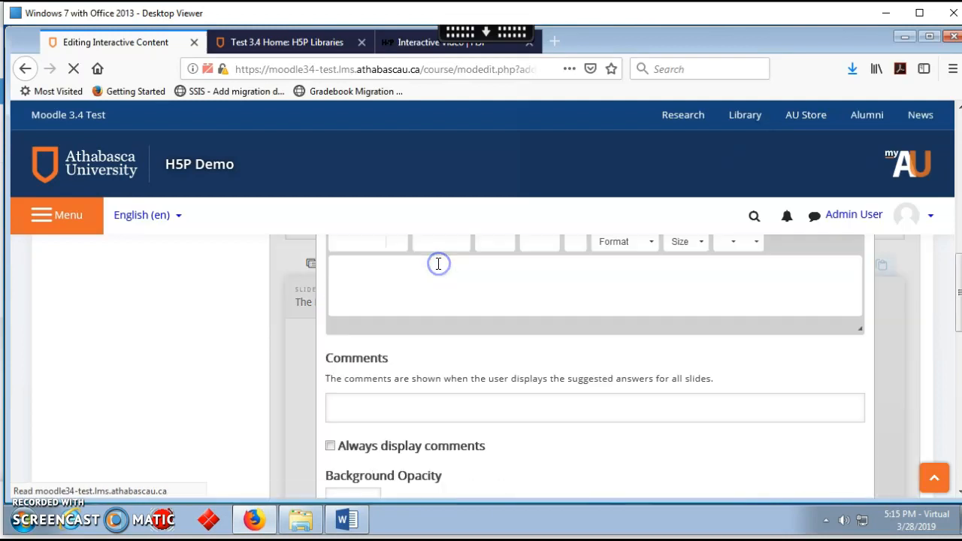
scroll(552, 340, up, 1)
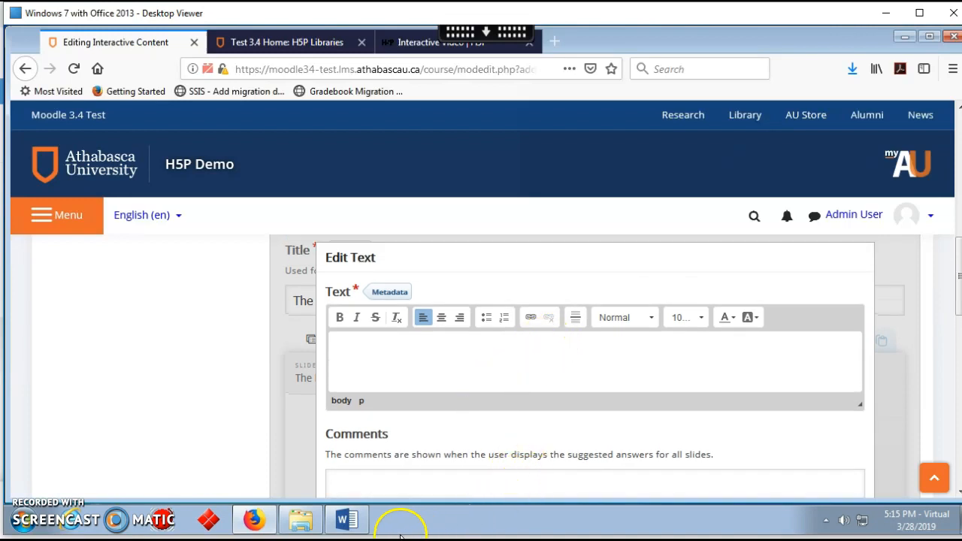
- Copy the Slide 1 heading and bullet text from the TextForCoursePresentation Word document and paste it into the text element in Moodle
click(352, 518)
scroll(416, 301, up, 5)
scroll(416, 301, up, 15)
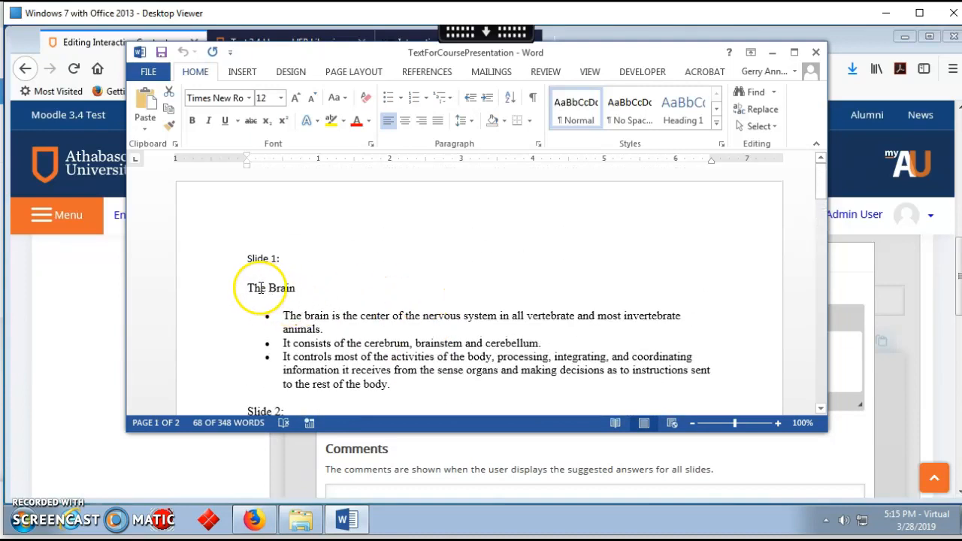
drag(252, 287, 385, 385)
key(ctrl+c)
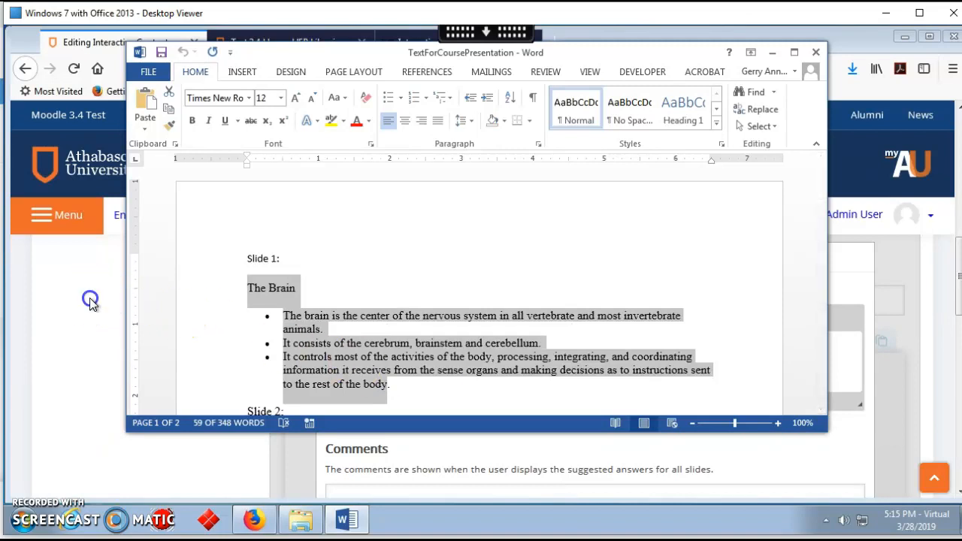
click(90, 298)
click(391, 351)
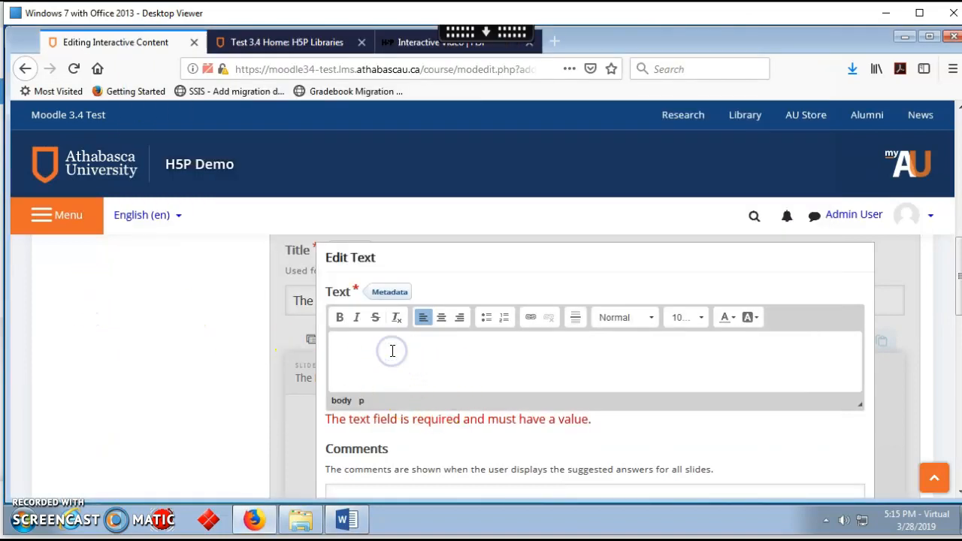
key(ctrl+v)
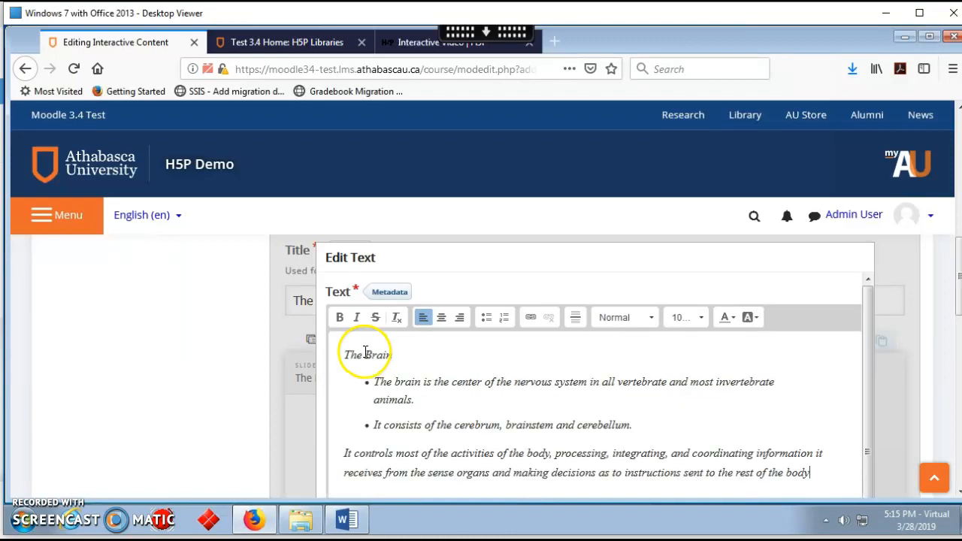
- Remove the formatting from all the pasted text and make the "It controls most of the activities" paragraph a bullet point
drag(387, 385, 801, 431)
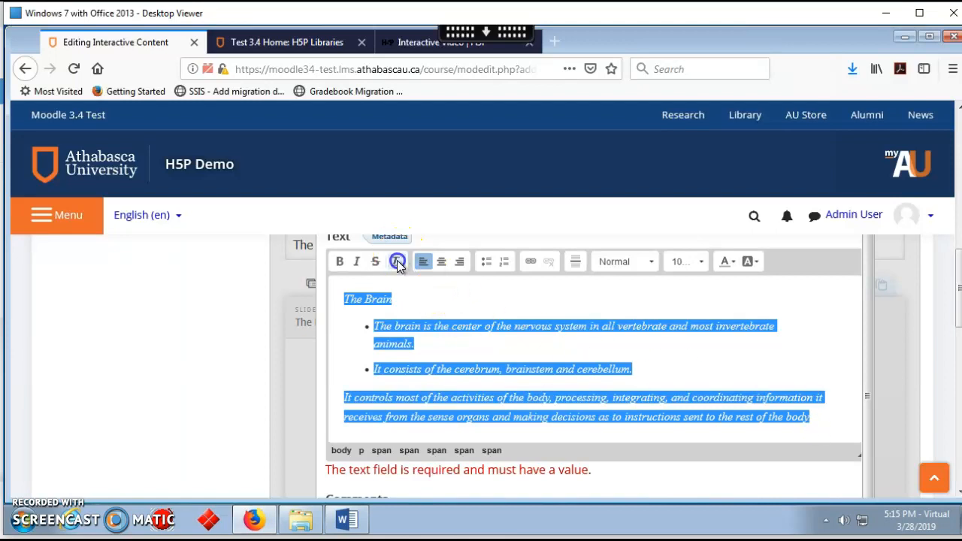
click(396, 261)
click(343, 365)
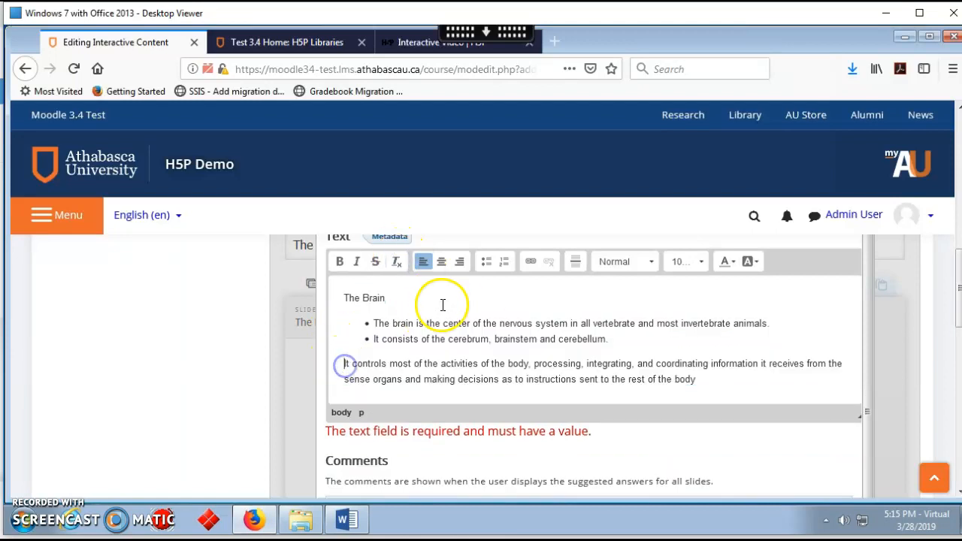
click(482, 261)
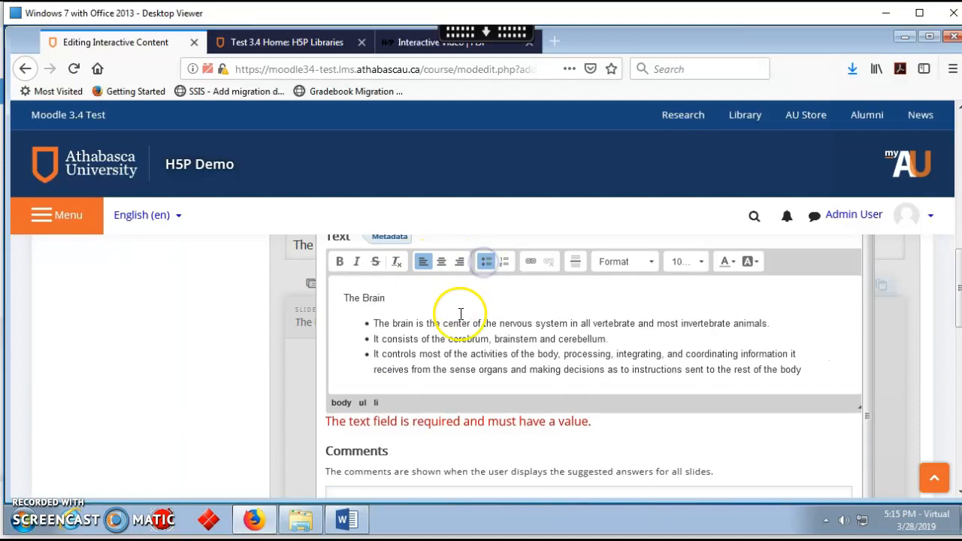
- Look over the remaining text element settings and finish the element with its default options to place it on slide 1
scroll(458, 311, down, 3)
scroll(584, 338, down, 6)
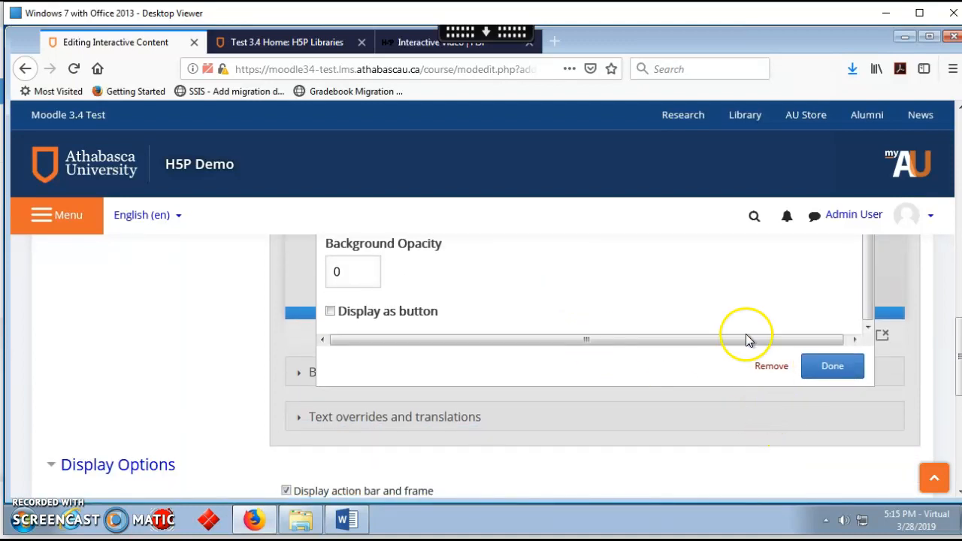
scroll(606, 248, up, 5)
scroll(628, 278, up, 5)
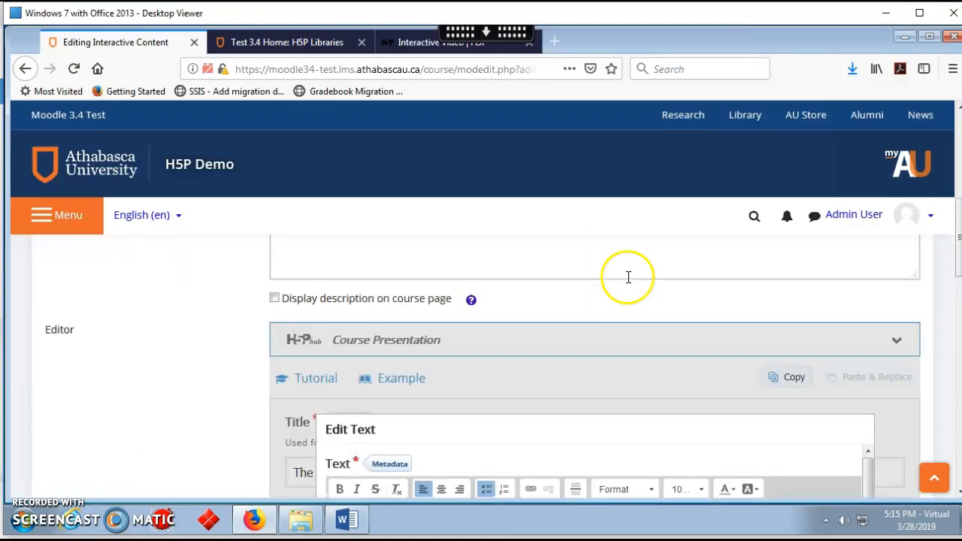
scroll(494, 363, down, 2)
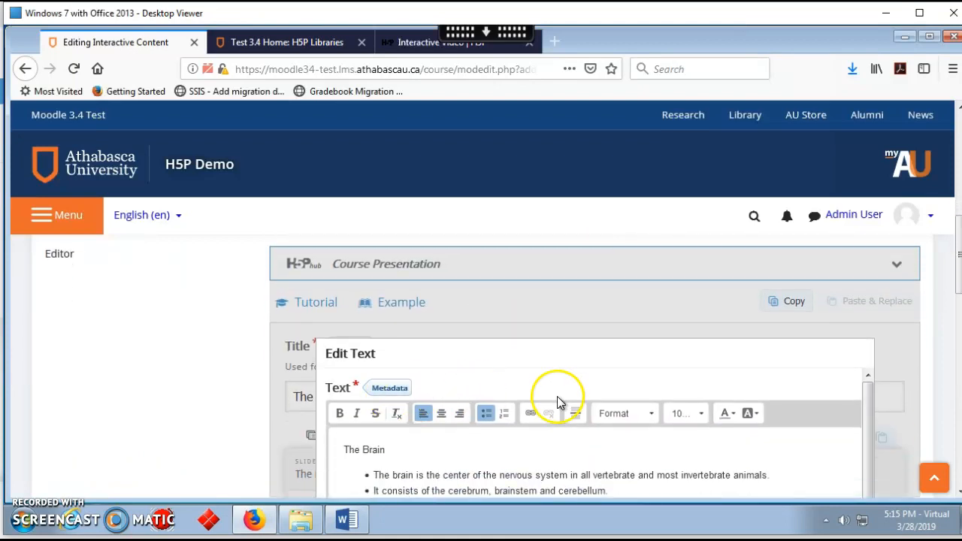
scroll(560, 389, down, 1)
scroll(638, 414, down, 4)
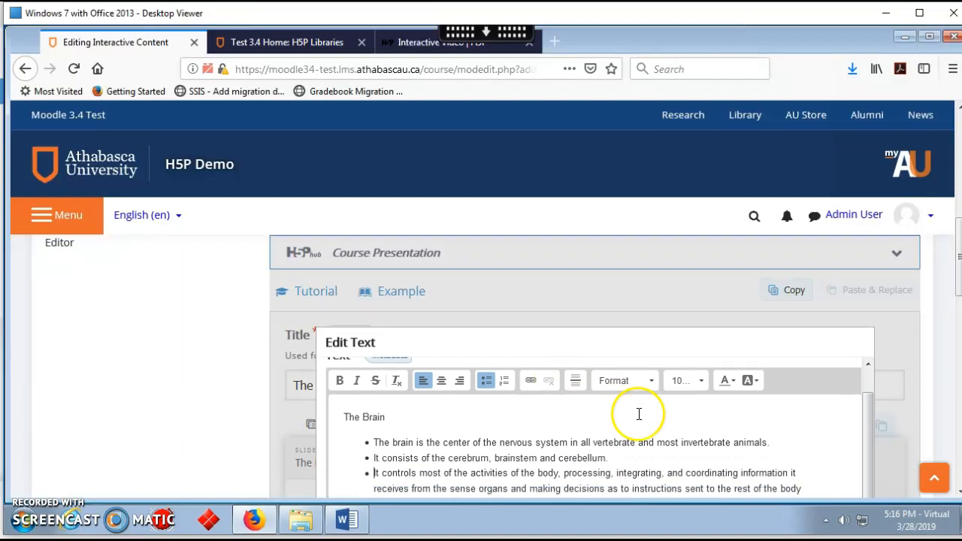
scroll(666, 393, down, 5)
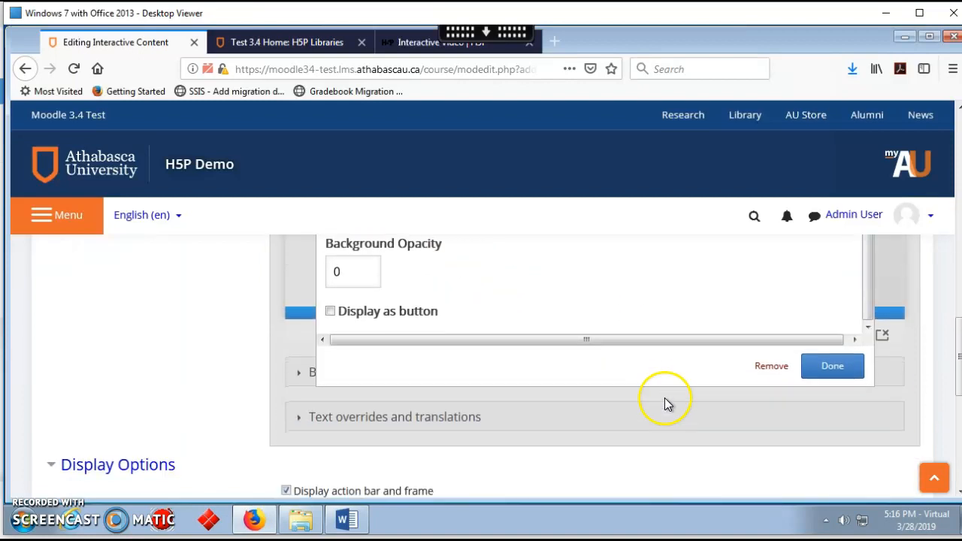
click(826, 364)
- Move the text box to the right of the brain image and enlarge it to fit all three bullets
scroll(676, 348, up, 3)
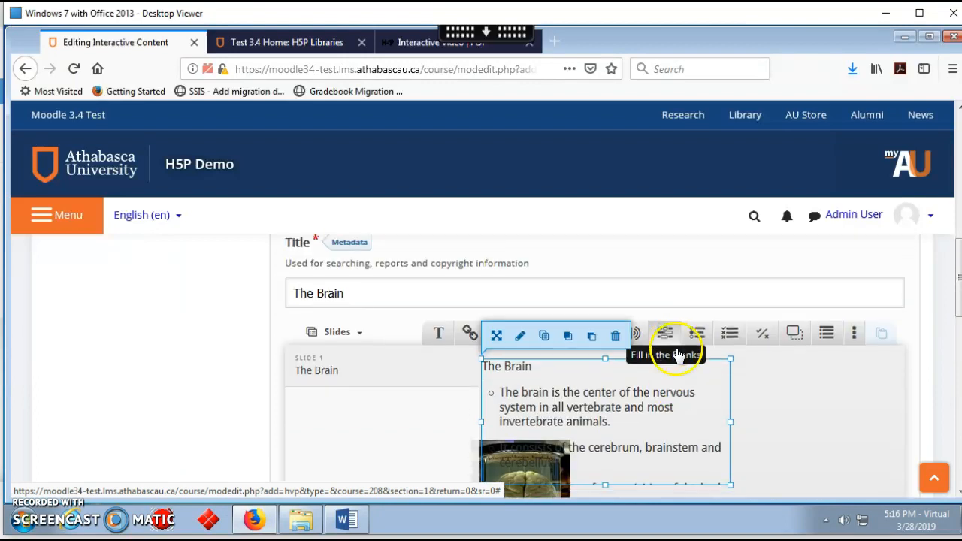
scroll(676, 353, down, 2)
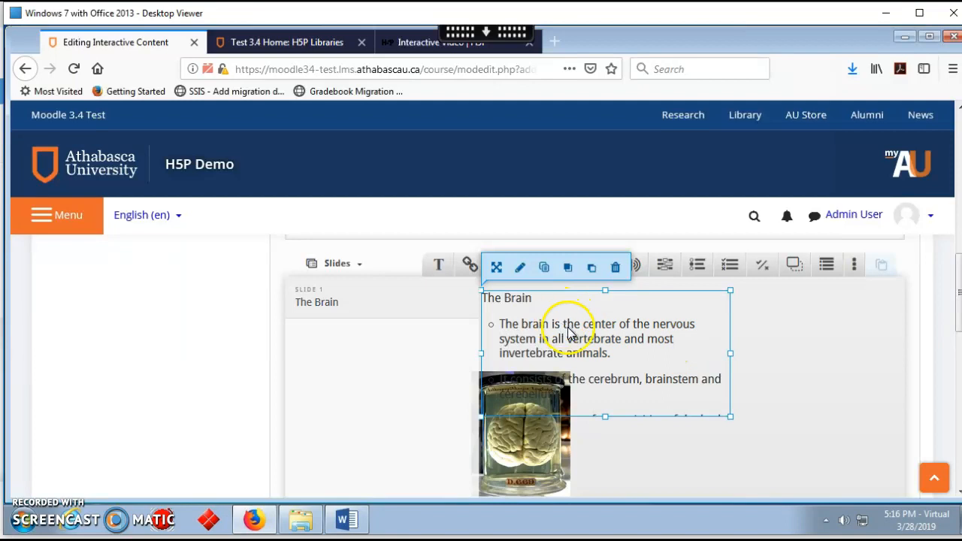
drag(609, 329, 714, 333)
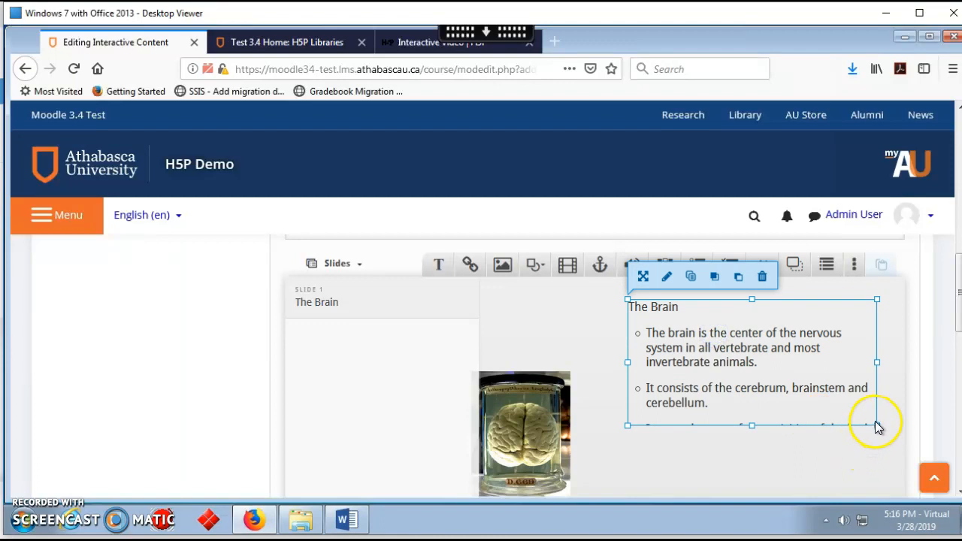
drag(878, 426, 897, 498)
scroll(779, 380, down, 3)
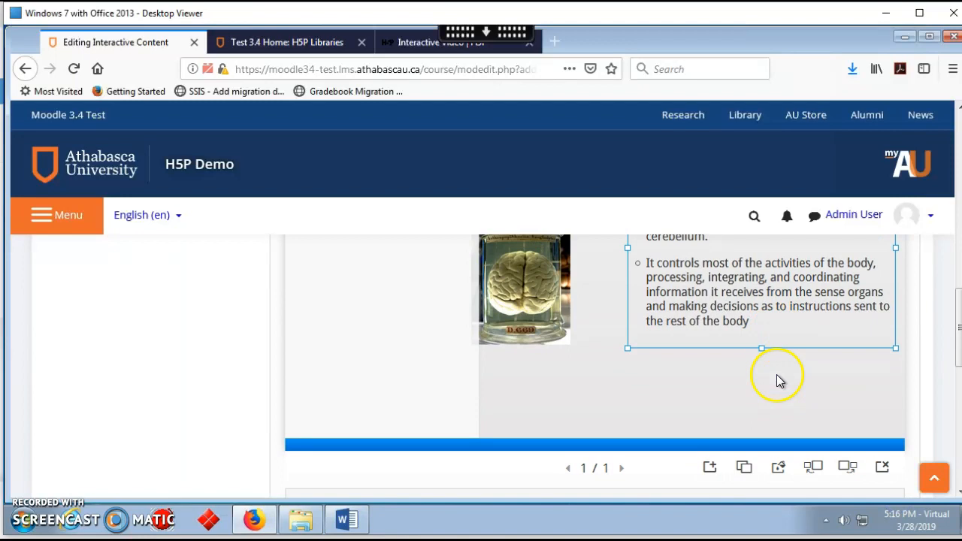
scroll(699, 307, up, 3)
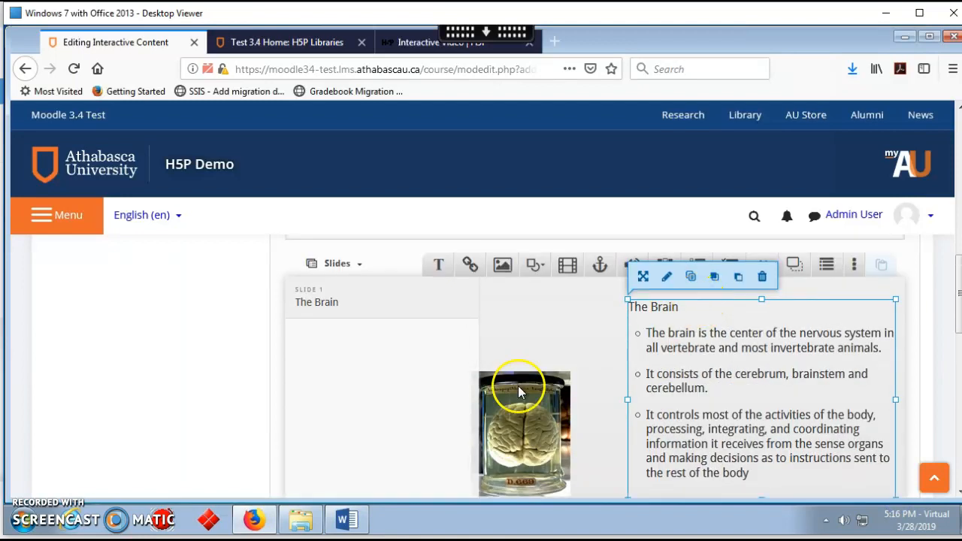
- Enlarge the brain image to fill the space beside the text and move it up on slide 1
drag(505, 401, 508, 385)
drag(573, 477, 623, 512)
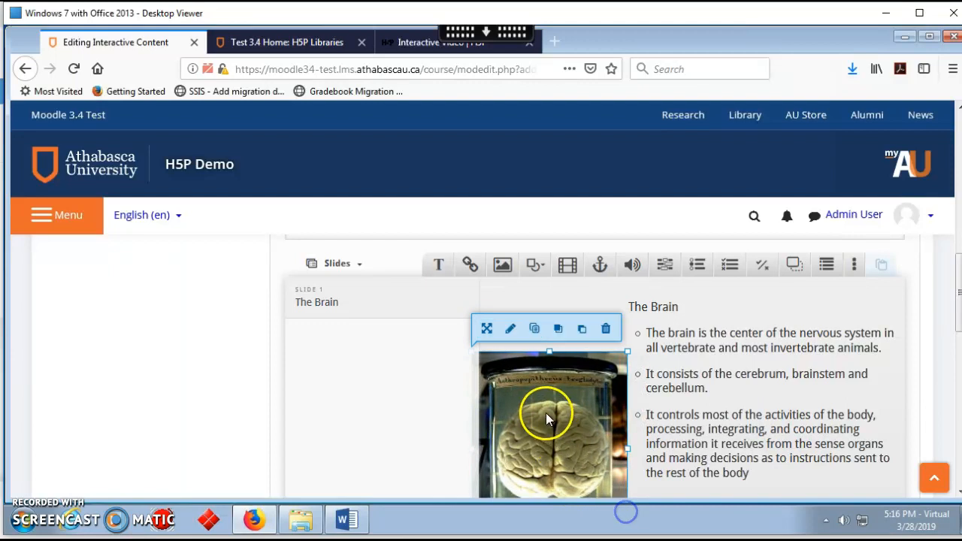
drag(545, 412, 542, 381)
scroll(573, 385, down, 4)
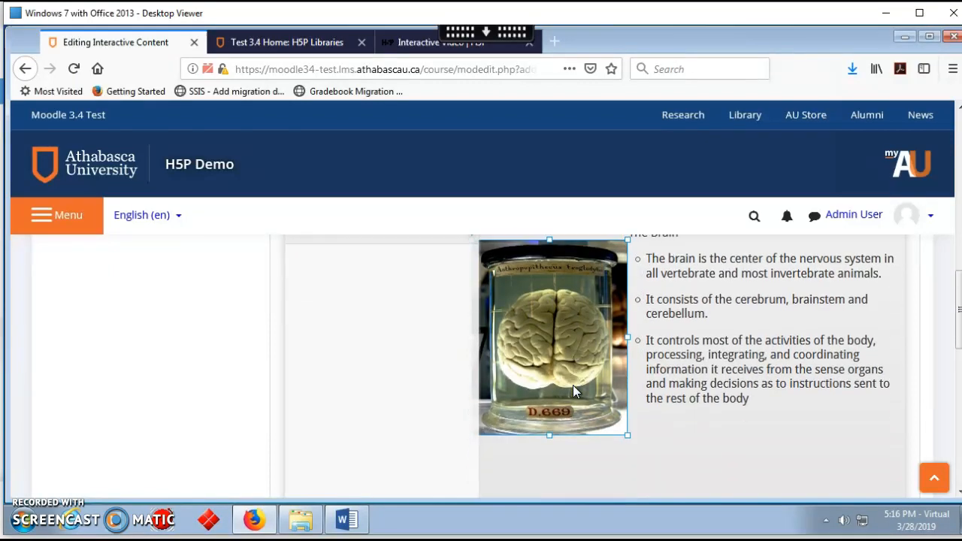
- Pull the text box's left edge slightly away from the brain image, extend its lower edge downward, and deselect it
click(703, 308)
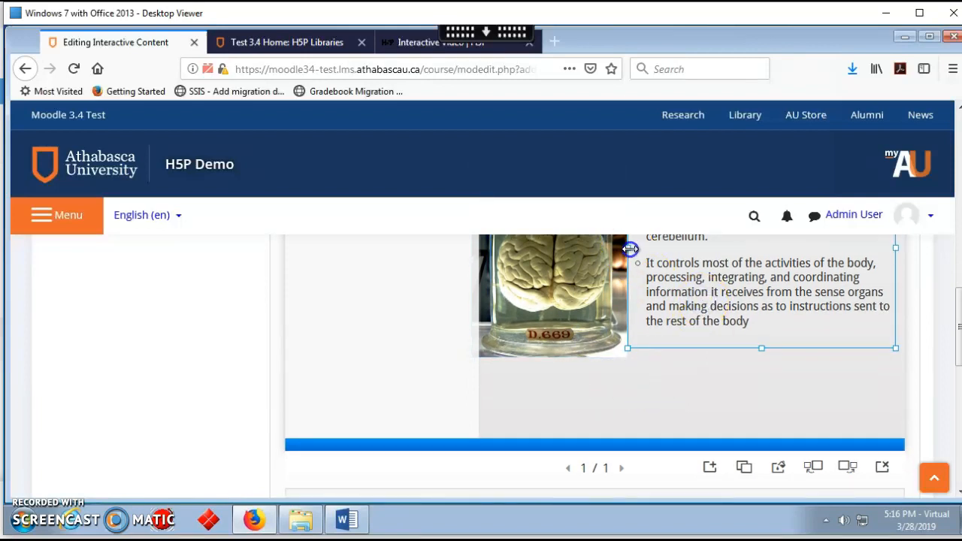
drag(630, 249, 634, 248)
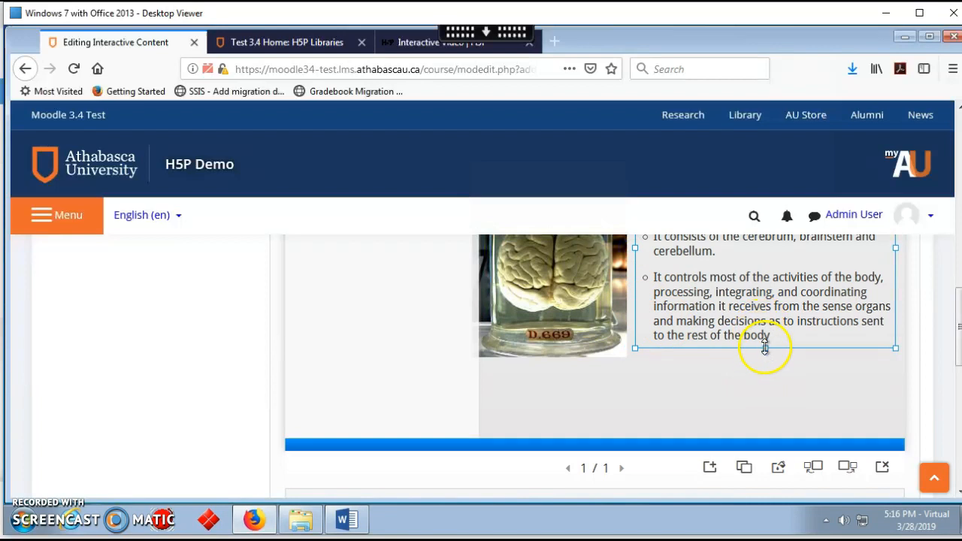
drag(766, 353, 765, 365)
scroll(663, 388, up, 5)
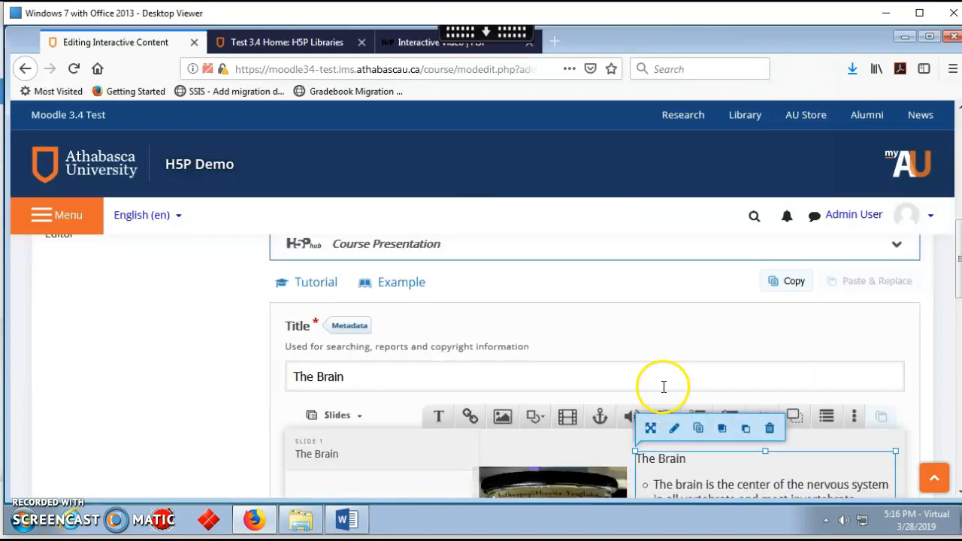
scroll(663, 388, down, 3)
scroll(665, 394, down, 1)
click(551, 476)
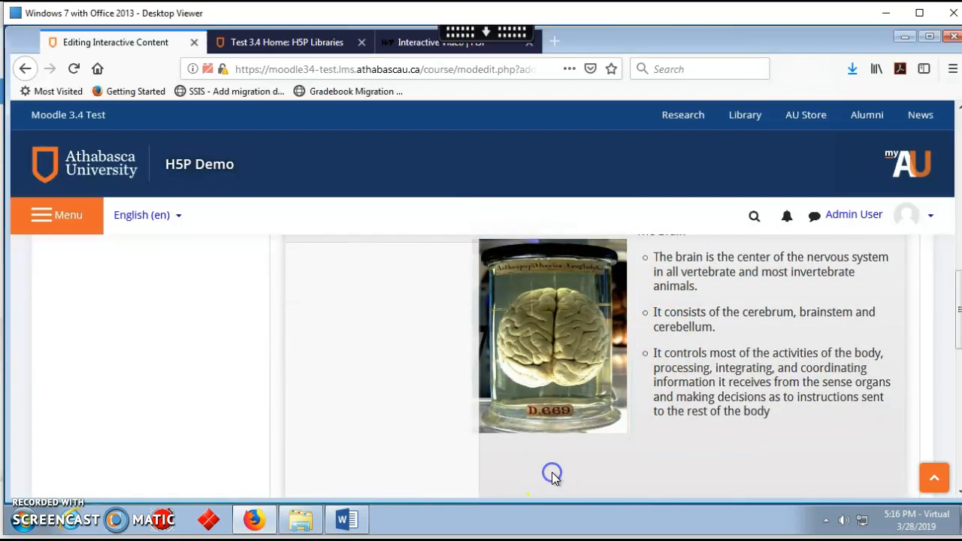
- Examine the image and text layout of slide 1, the slide list, and the content of the Occipital Lobe slide
scroll(582, 433, up, 3)
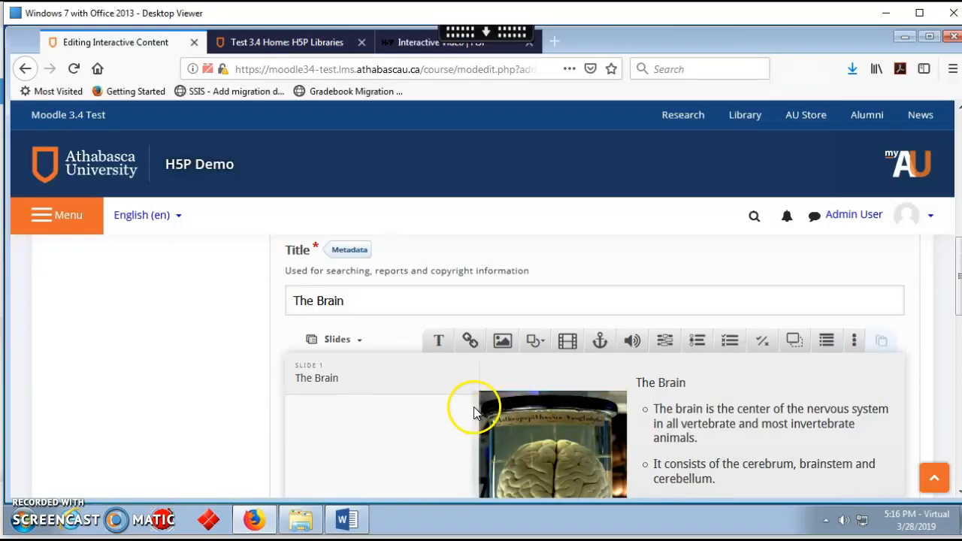
scroll(463, 406, down, 2)
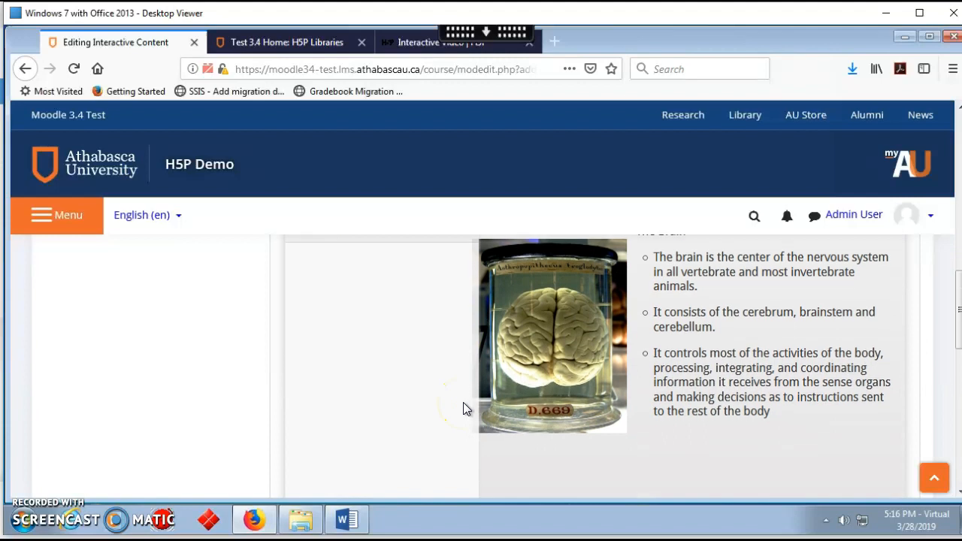
scroll(601, 380, up, 2)
scroll(601, 375, up, 1)
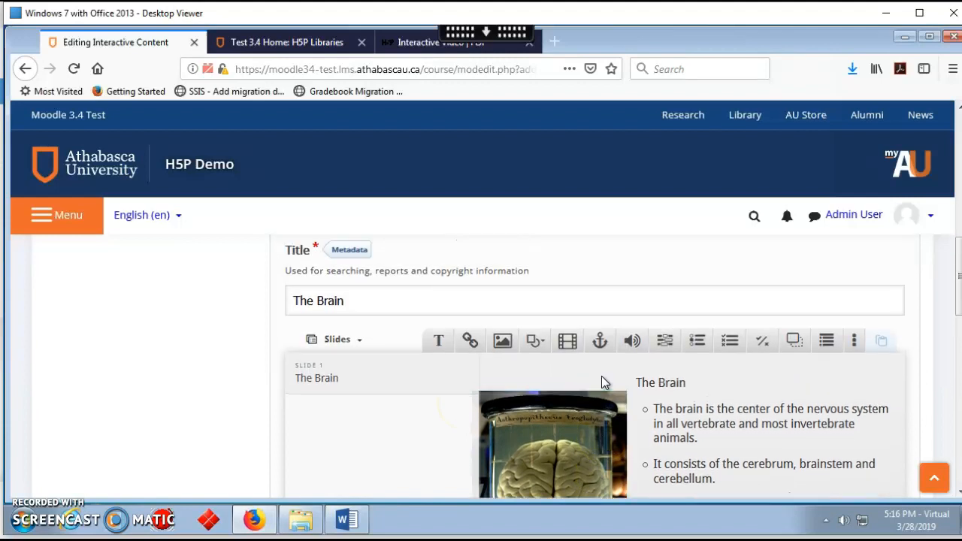
scroll(601, 378, down, 2)
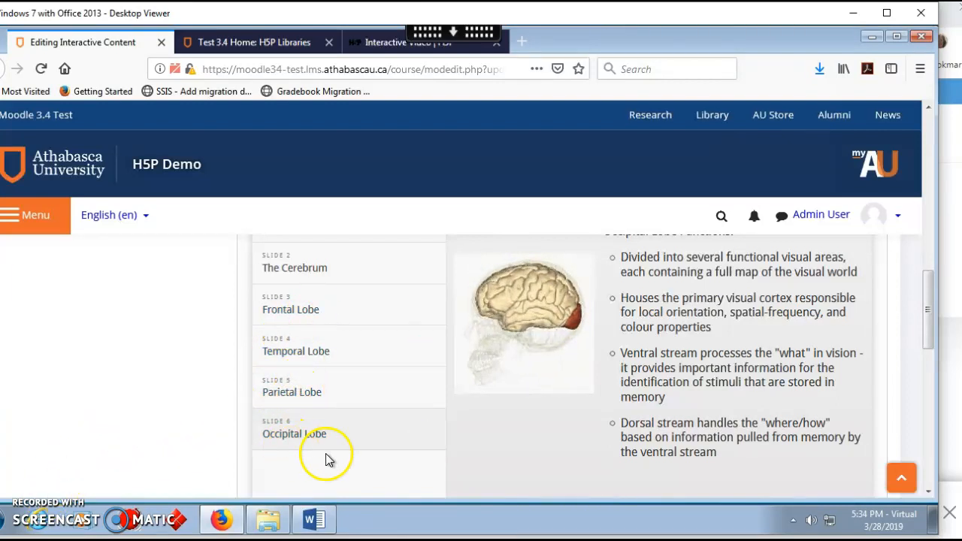
scroll(444, 450, up, 2)
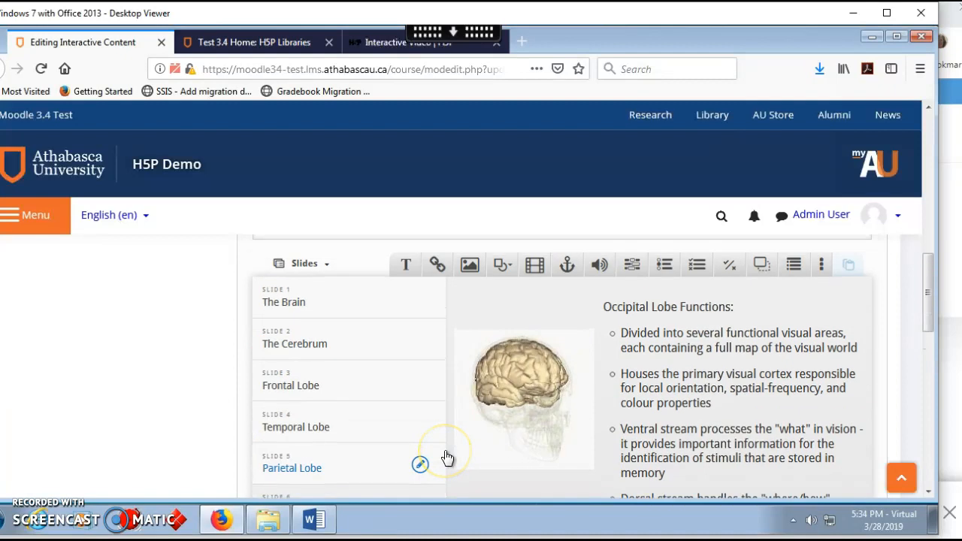
scroll(447, 457, down, 2)
scroll(445, 451, up, 2)
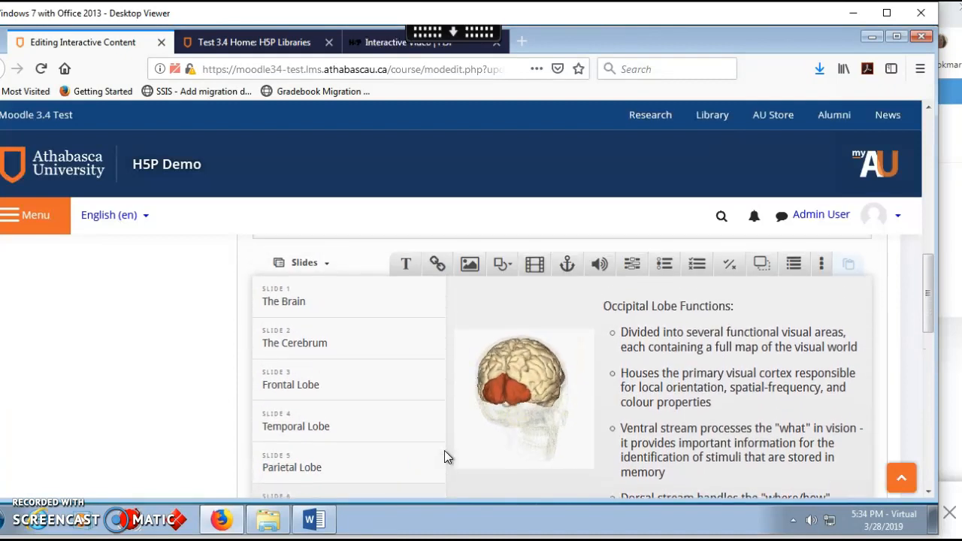
scroll(444, 455, down, 2)
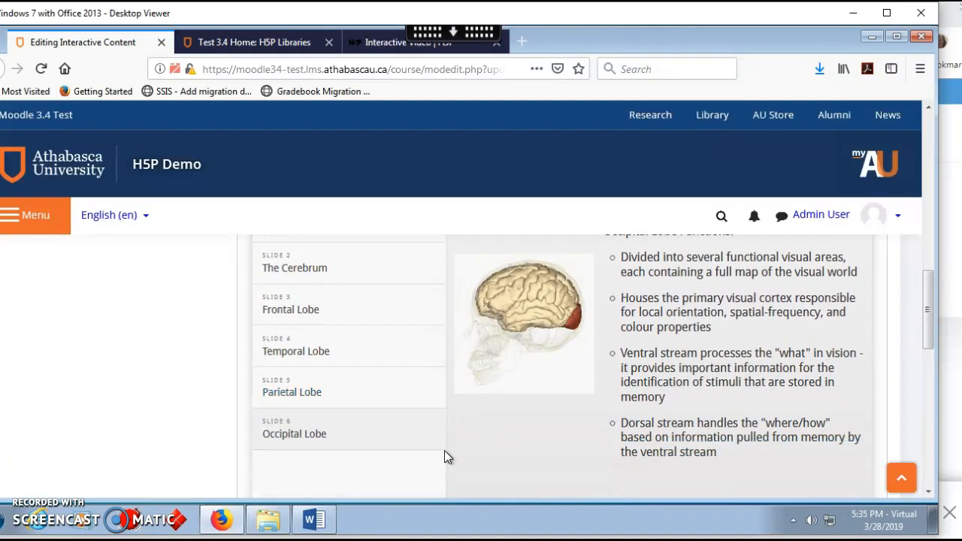
- Add a new slide after the Occipital Lobe slide and title it "Your Brain is You"
scroll(444, 454, down, 2)
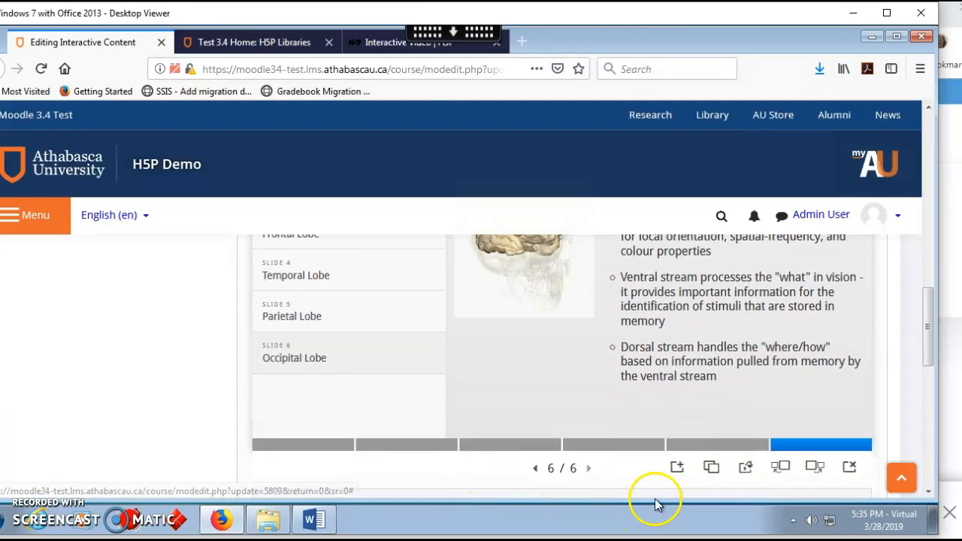
click(676, 469)
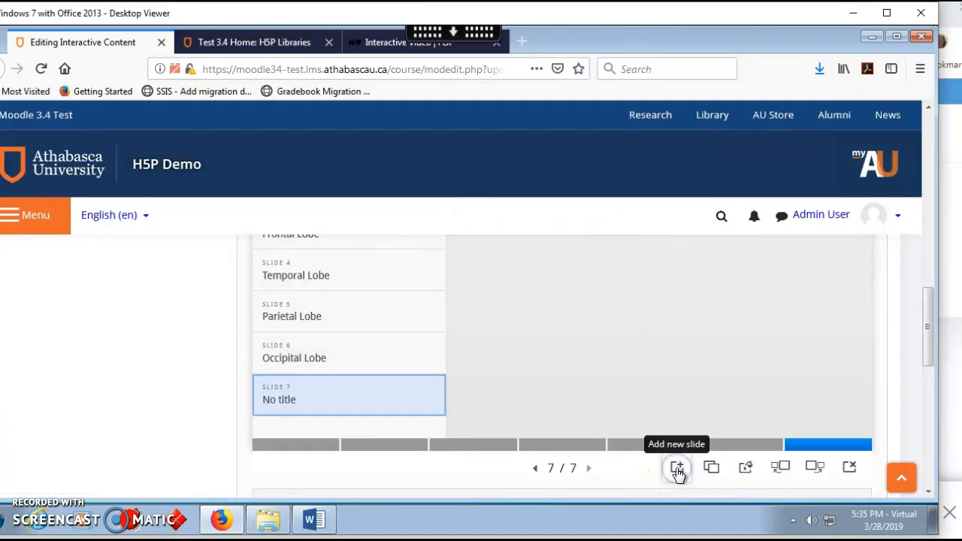
click(292, 406)
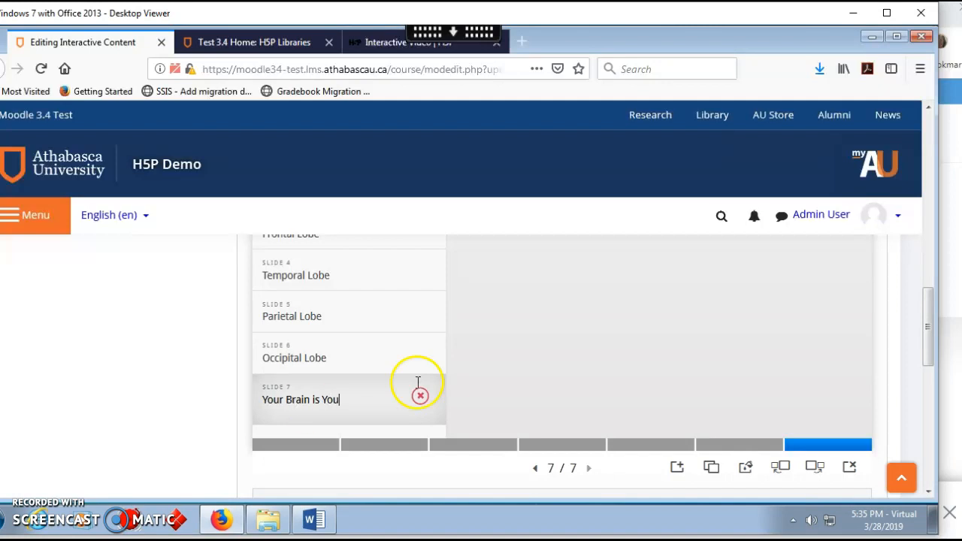
click(547, 353)
- Add a video element to the seventh slide and title it "Your Brain is YOu"
scroll(552, 361, up, 2)
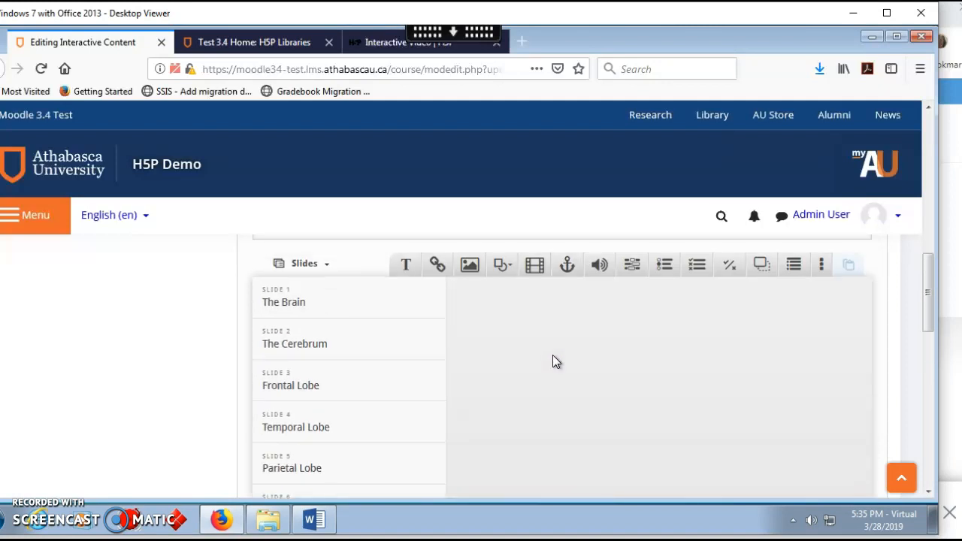
click(536, 269)
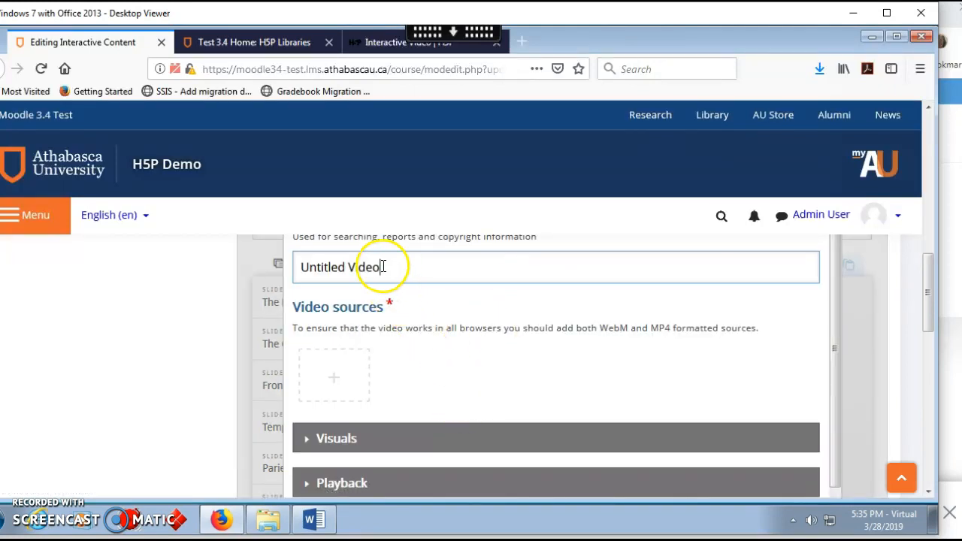
drag(385, 267, 311, 275)
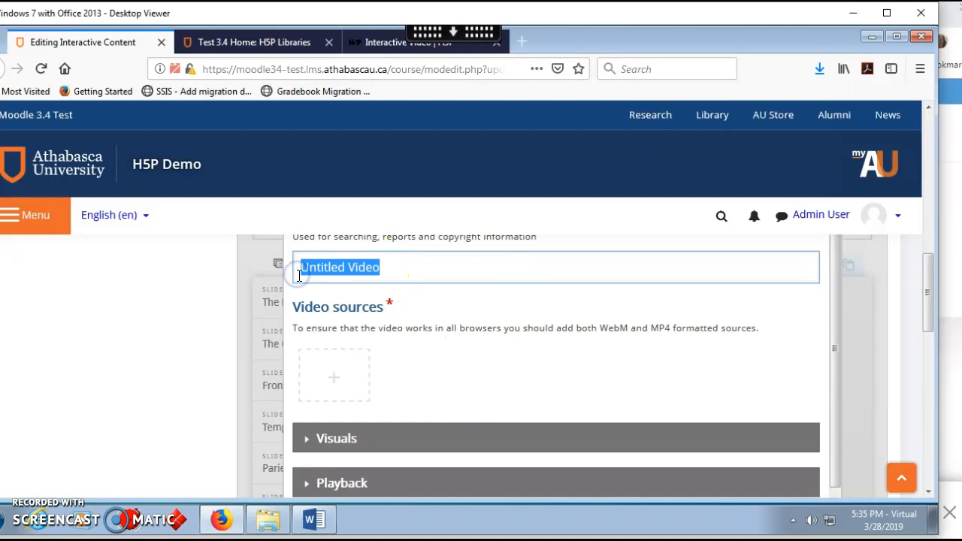
text(Your Brain is YOu)
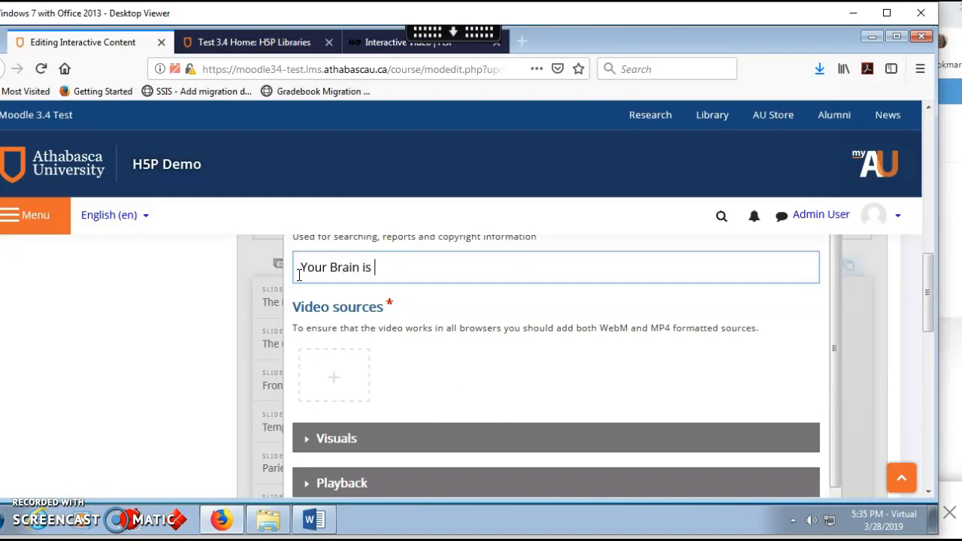
- Start adding a video source, then switch to the TextForCoursePresentation document in Word and copy the YouTube link listed under Slide 7
click(336, 380)
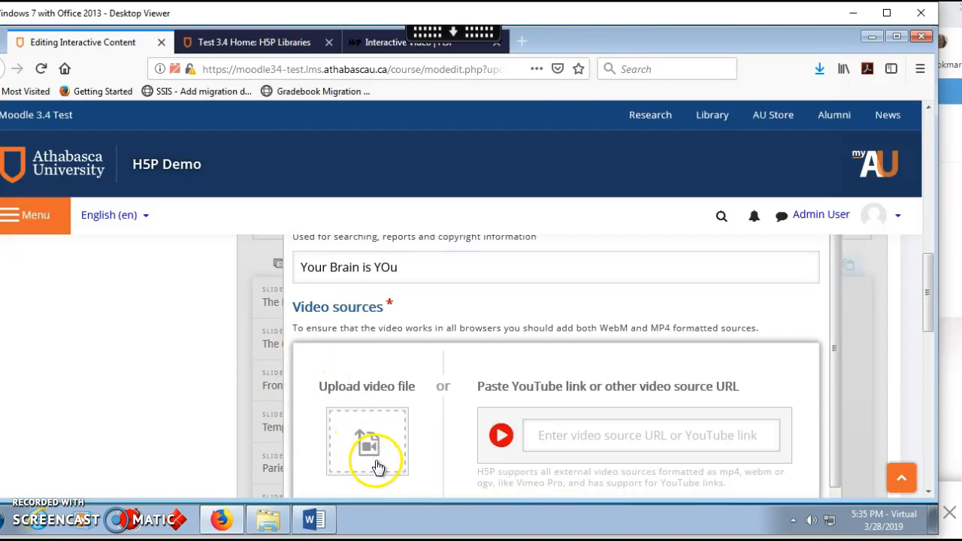
click(314, 527)
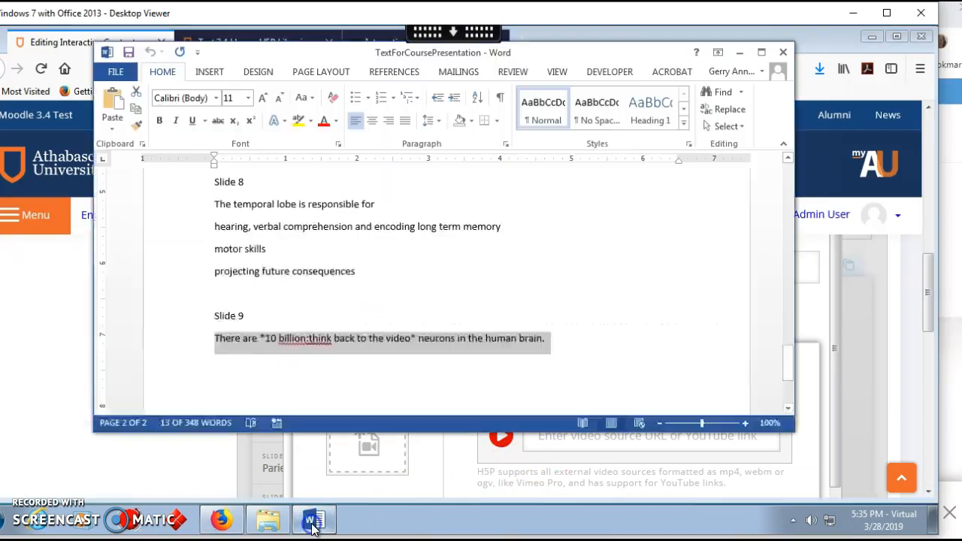
click(206, 291)
scroll(218, 278, up, 3)
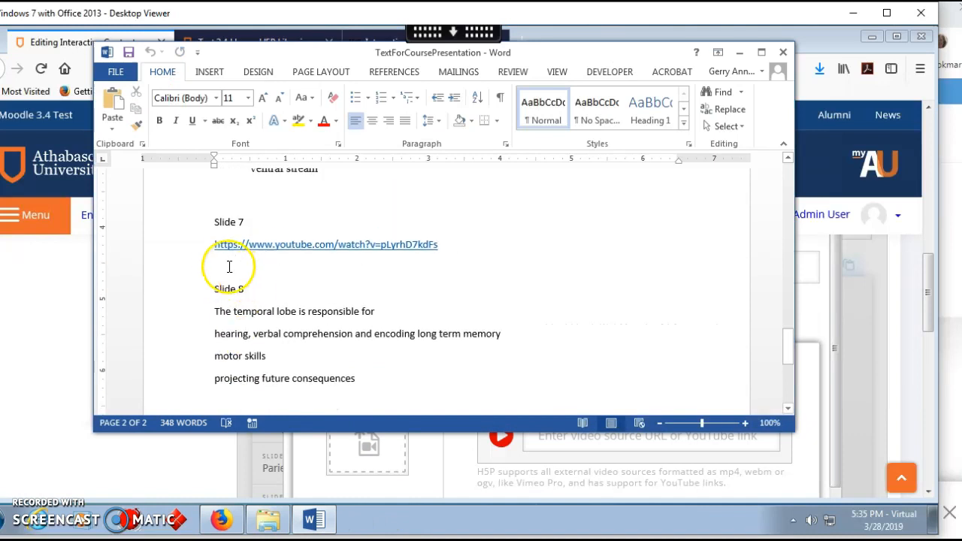
drag(233, 251, 441, 249)
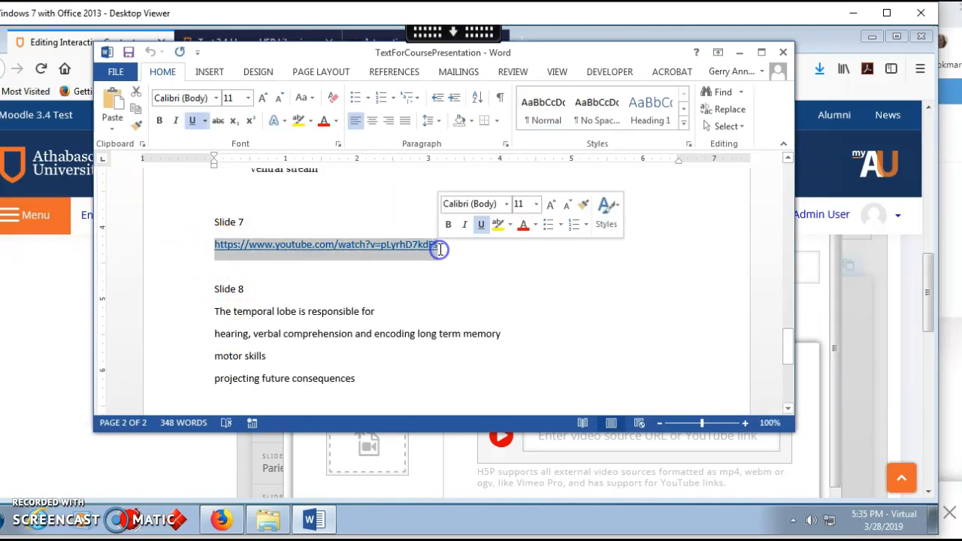
key(ctrl+c)
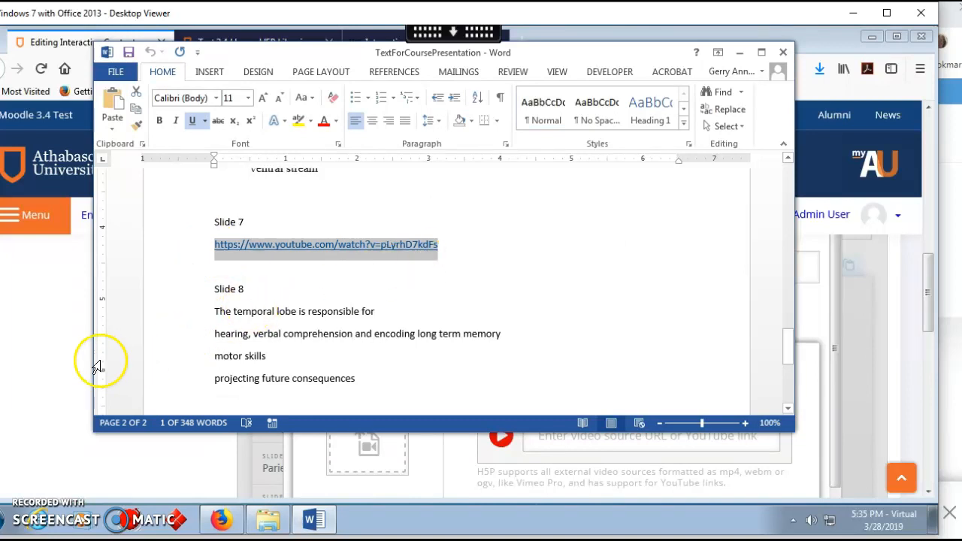
- Back in the video form in Firefox, paste the copied YouTube link as the video source URL and insert it
click(64, 352)
click(563, 435)
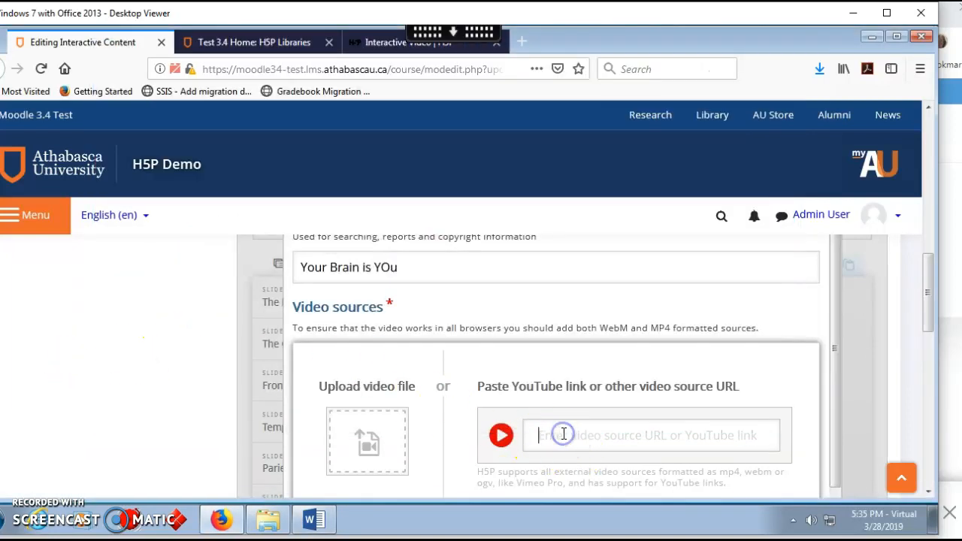
key(ctrl+v)
scroll(645, 414, down, 3)
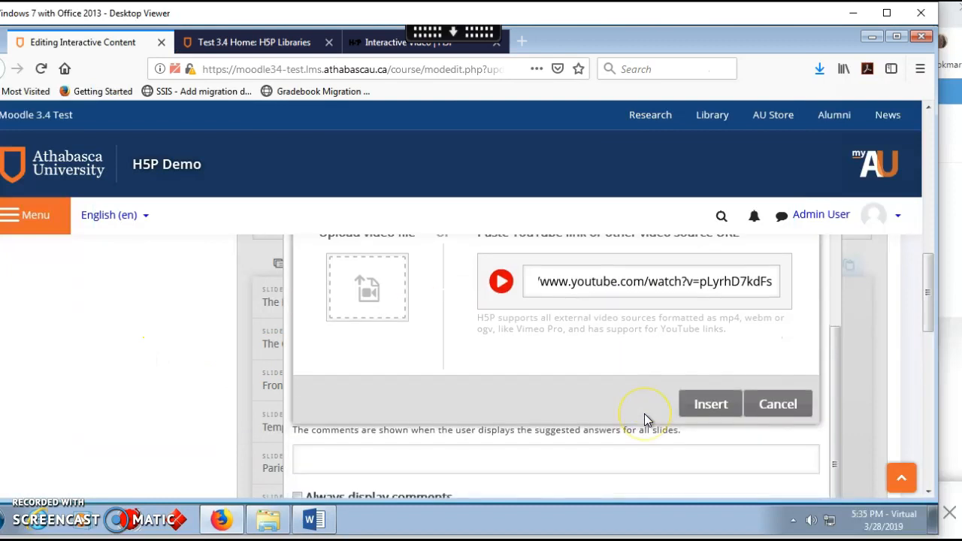
scroll(644, 413, up, 2)
scroll(644, 414, down, 2)
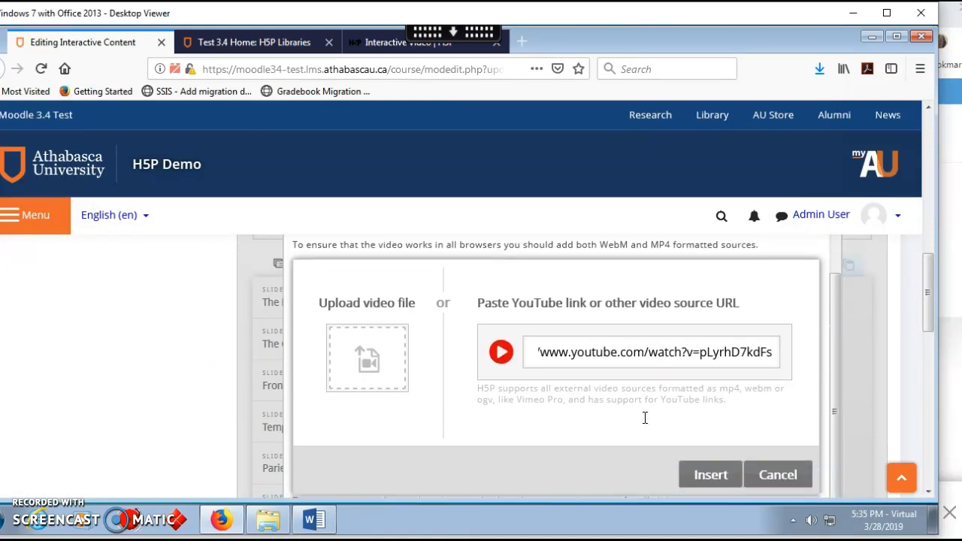
click(709, 403)
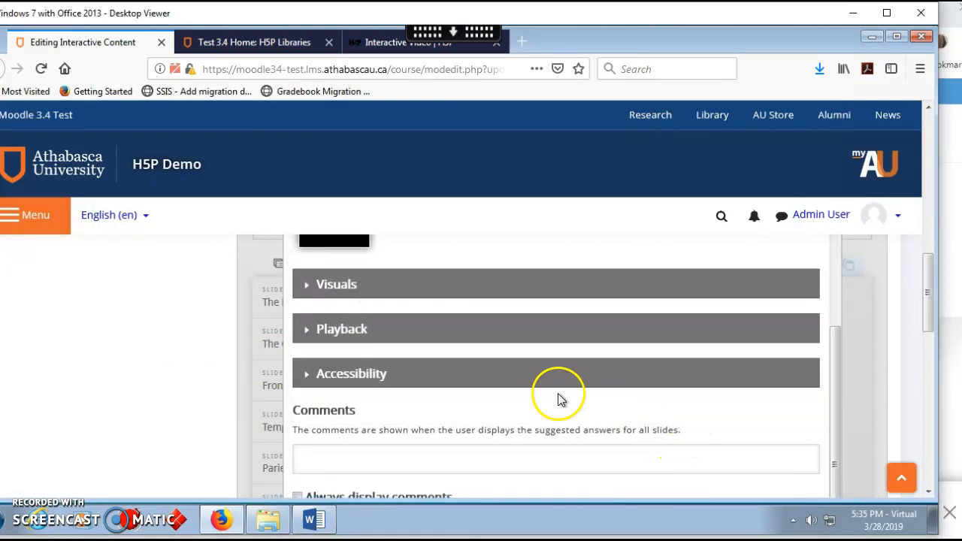
- Examine the video's Visuals, Playback and Accessibility options, including poster image, player fit and controls, auto-play, loop and video track
scroll(420, 316, up, 3)
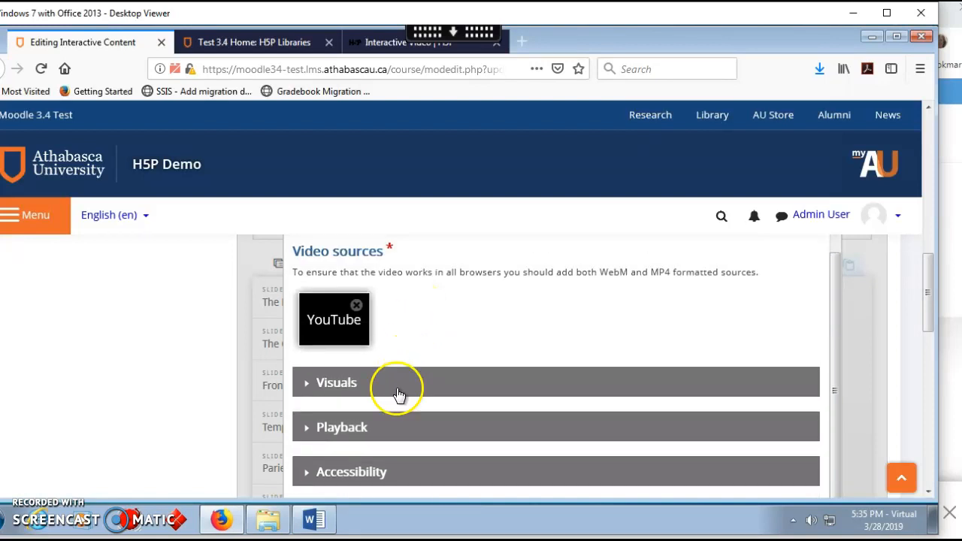
click(352, 387)
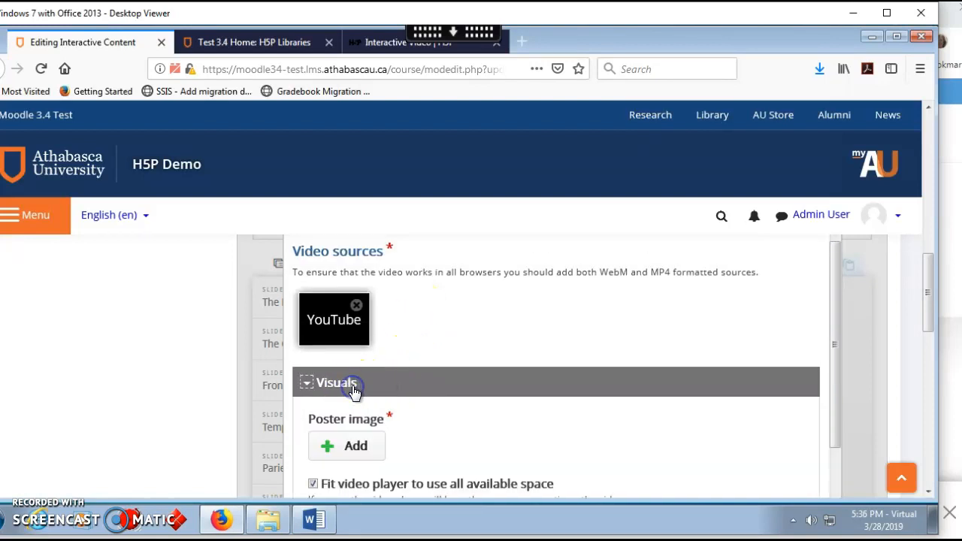
scroll(460, 431, down, 3)
scroll(461, 431, up, 3)
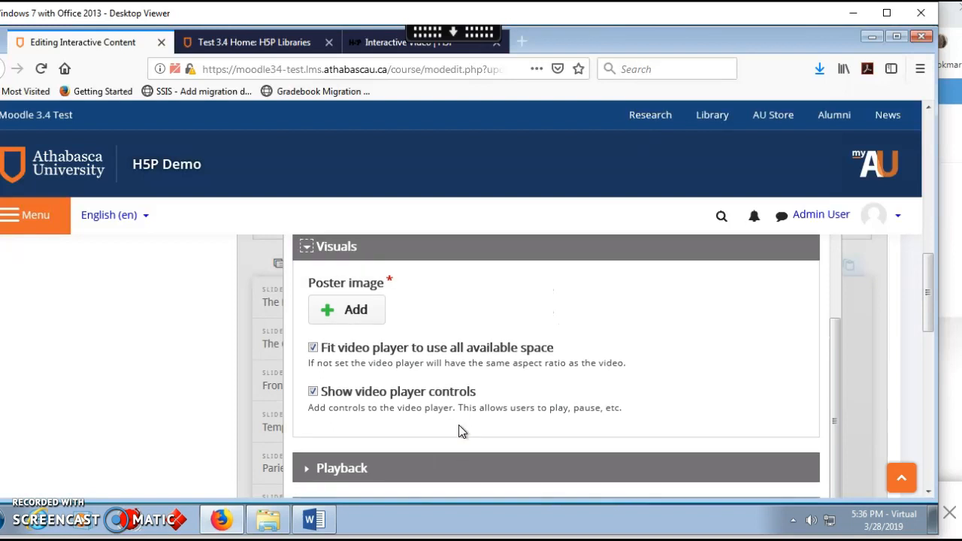
click(466, 431)
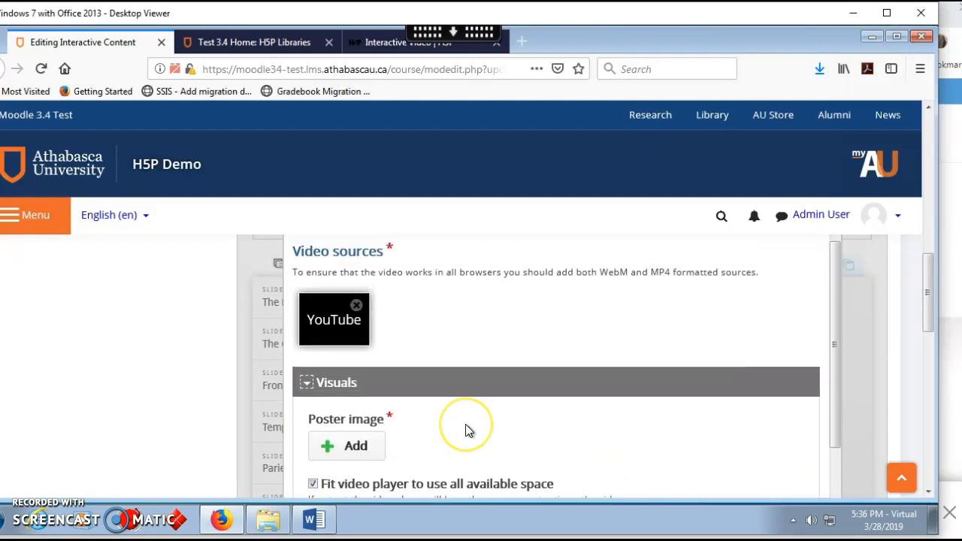
scroll(466, 430, down, 2)
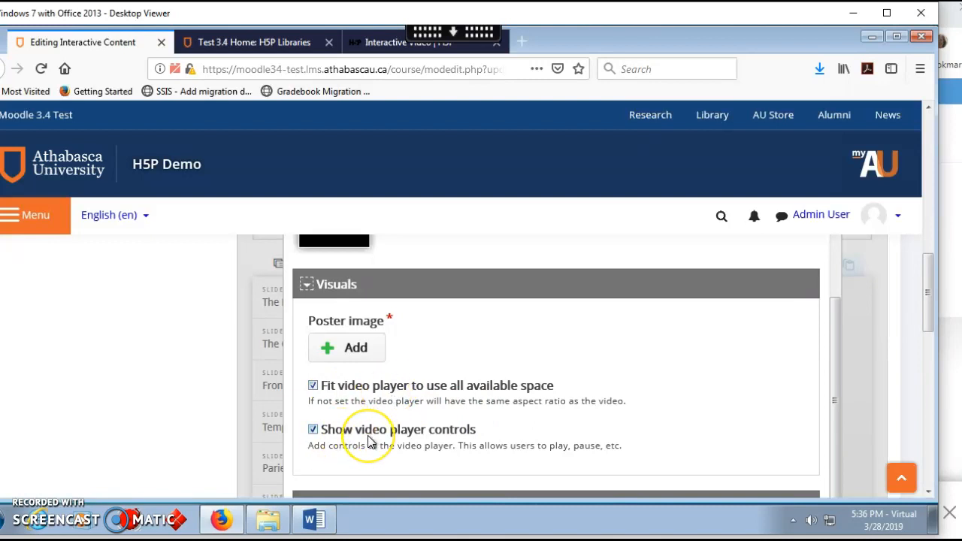
scroll(367, 442, down, 3)
click(350, 418)
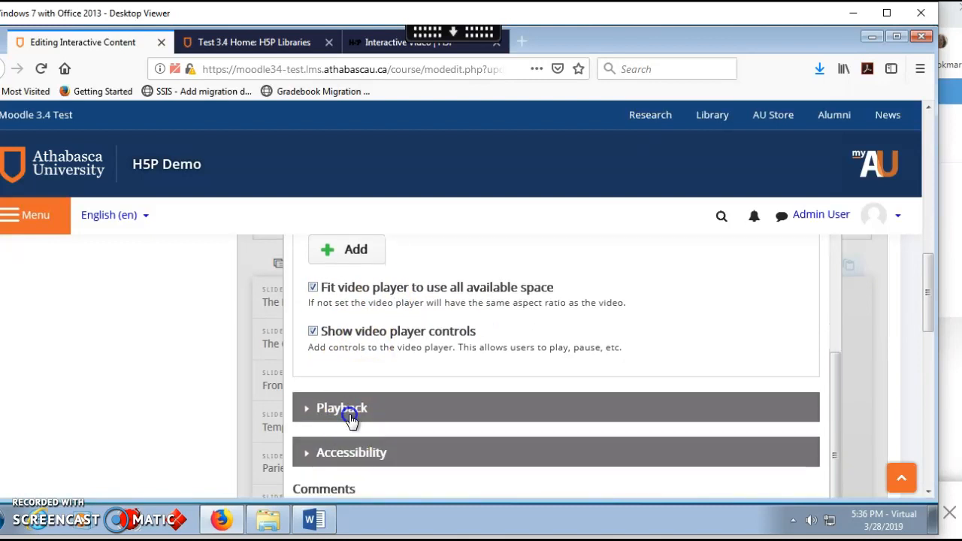
scroll(397, 429, down, 3)
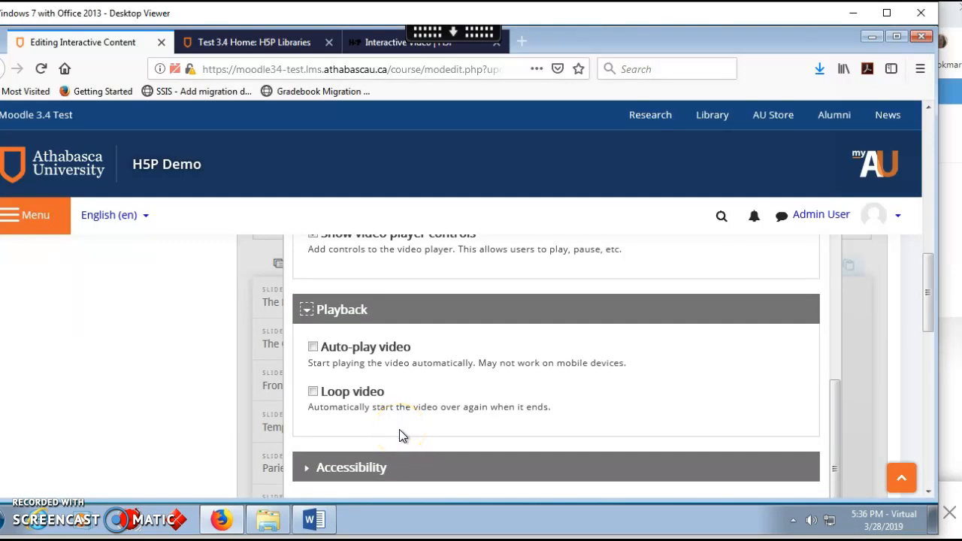
click(369, 471)
scroll(466, 460, down, 4)
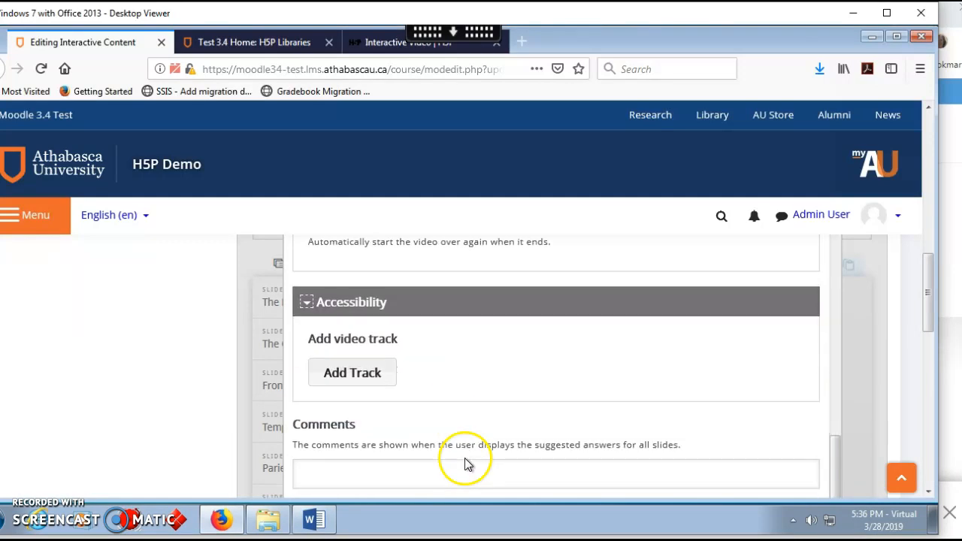
scroll(466, 459, up, 5)
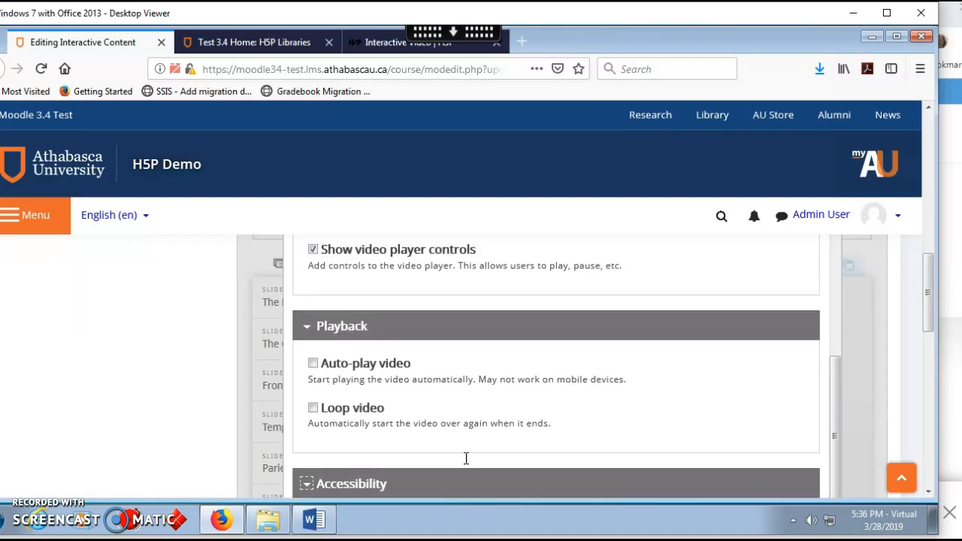
scroll(464, 460, up, 7)
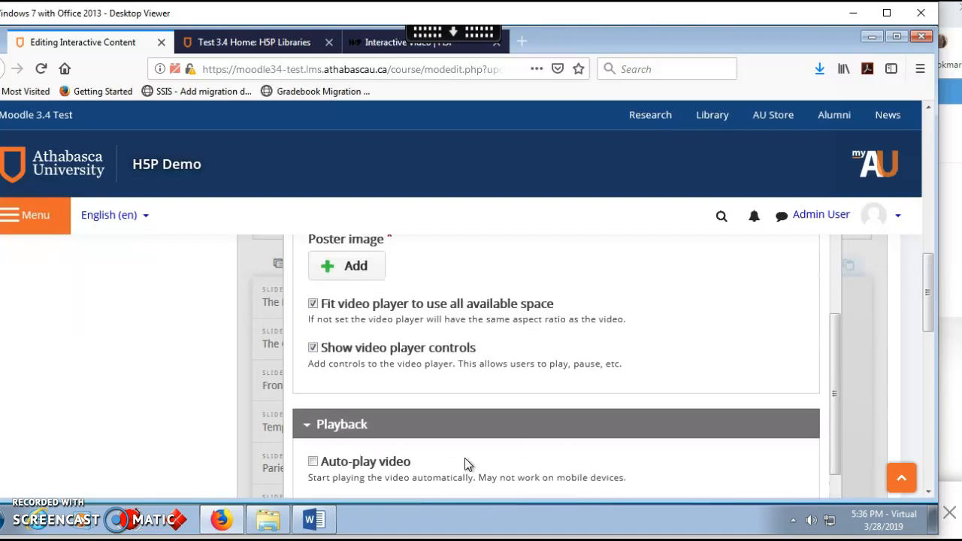
scroll(465, 464, down, 7)
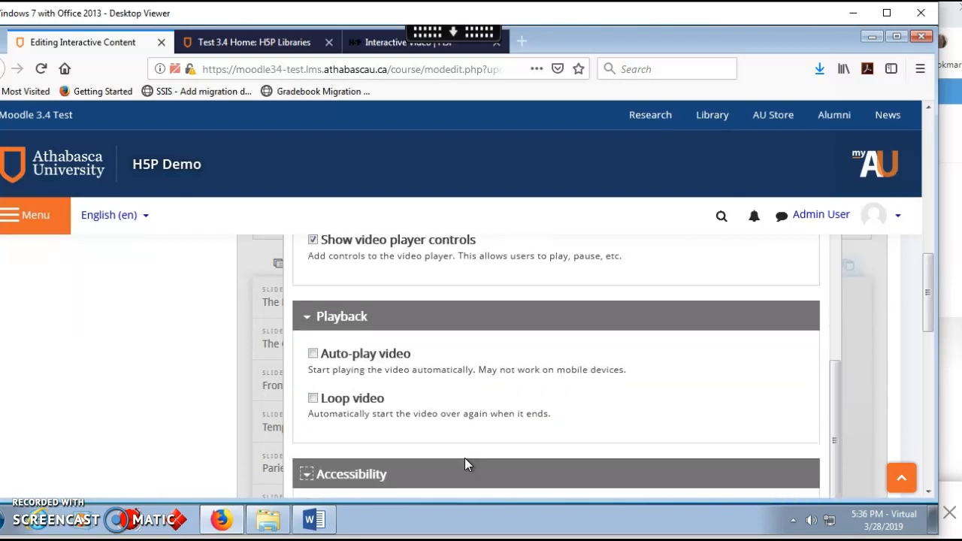
scroll(465, 464, down, 3)
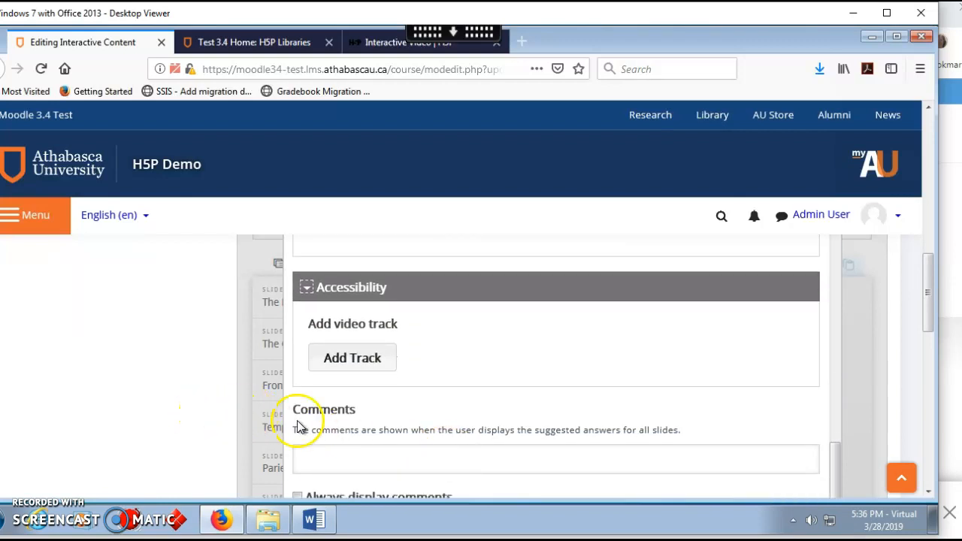
- Finish the video settings and place the video on the "Your Brain is You" slide
scroll(606, 428, down, 4)
scroll(605, 435, down, 4)
click(800, 350)
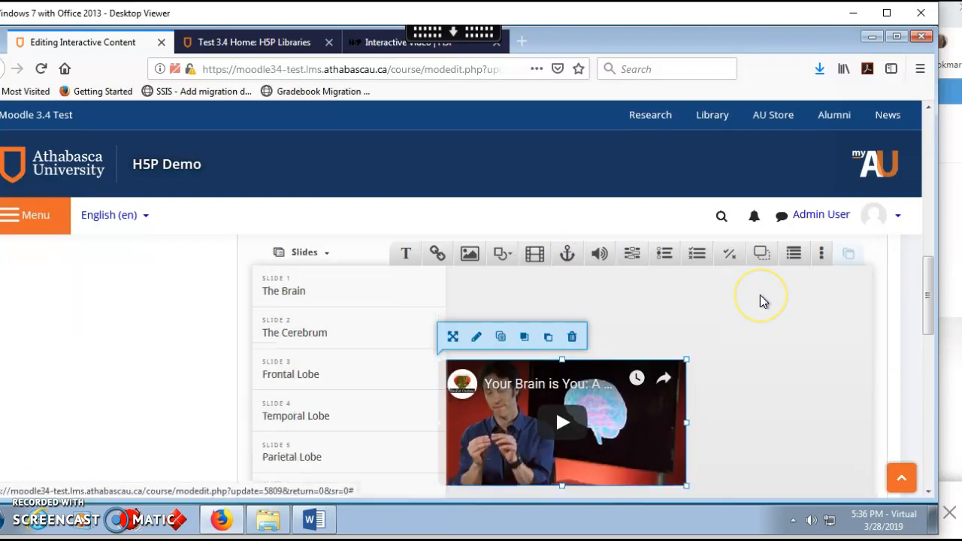
- Enlarge the video on the "Your Brain is You" slide to about 550 × 330 so that it fills most of the area beside the slide list
drag(700, 365, 840, 355)
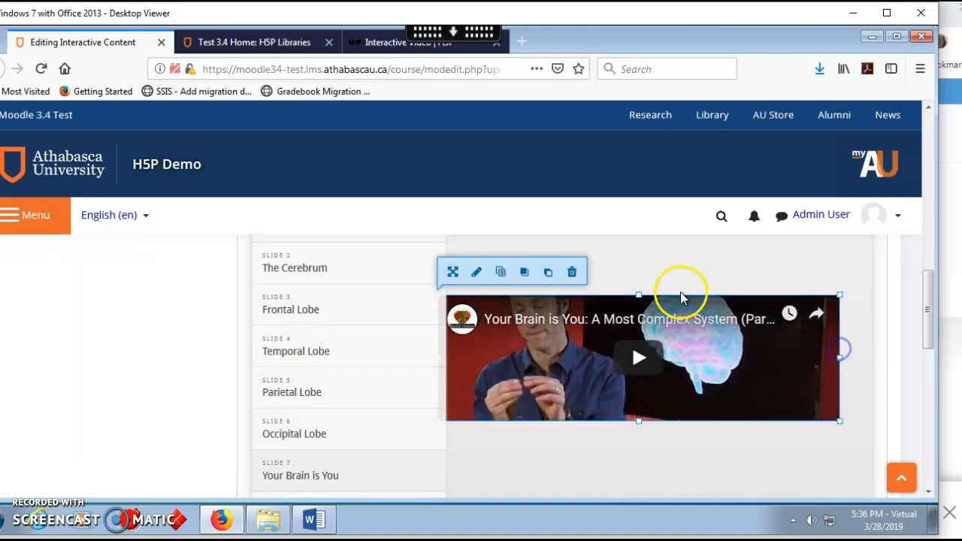
drag(639, 293, 640, 254)
drag(639, 422, 647, 492)
drag(841, 372, 848, 370)
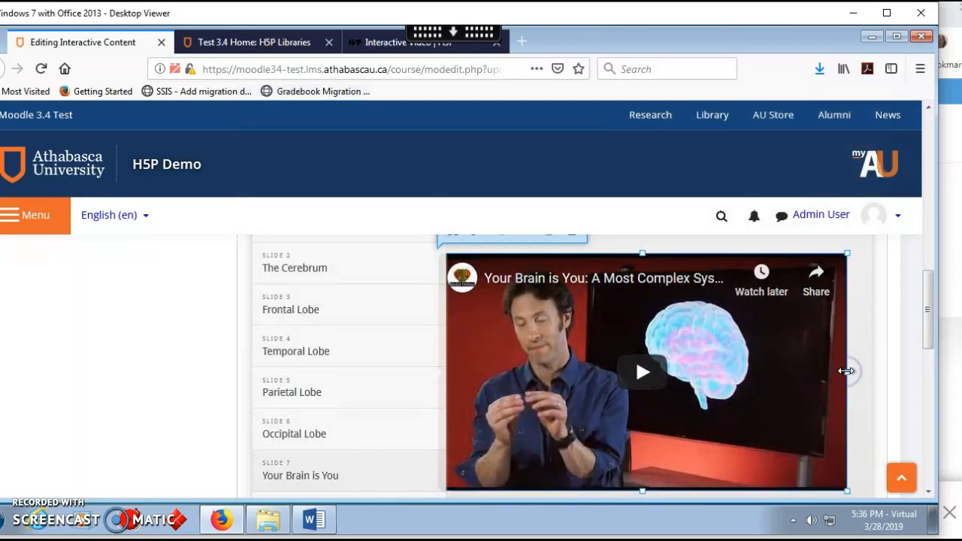
scroll(795, 402, down, 2)
scroll(797, 411, up, 2)
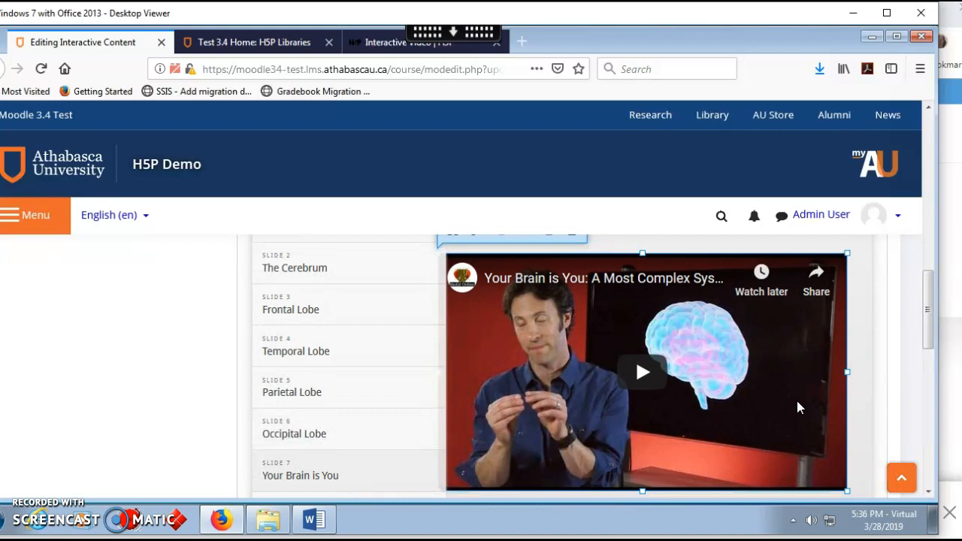
scroll(798, 401, up, 2)
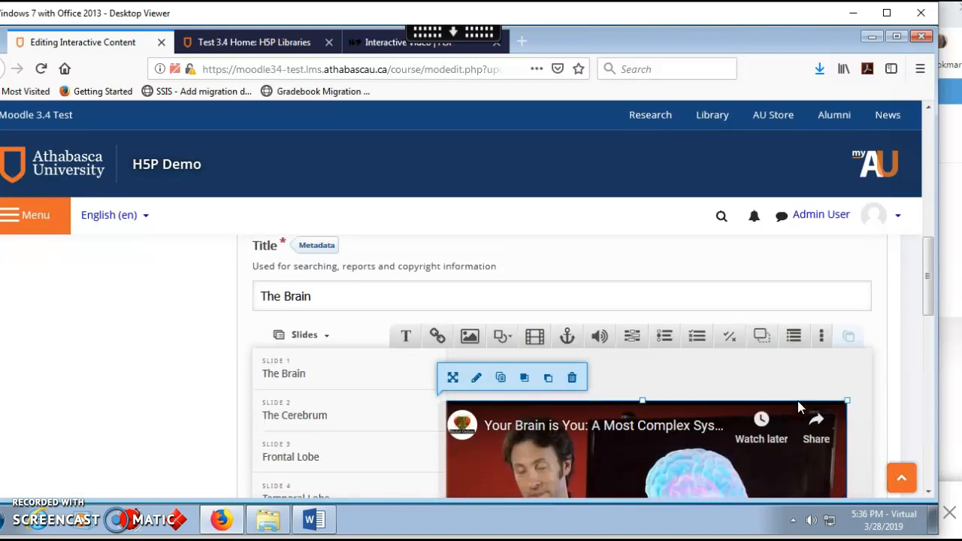
scroll(798, 401, down, 1)
click(681, 356)
drag(643, 330, 643, 323)
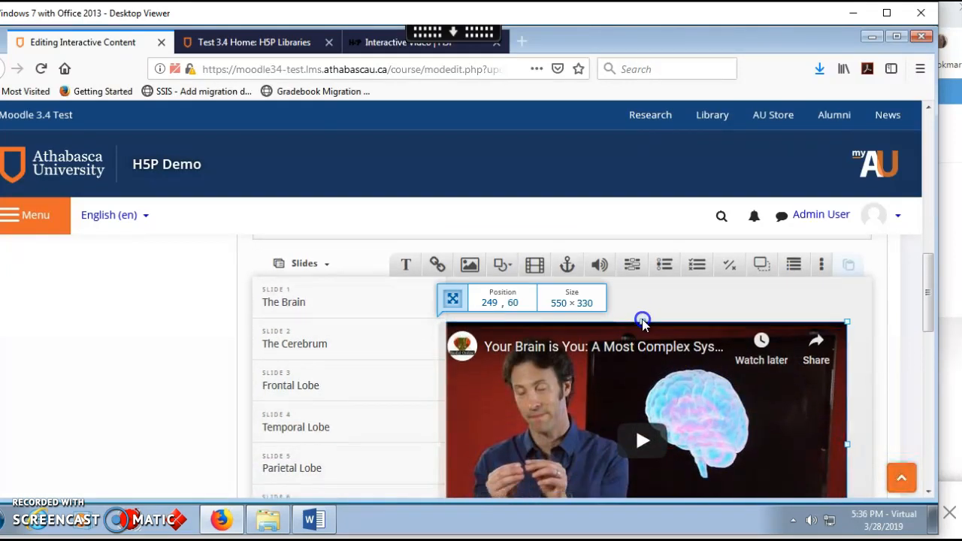
- Deselect the video, return to the "Your Brain is You" slide, and add a new slide after it
click(414, 413)
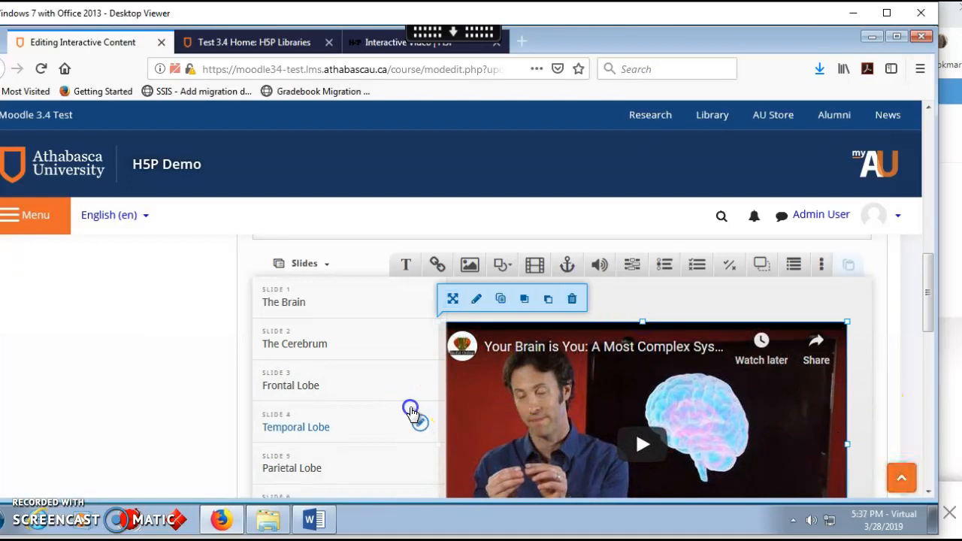
scroll(365, 425, down, 3)
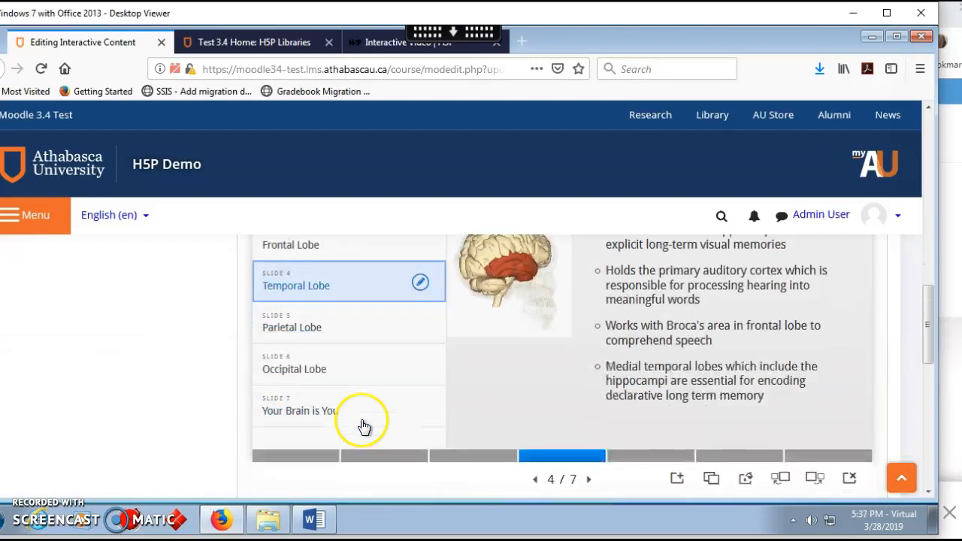
click(324, 407)
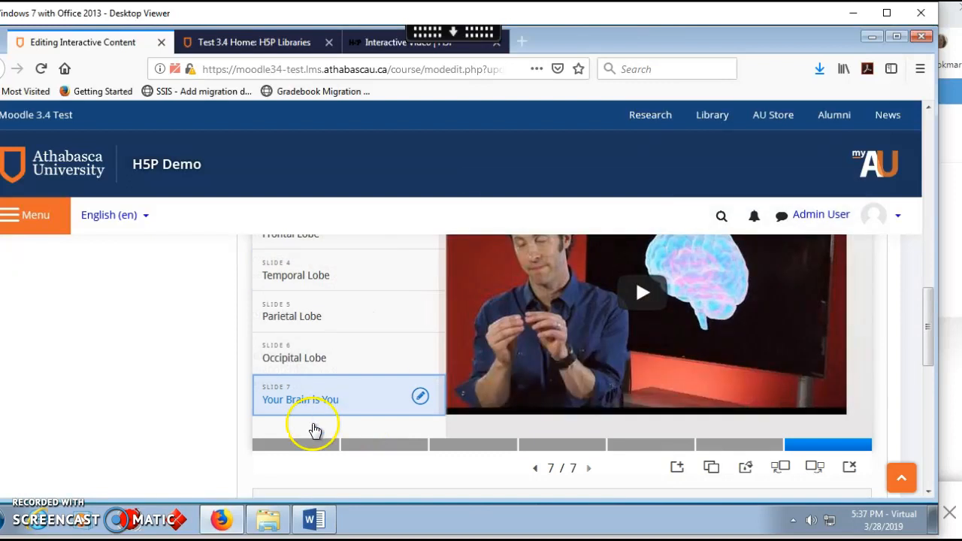
click(678, 467)
scroll(557, 362, up, 3)
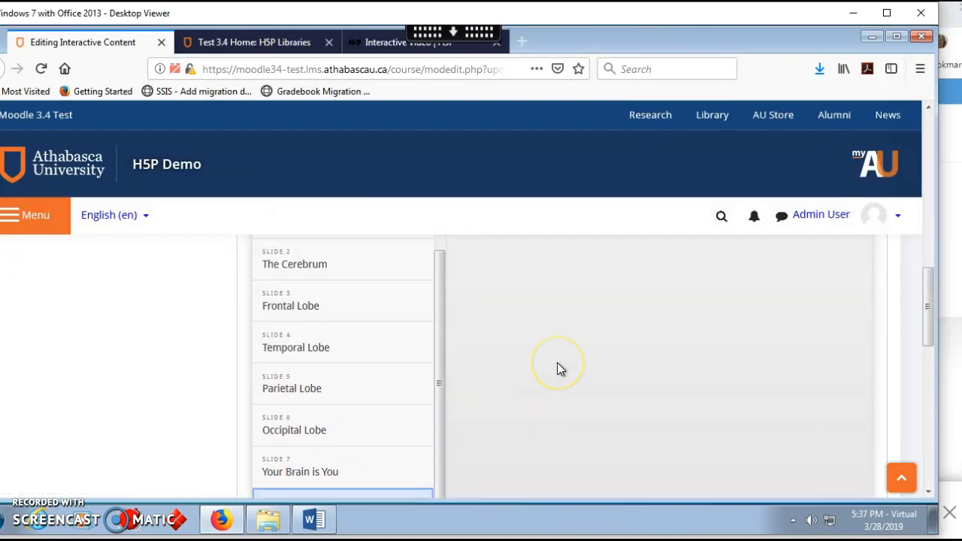
- Title the new eighth slide "What did you learn?" in the slide list
scroll(557, 369, up, 1)
scroll(557, 369, down, 2)
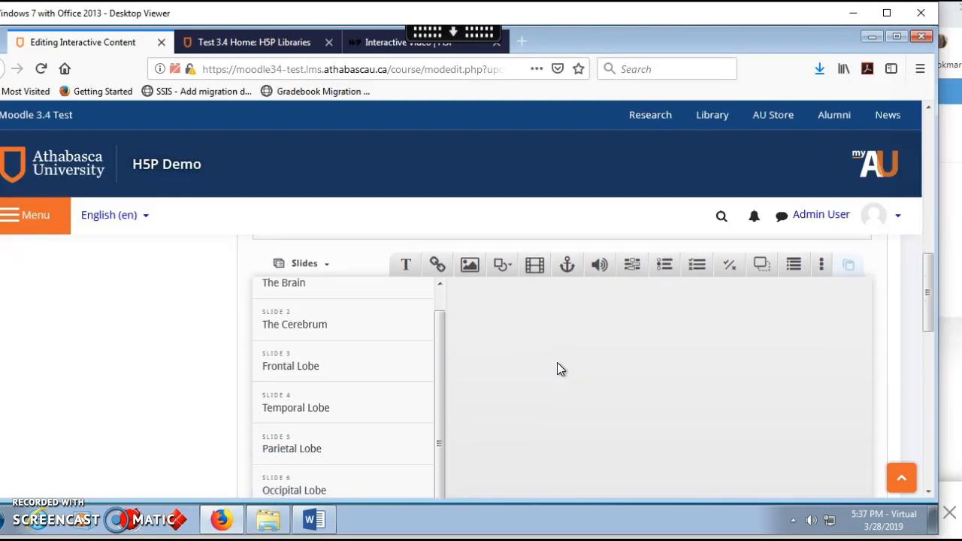
scroll(557, 363, down, 5)
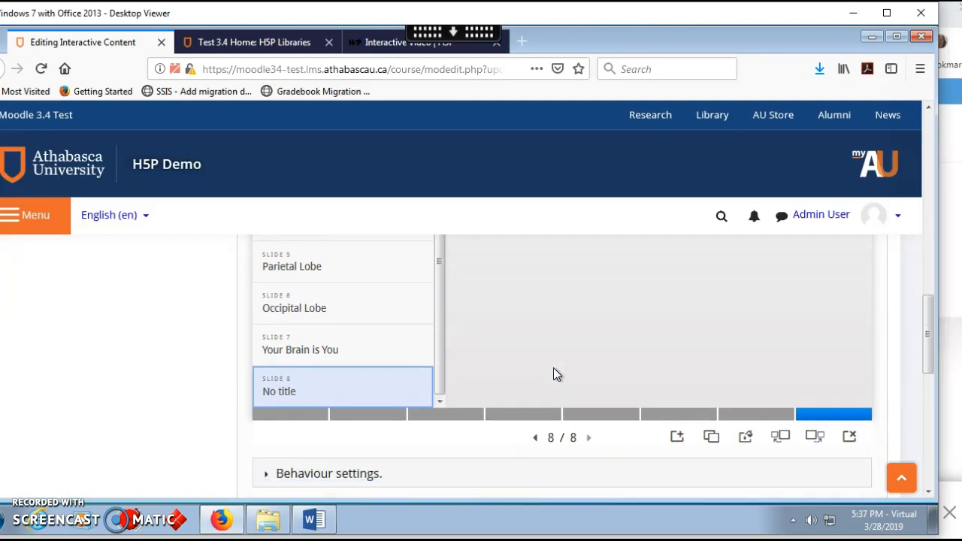
click(306, 347)
click(297, 343)
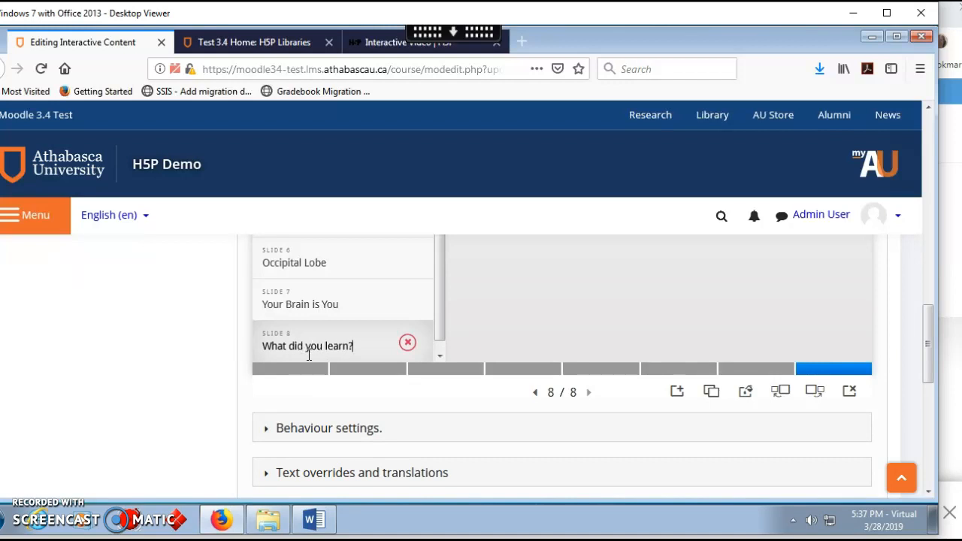
- Add a Single Choice Set to the slide and copy its question, "The temporal lobe is responsible for", from the Word document's Slide 8 text
scroll(609, 295, up, 3)
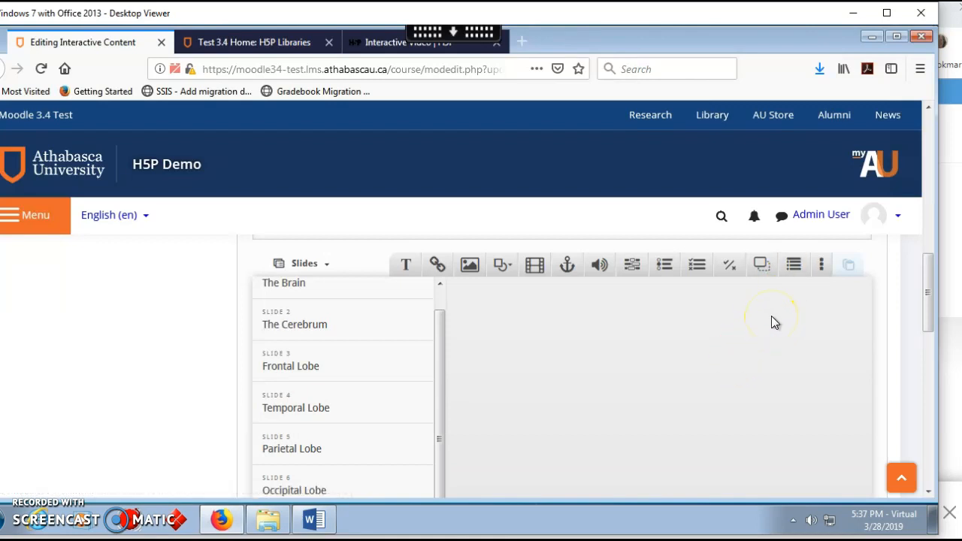
click(662, 271)
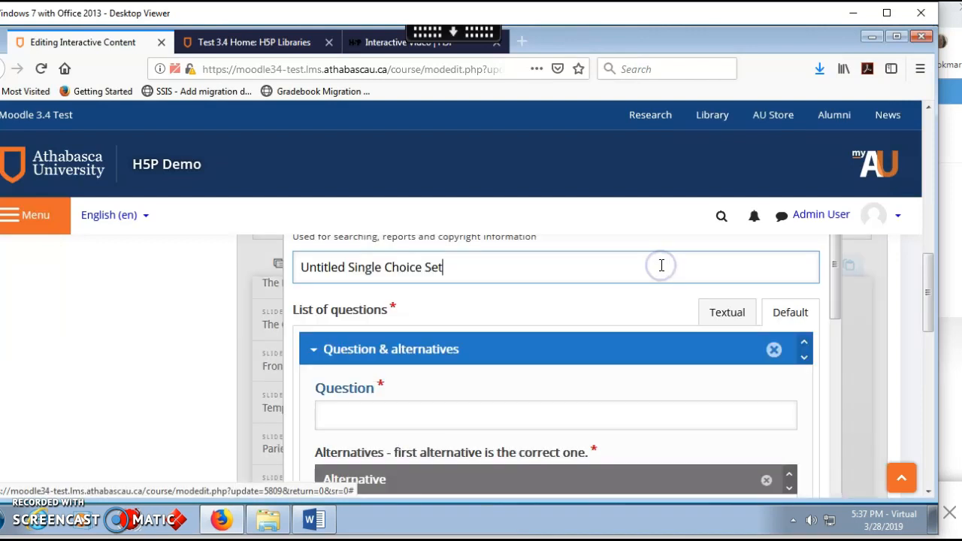
click(313, 520)
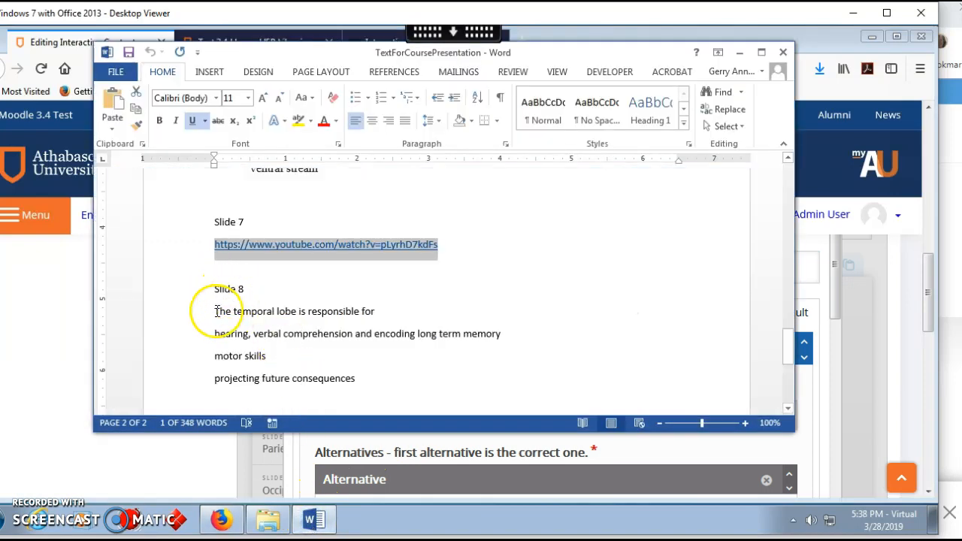
drag(216, 311, 372, 312)
key(ctrl+c)
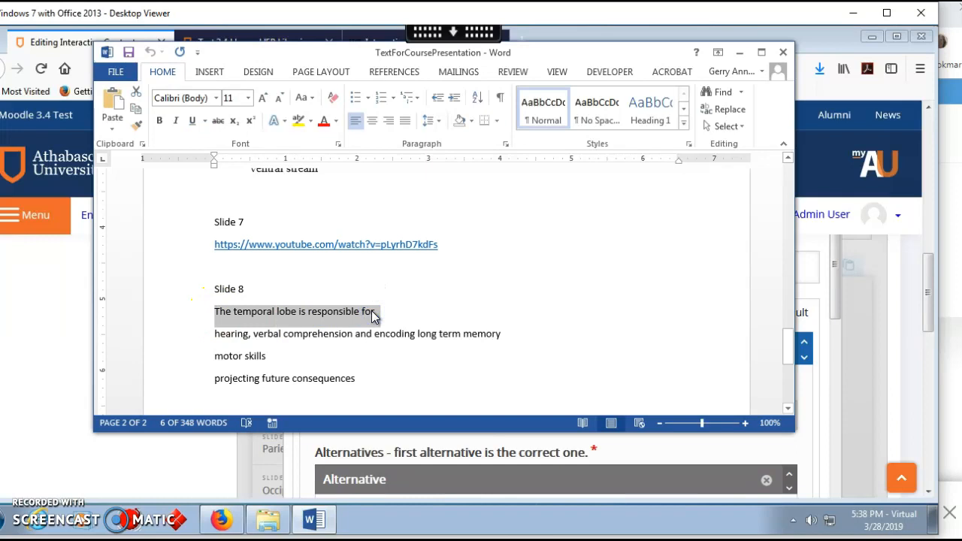
click(56, 332)
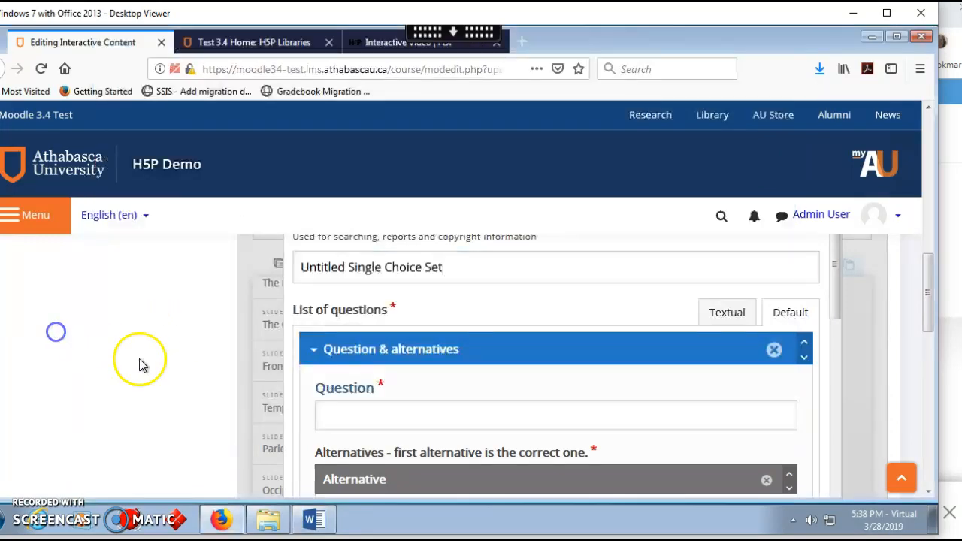
click(338, 432)
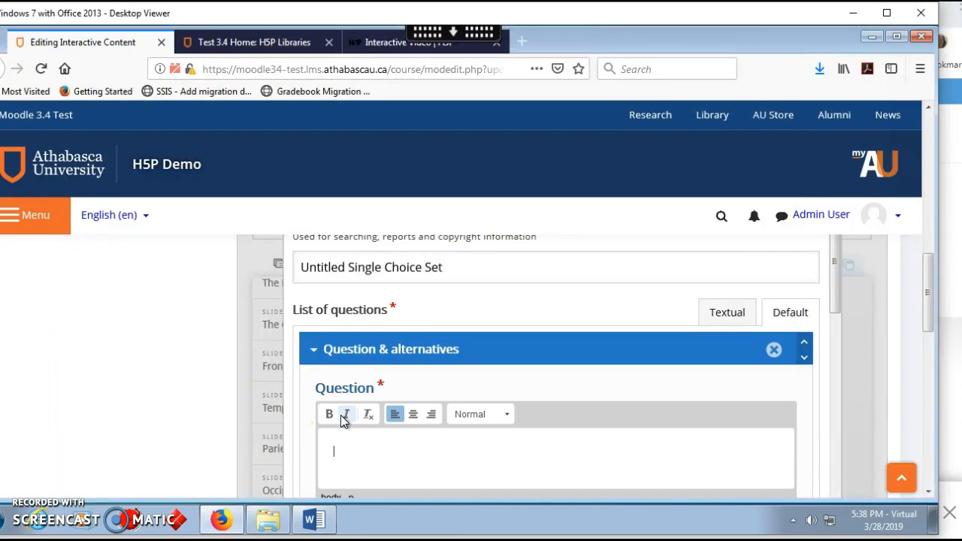
key(ctrl+v)
- Fill the first, correct alternative with "hearing, verbal comprehension and encoding long term memory" copied from the Word document
scroll(466, 429, down, 5)
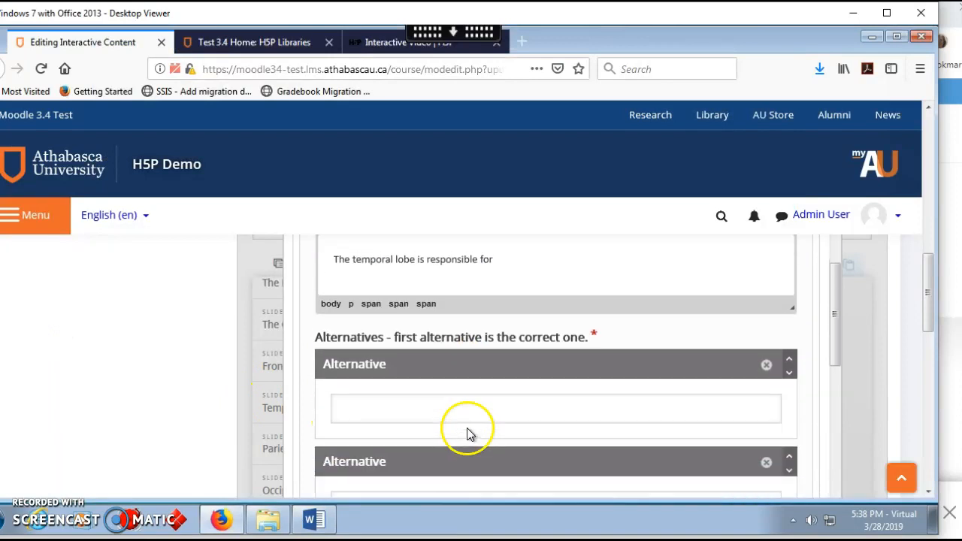
click(314, 519)
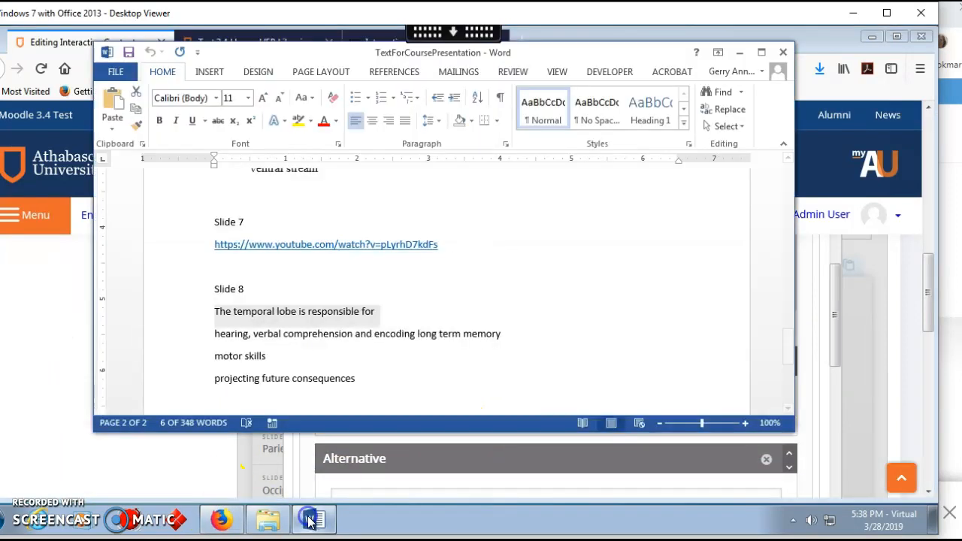
drag(214, 335, 501, 337)
key(ctrl+c)
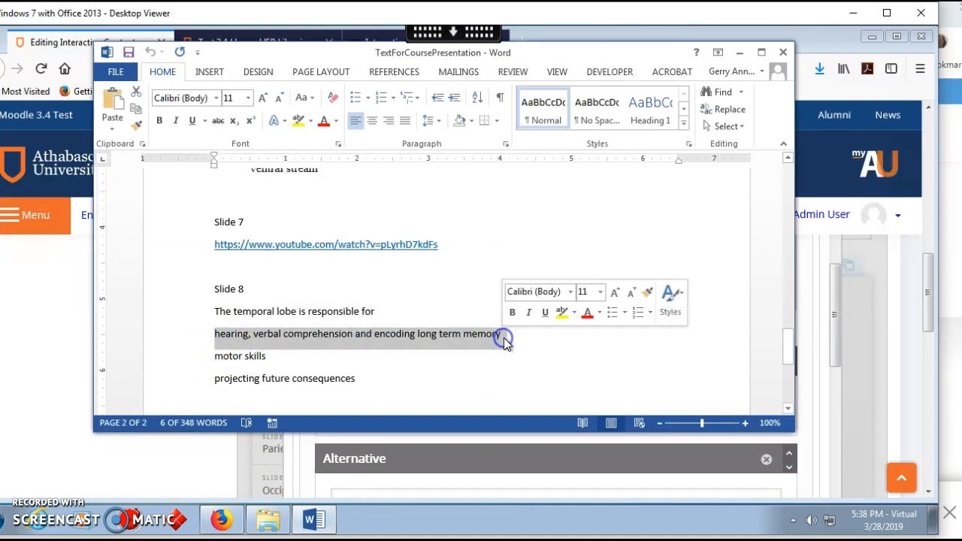
click(194, 468)
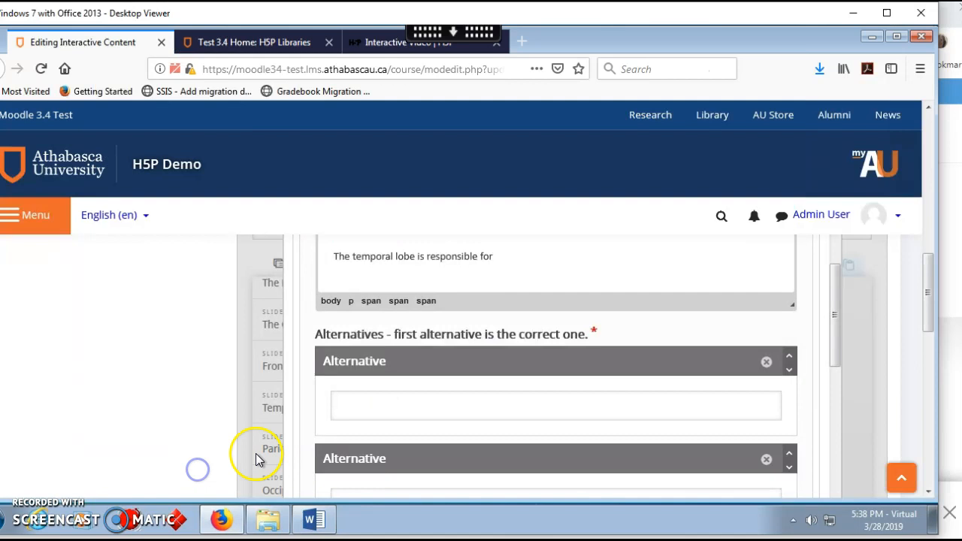
click(369, 406)
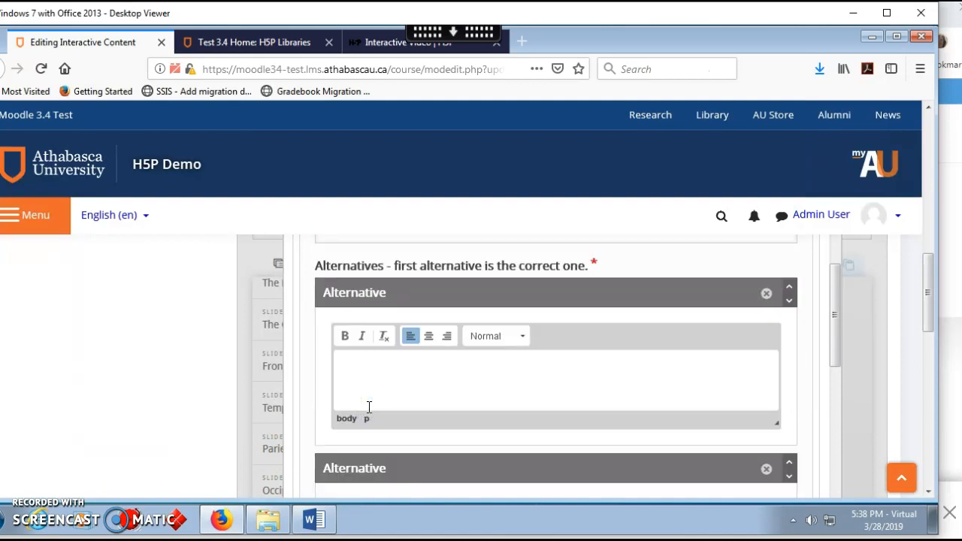
key(ctrl+v)
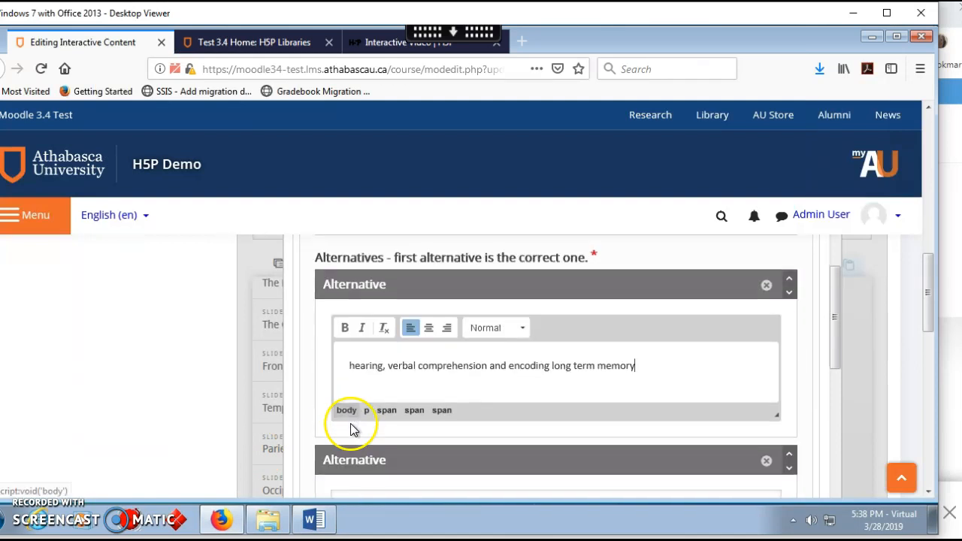
- Fill the second alternative with "motor skills" copied from the Word document
scroll(354, 428, down, 2)
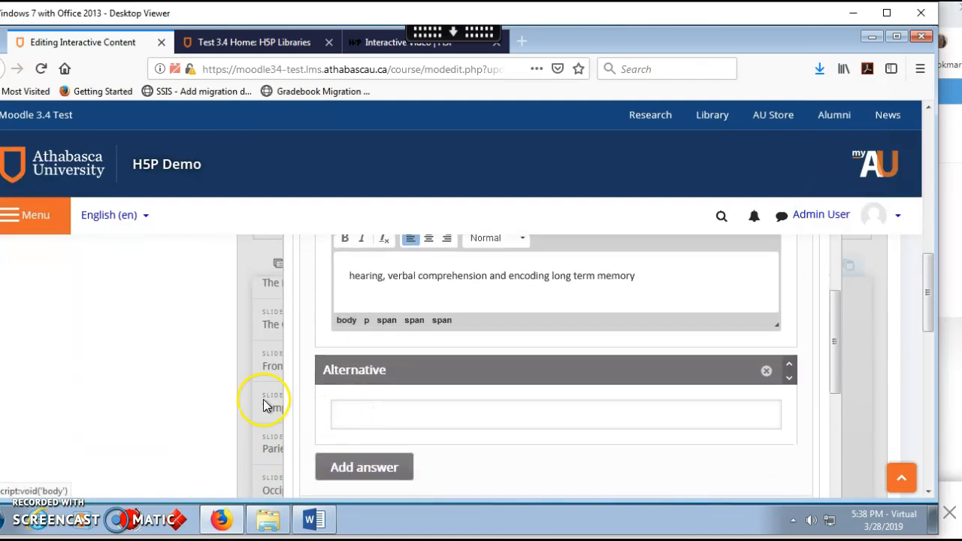
click(313, 519)
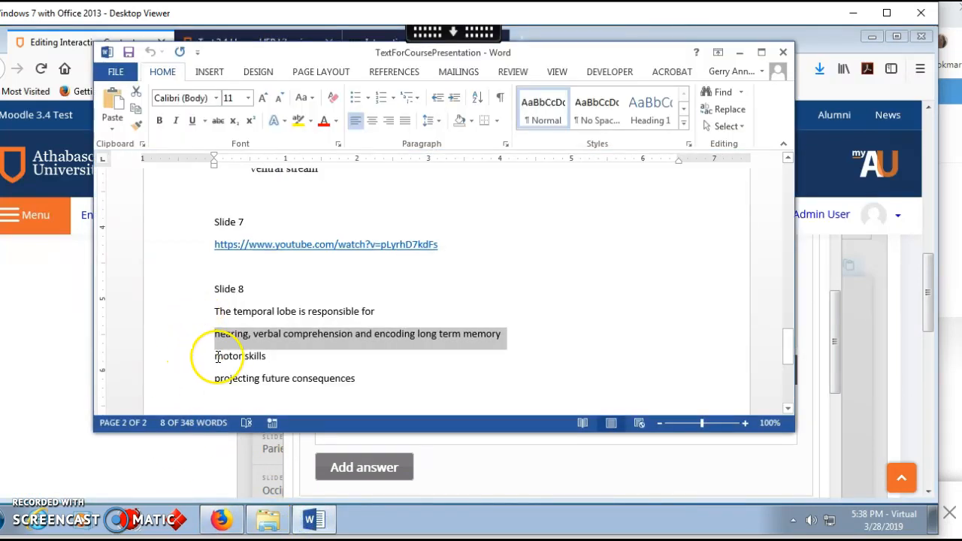
drag(217, 358, 265, 353)
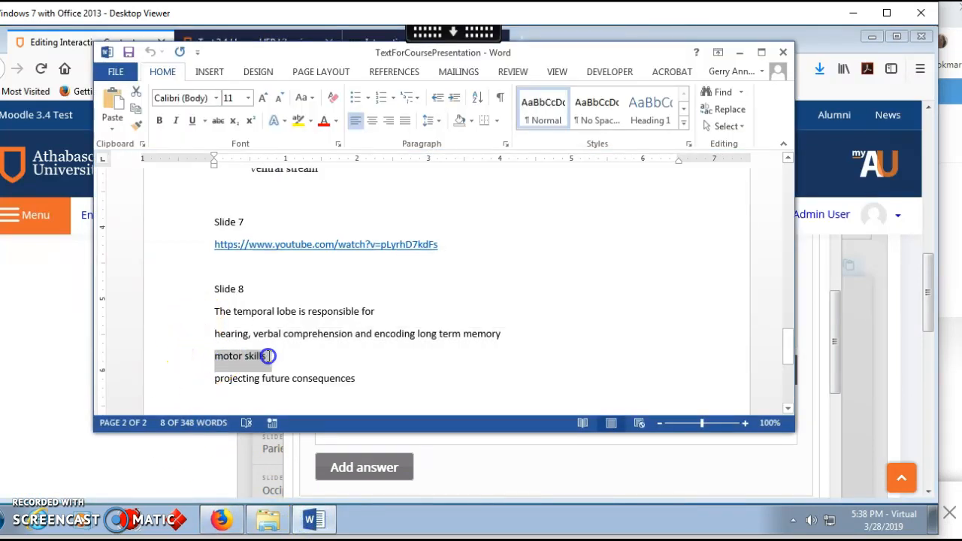
key(ctrl+c)
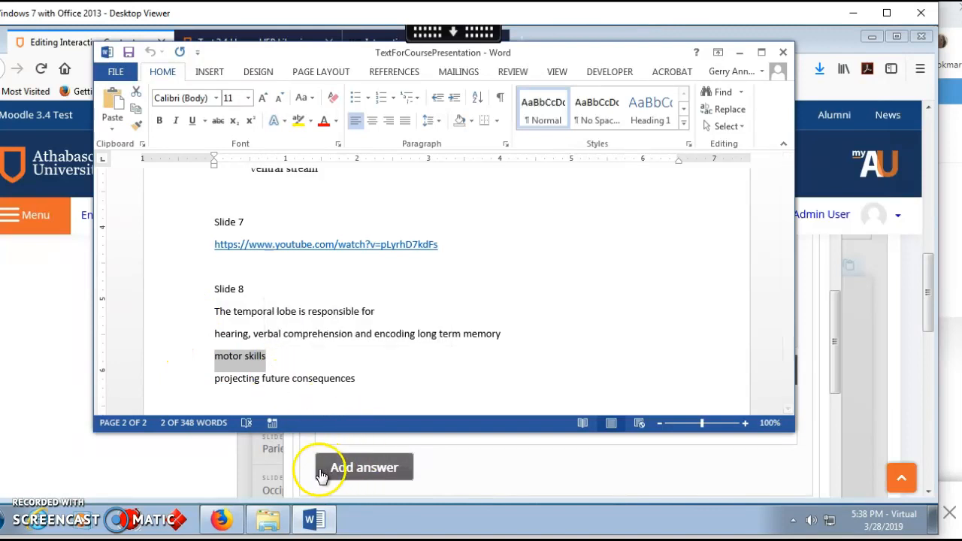
click(204, 463)
click(359, 421)
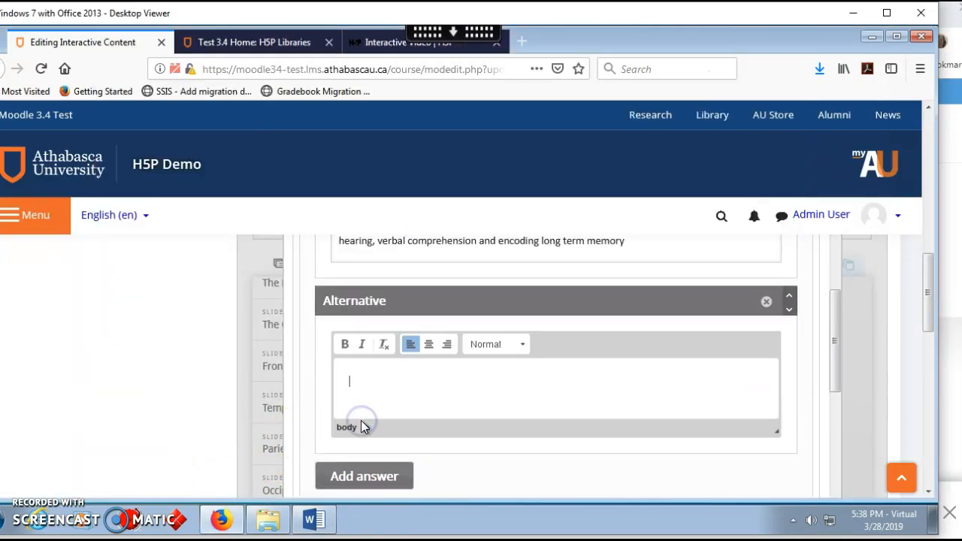
key(ctrl+v)
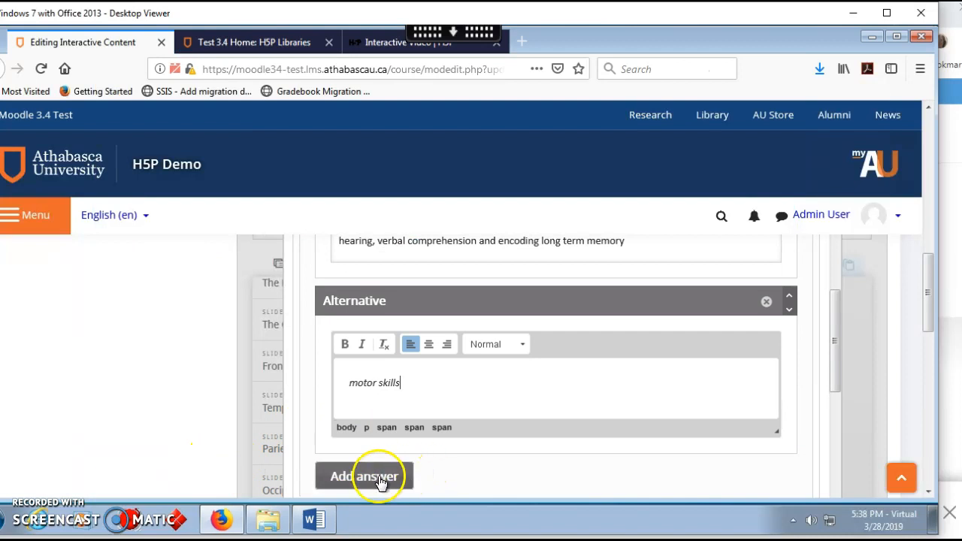
- Add a third alternative to the question and fill it with "projecting future consequences" from the Word document
click(380, 477)
scroll(210, 432, down, 3)
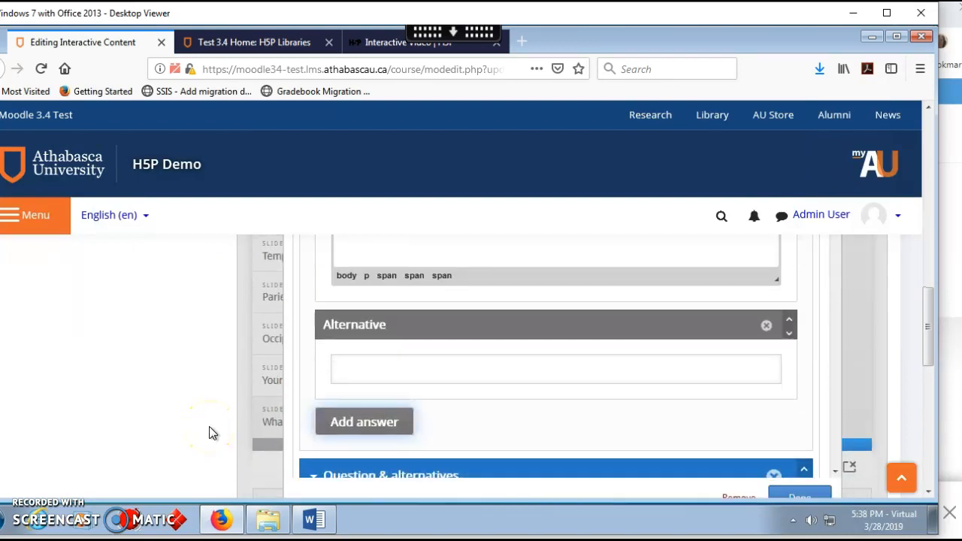
click(310, 519)
drag(215, 380, 356, 380)
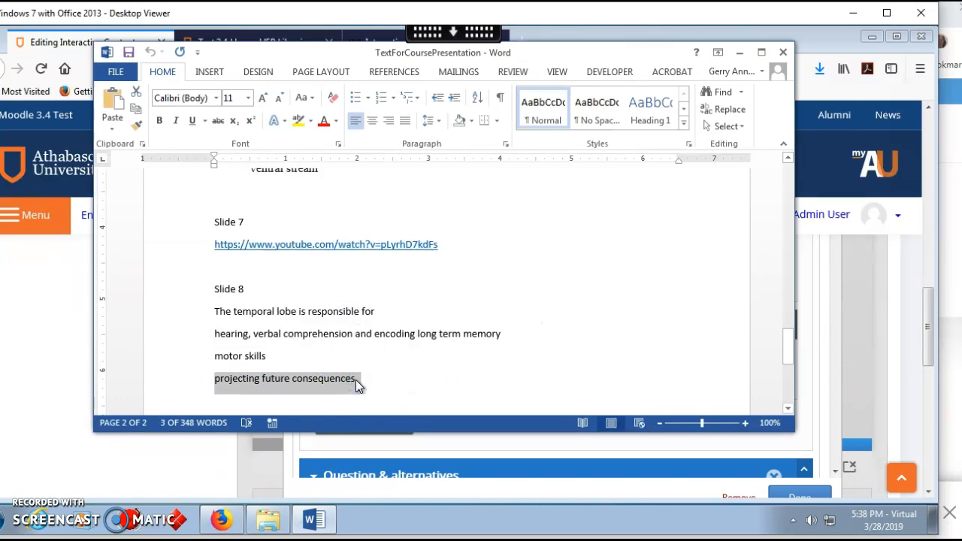
click(195, 481)
click(365, 370)
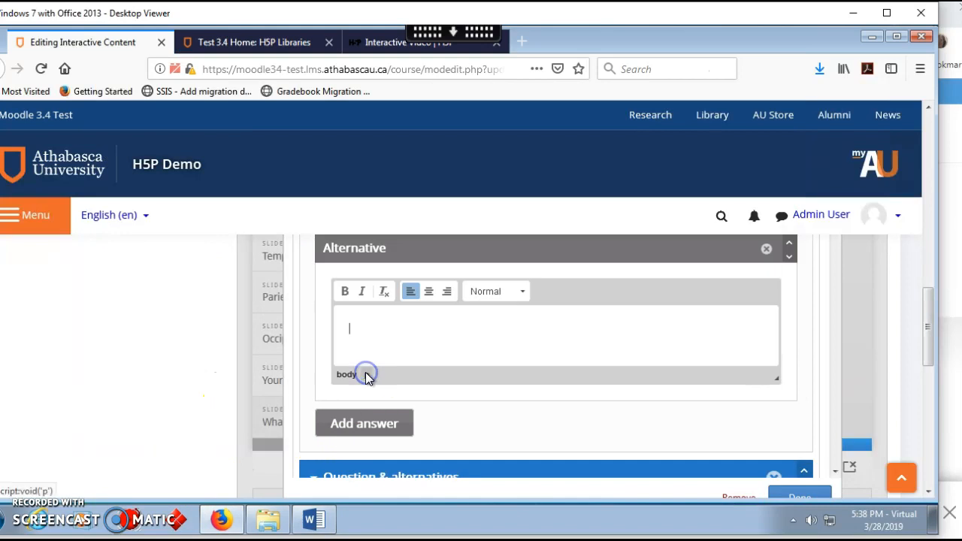
click(366, 376)
key(ctrl+v)
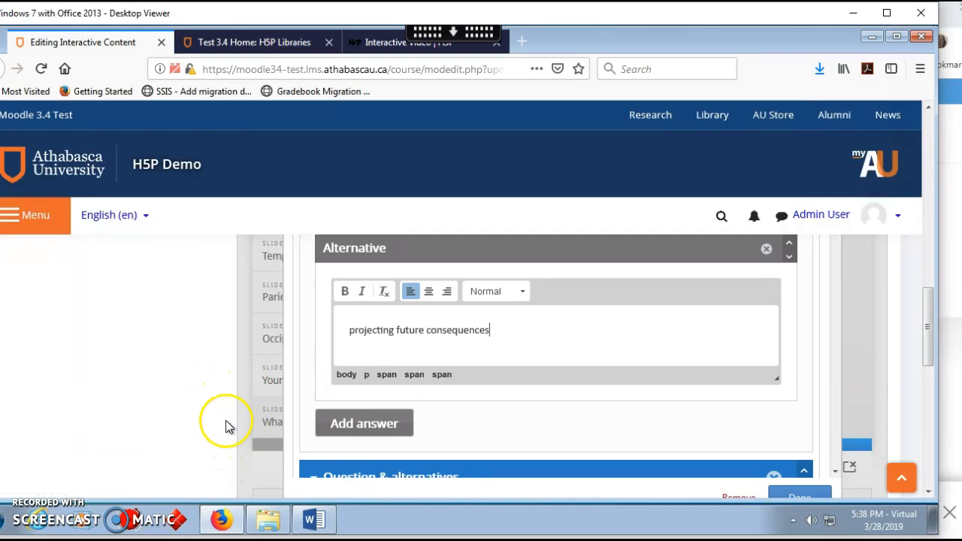
- Finish the Single Choice Set, move it higher on the slide and widen it to span the area beside the slide list
scroll(229, 426, down, 3)
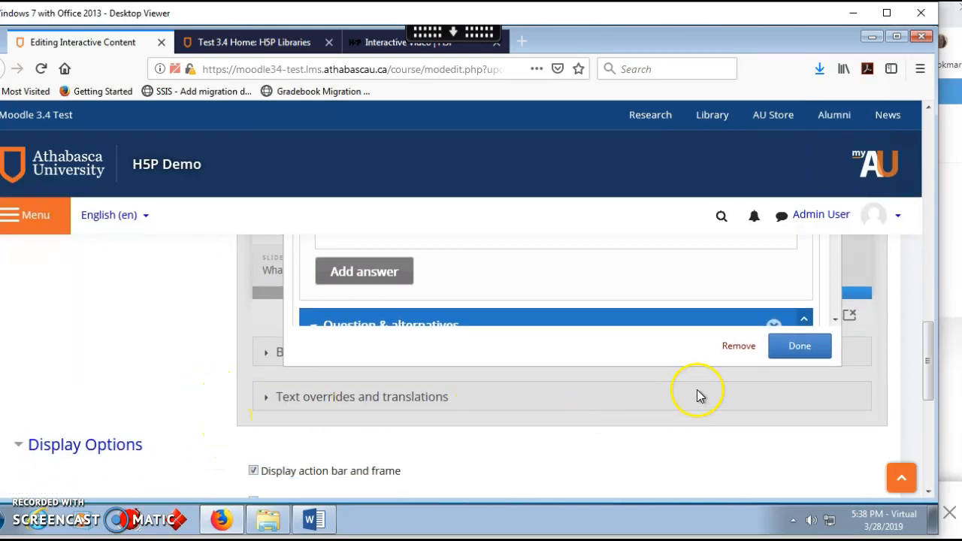
click(795, 350)
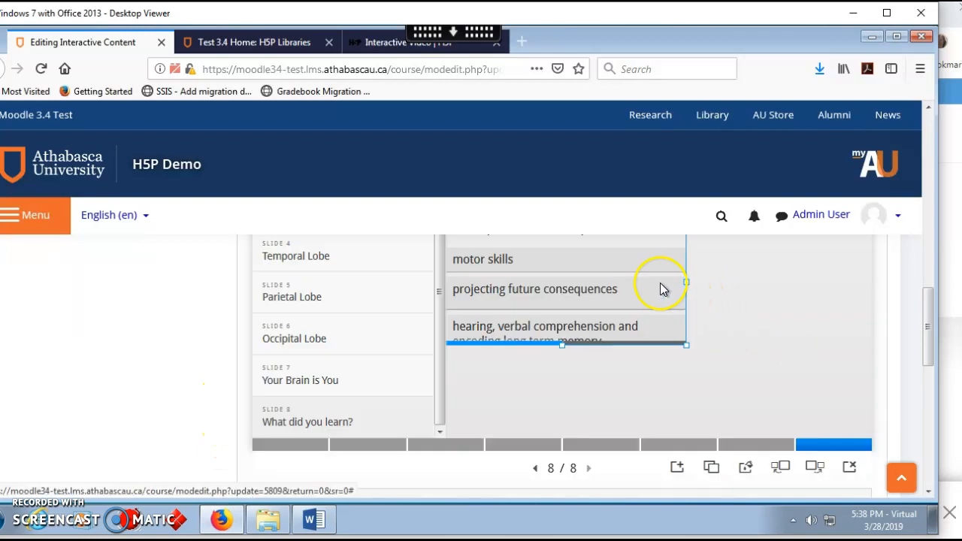
scroll(763, 309, up, 2)
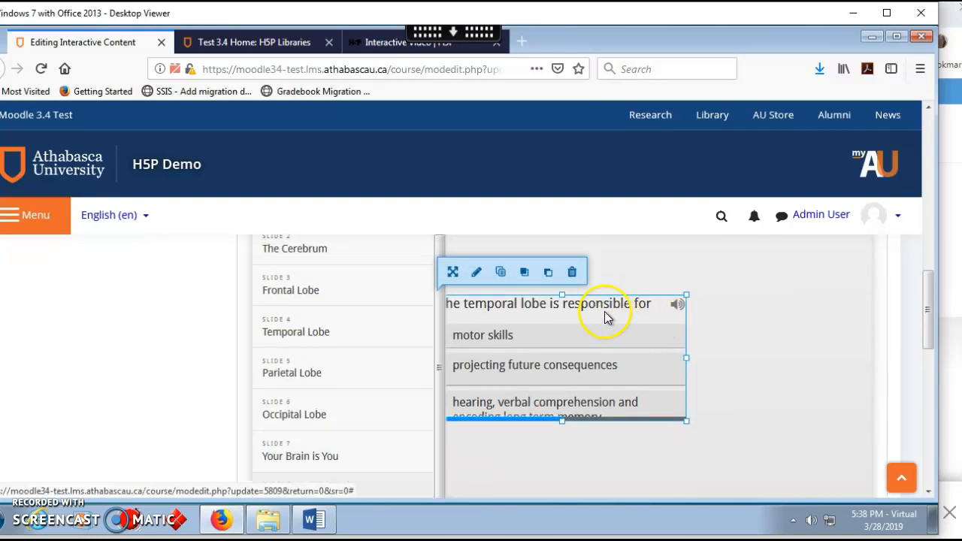
drag(641, 299, 669, 258)
drag(748, 308, 869, 297)
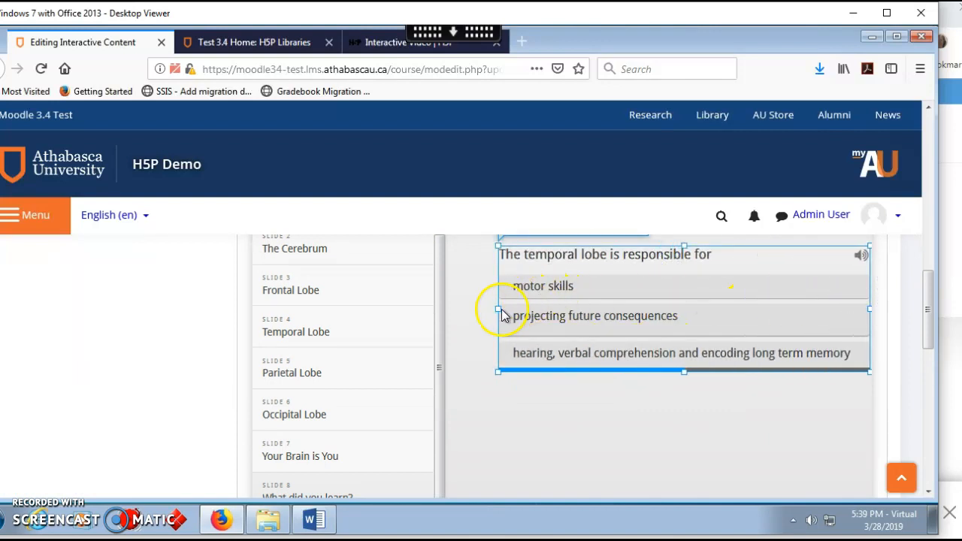
drag(496, 308, 463, 308)
click(519, 415)
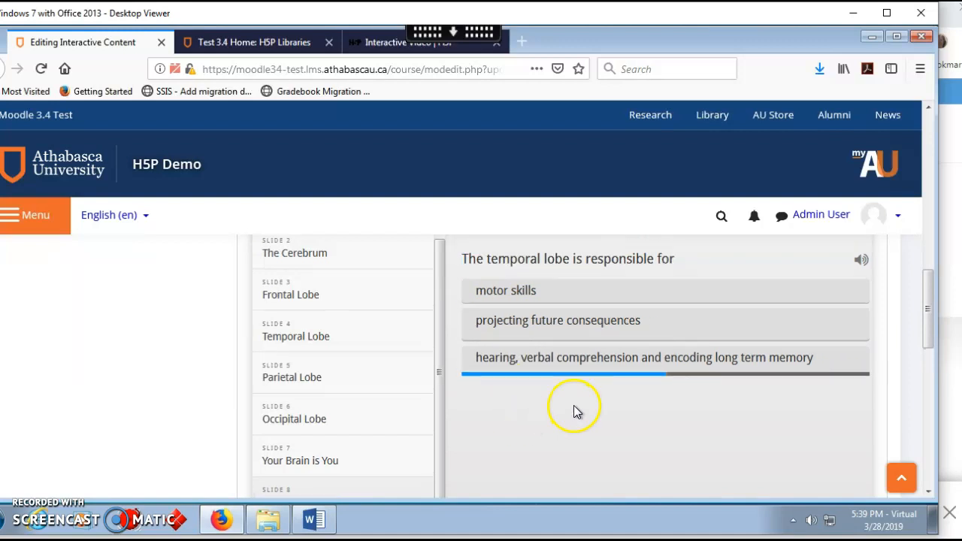
- Add a Fill in the Blanks question to the slide and review its instructions for marking blanks, alternative answers and tips
scroll(574, 406, up, 3)
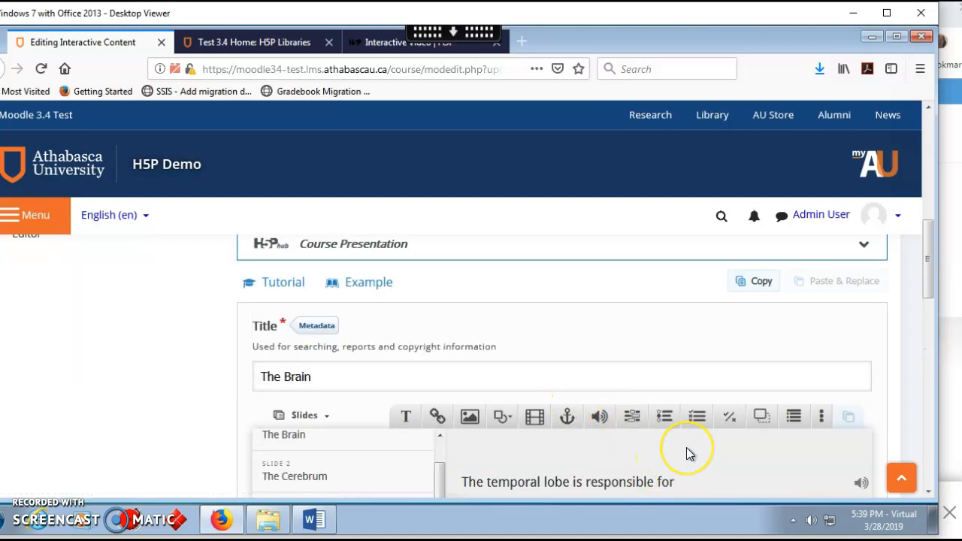
click(632, 416)
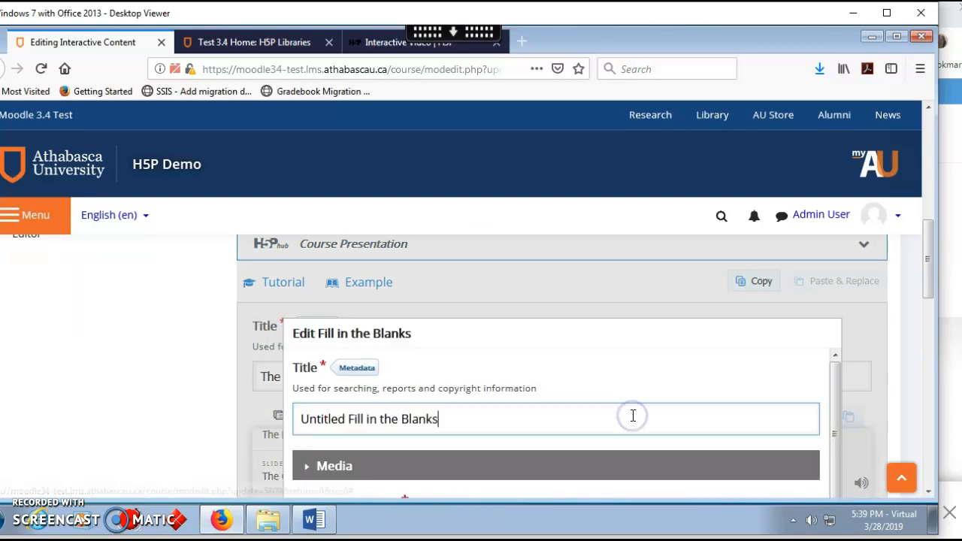
scroll(633, 415, down, 3)
scroll(635, 422, down, 2)
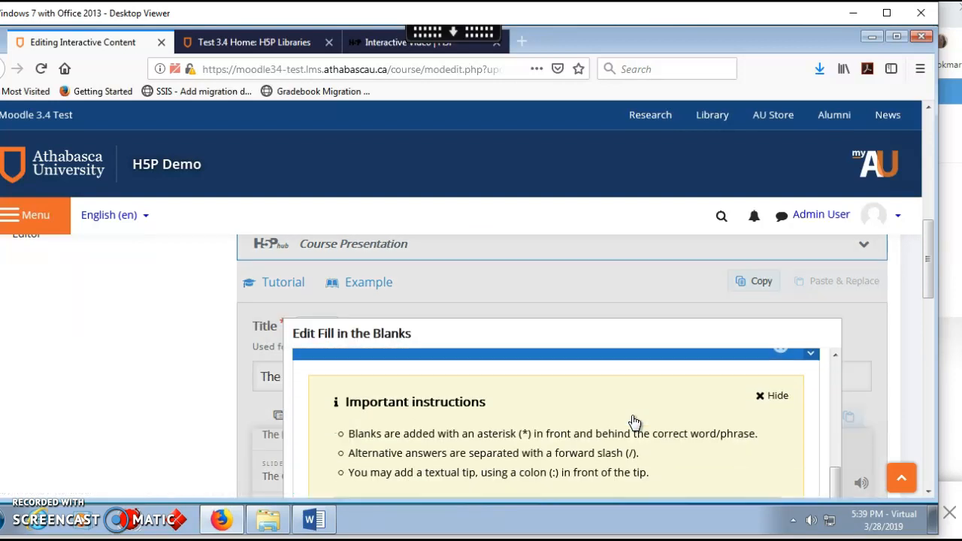
scroll(634, 423, up, 4)
scroll(634, 422, down, 2)
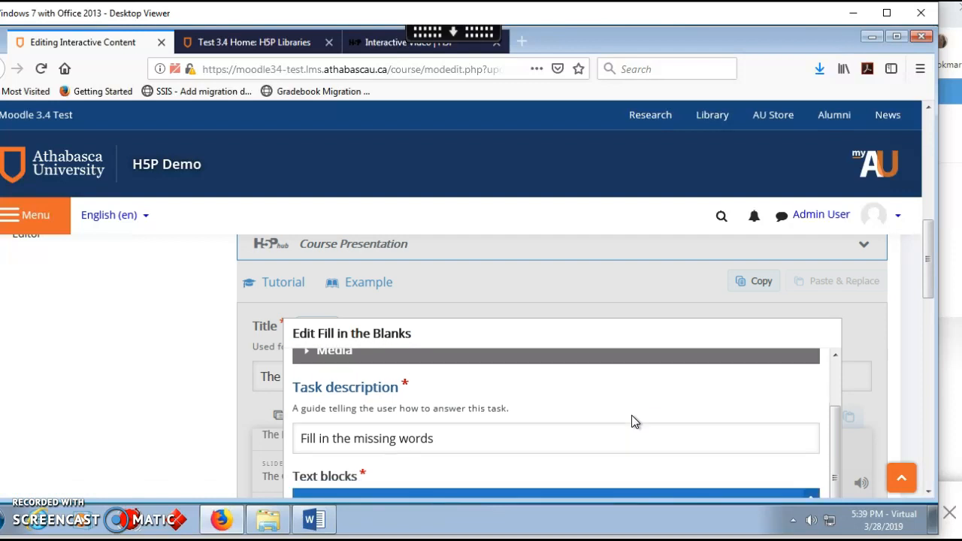
scroll(634, 422, down, 2)
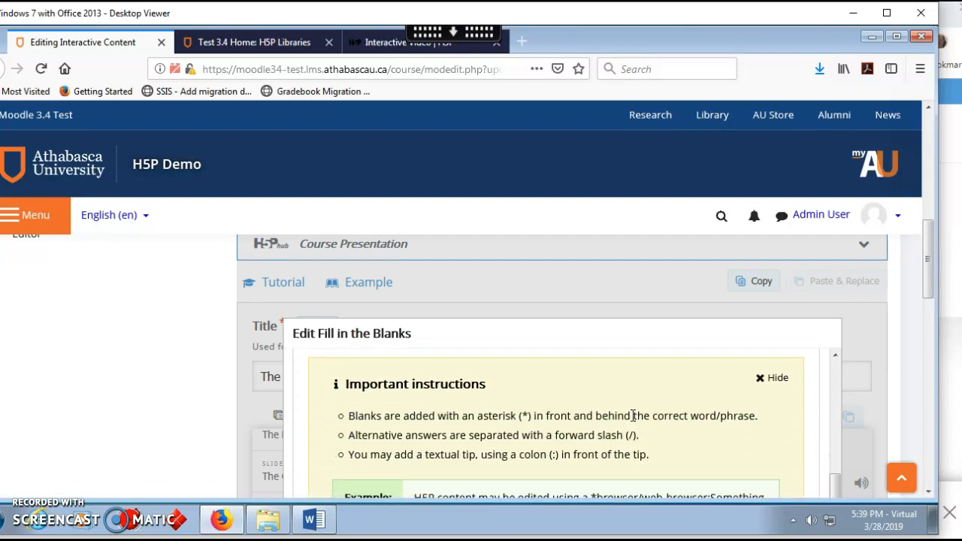
scroll(634, 416, down, 2)
scroll(632, 415, up, 2)
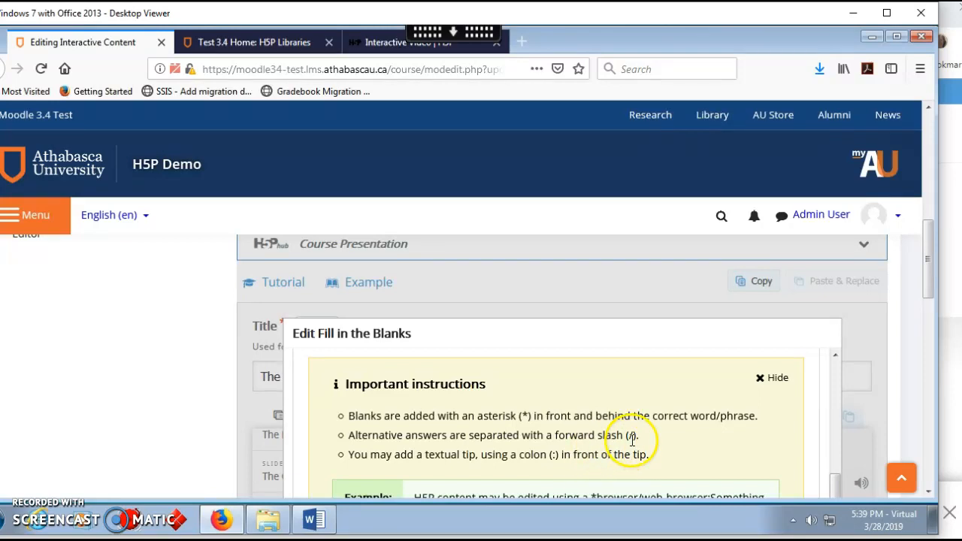
scroll(580, 455, down, 3)
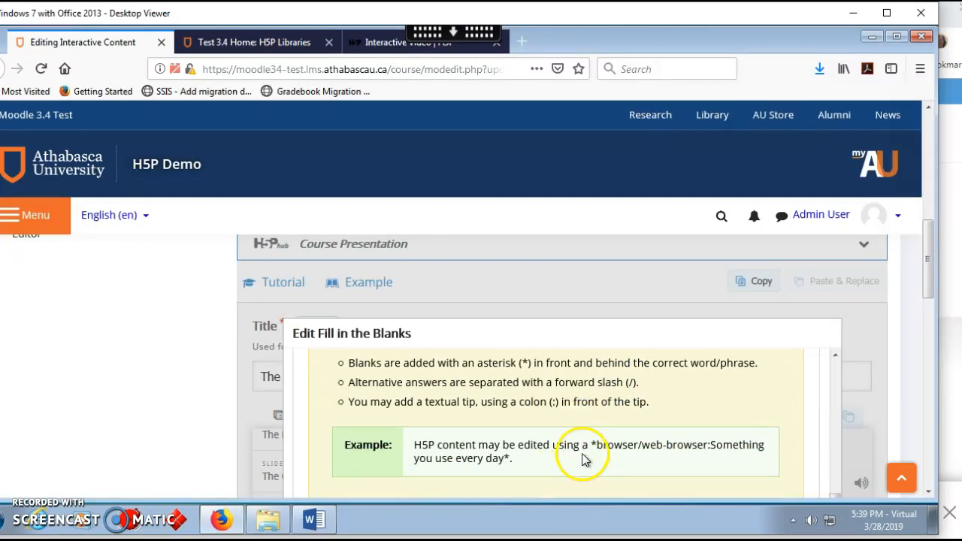
scroll(583, 455, down, 3)
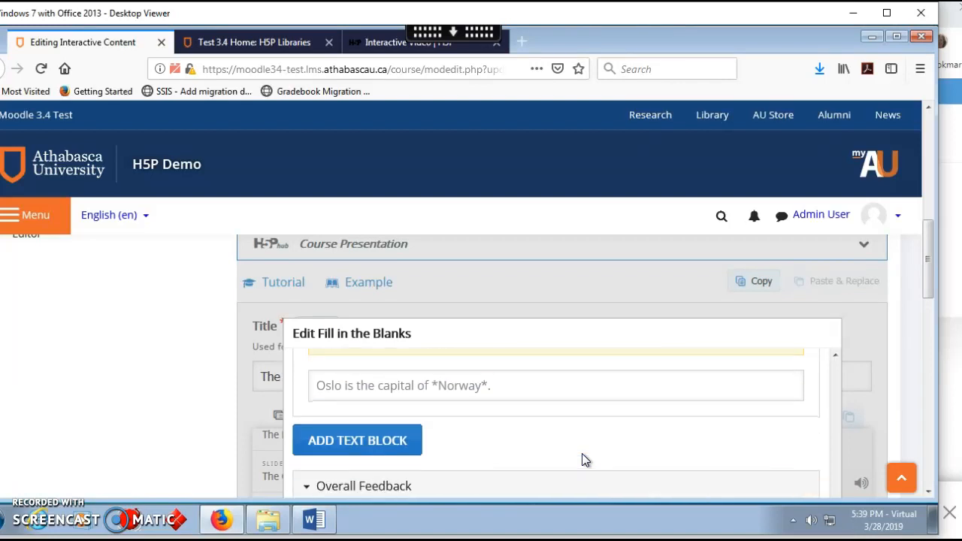
- Fill the text block with "There are *10 billion:think back to the video* neurons in the human brain." copied from the Word document
click(312, 520)
scroll(306, 360, down, 2)
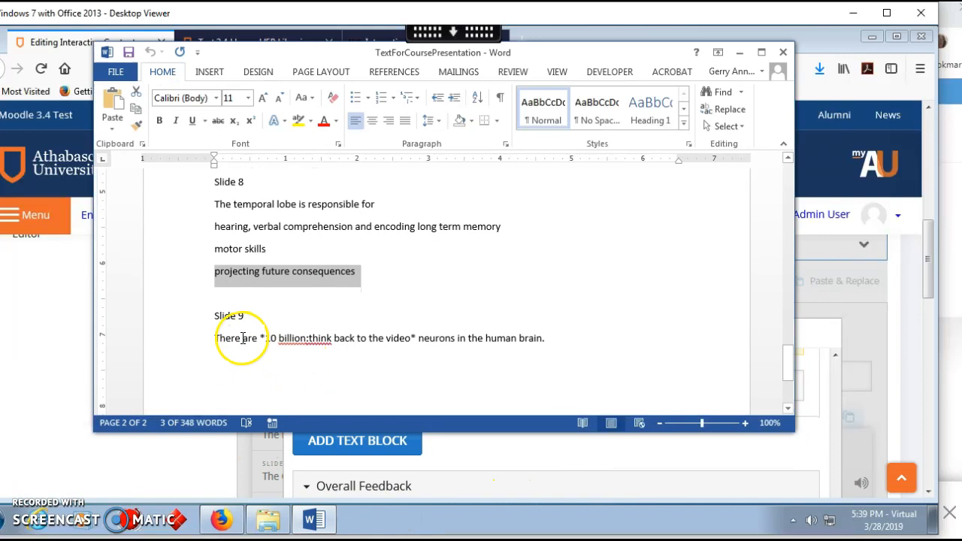
drag(217, 342, 544, 341)
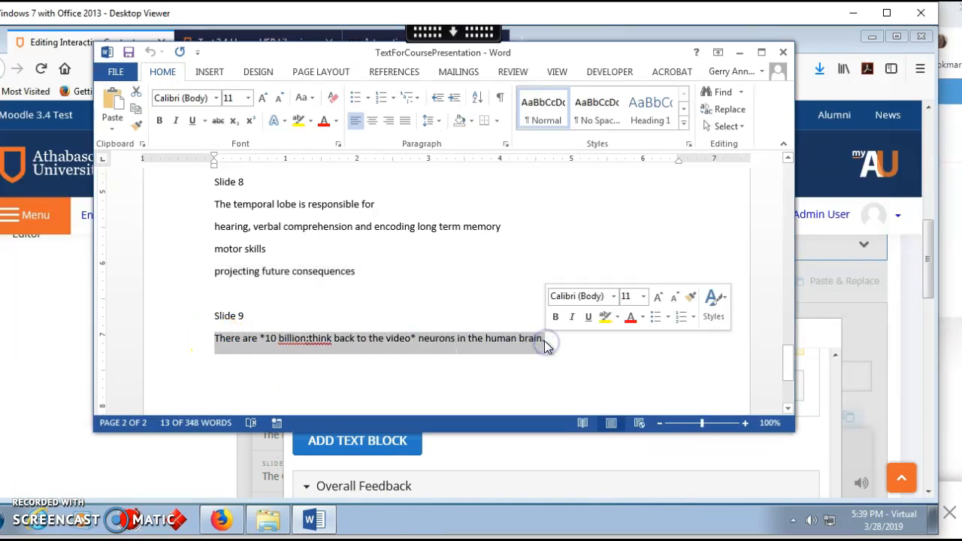
click(199, 468)
click(344, 391)
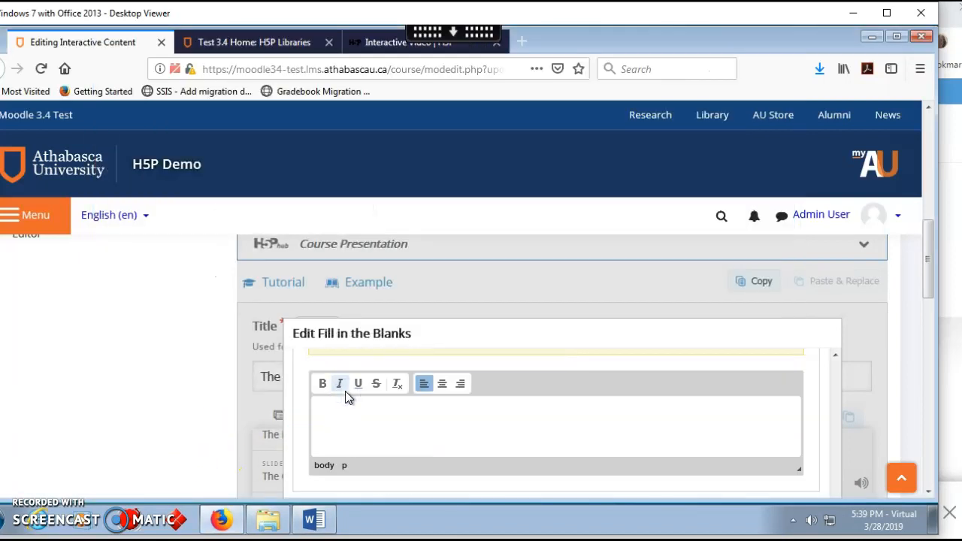
key(ctrl+v)
- Look over the question's remaining feedback and display settings and finish the Fill in the Blanks question
scroll(568, 426, down, 2)
scroll(567, 427, down, 3)
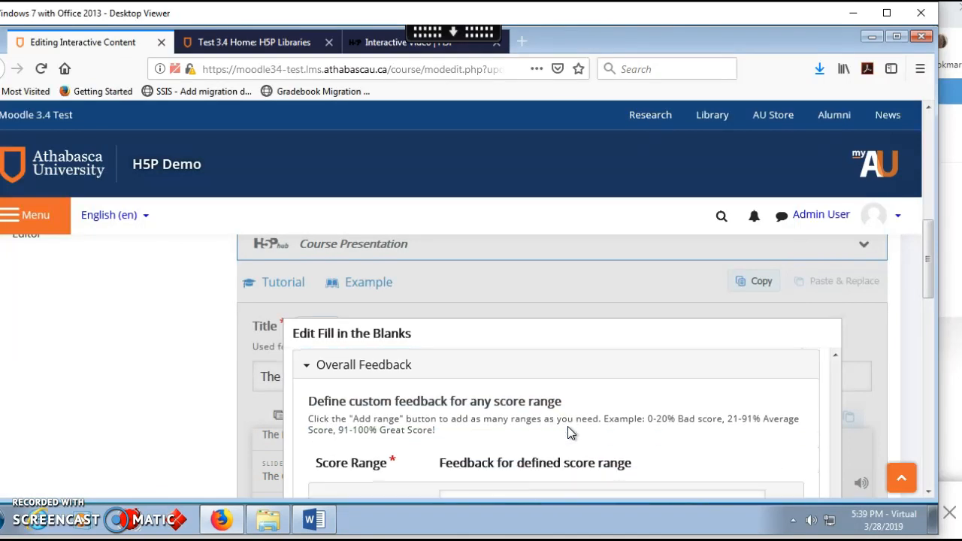
scroll(568, 432, down, 2)
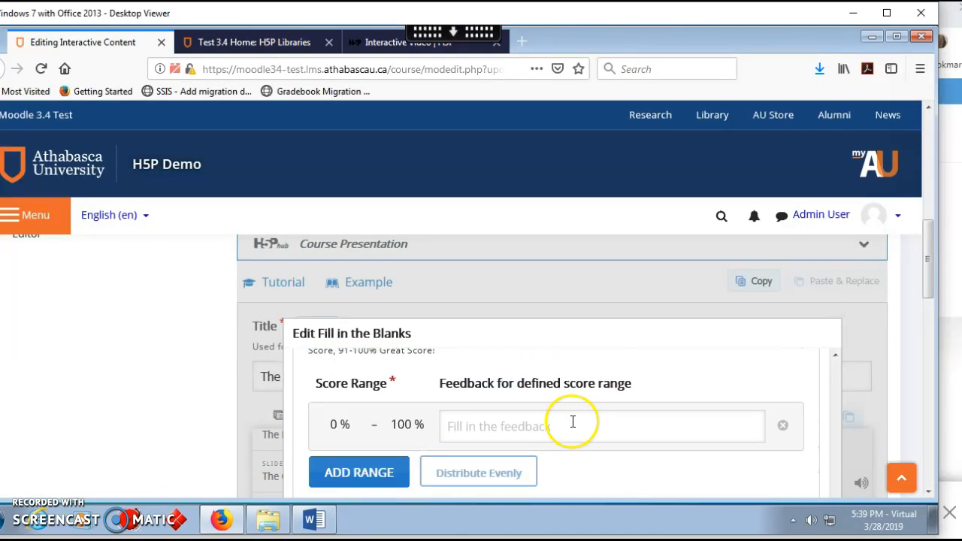
scroll(625, 427, down, 8)
scroll(625, 427, down, 3)
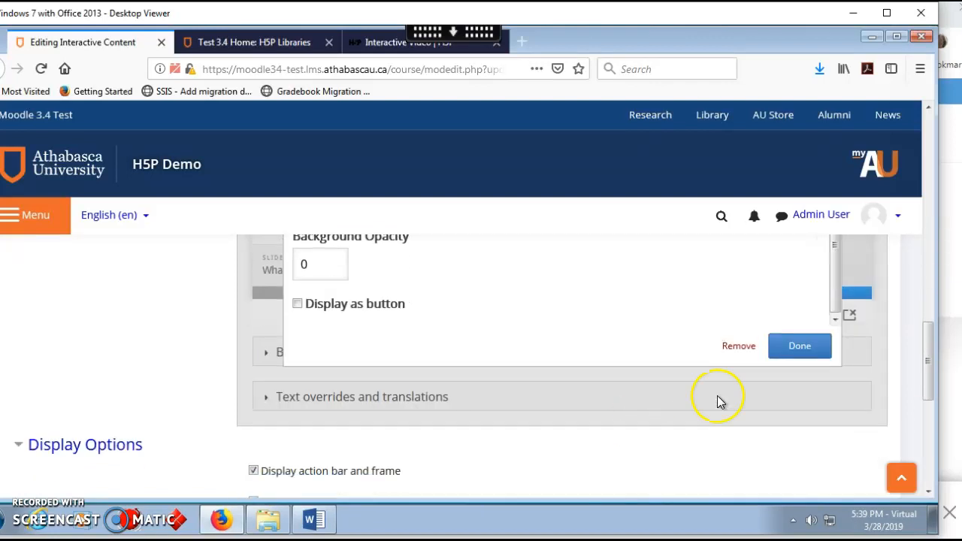
click(791, 350)
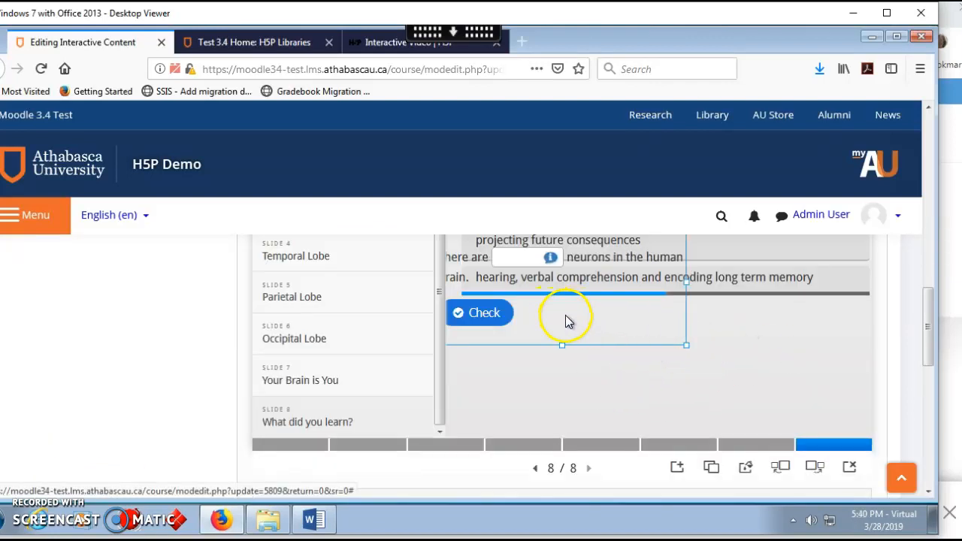
- Place the Fill in the Blanks question below the Single Choice Set, widen it to fit its sentence on one line and shorten it slightly
scroll(774, 342, up, 2)
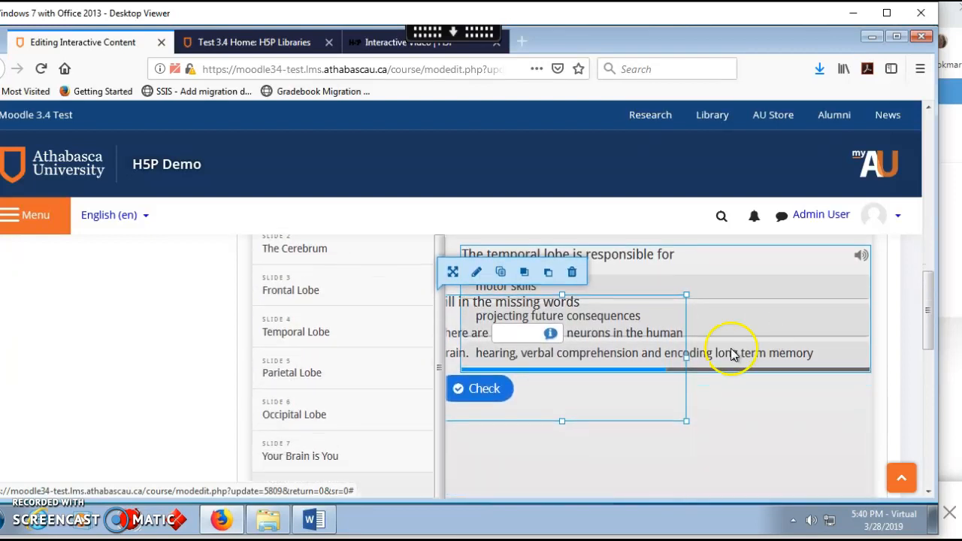
drag(563, 389, 593, 482)
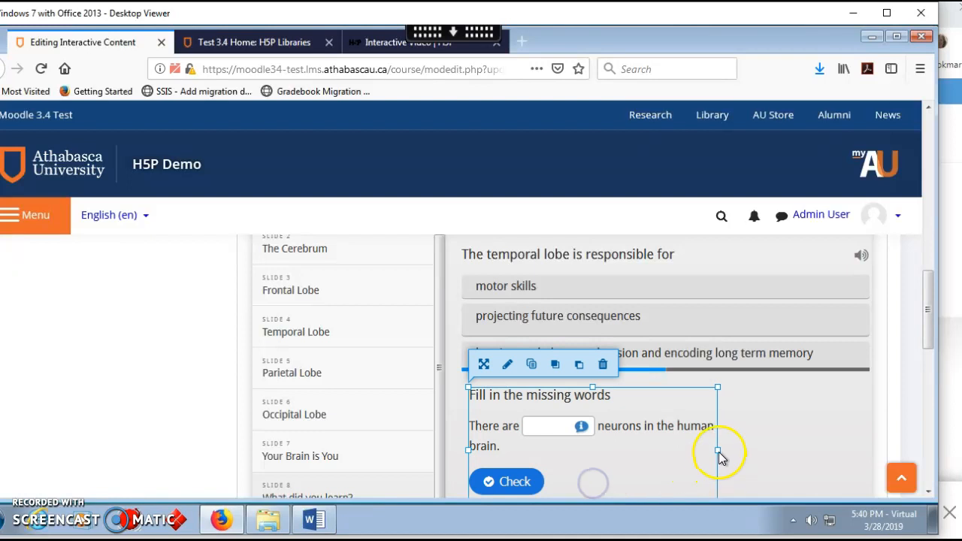
drag(719, 451, 818, 448)
scroll(853, 430, down, 3)
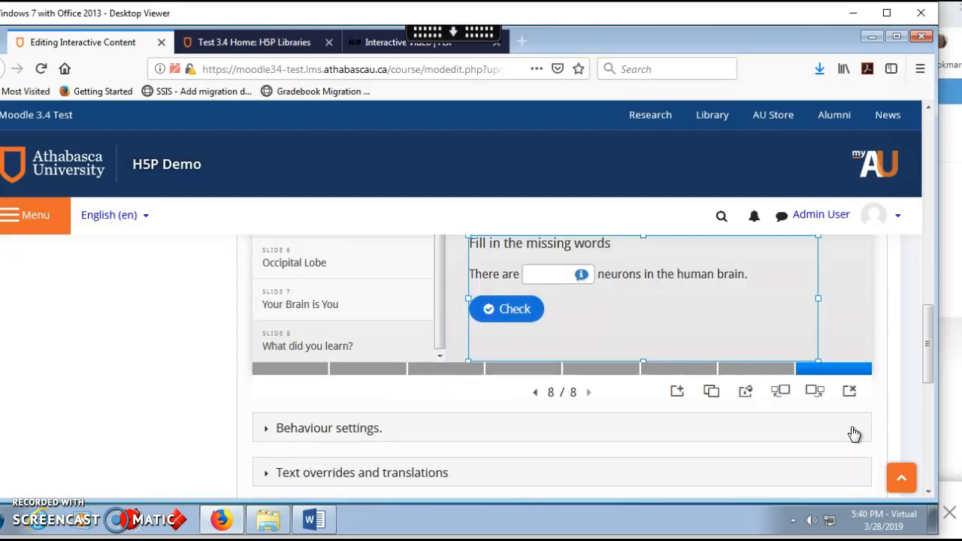
scroll(853, 434, up, 2)
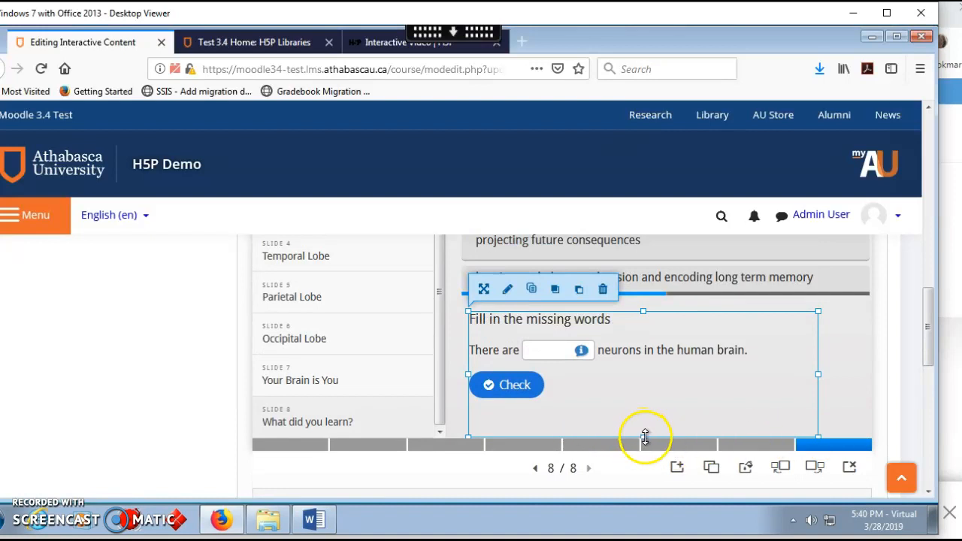
drag(645, 436, 649, 430)
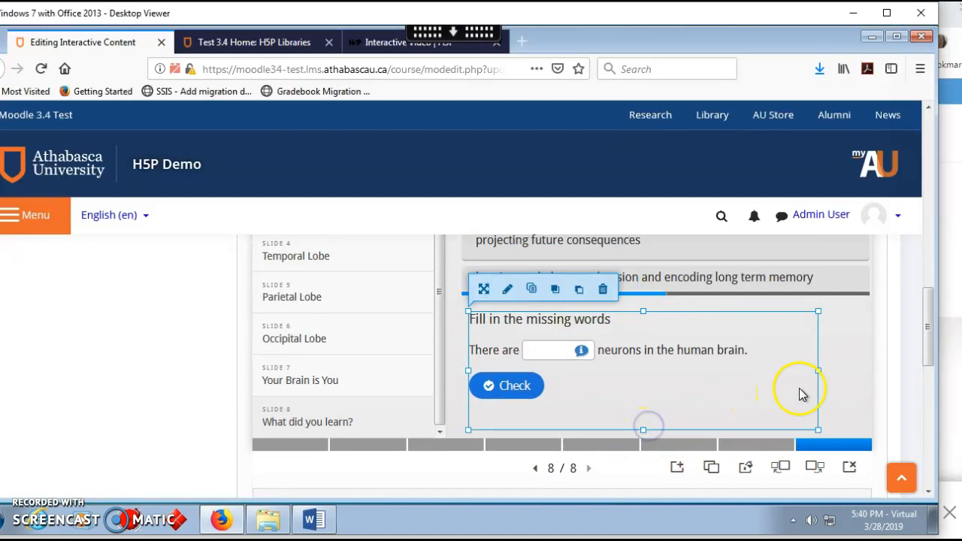
click(838, 387)
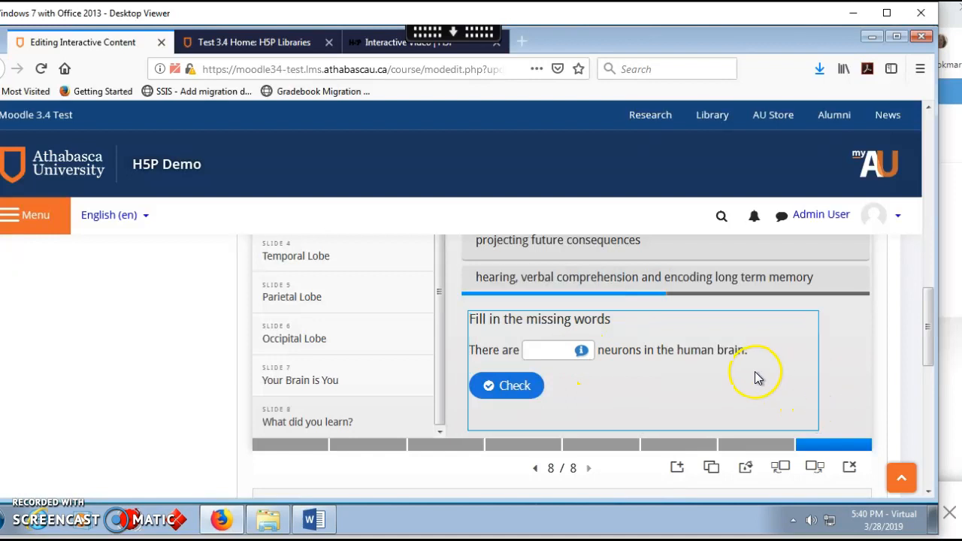
scroll(733, 382, down, 2)
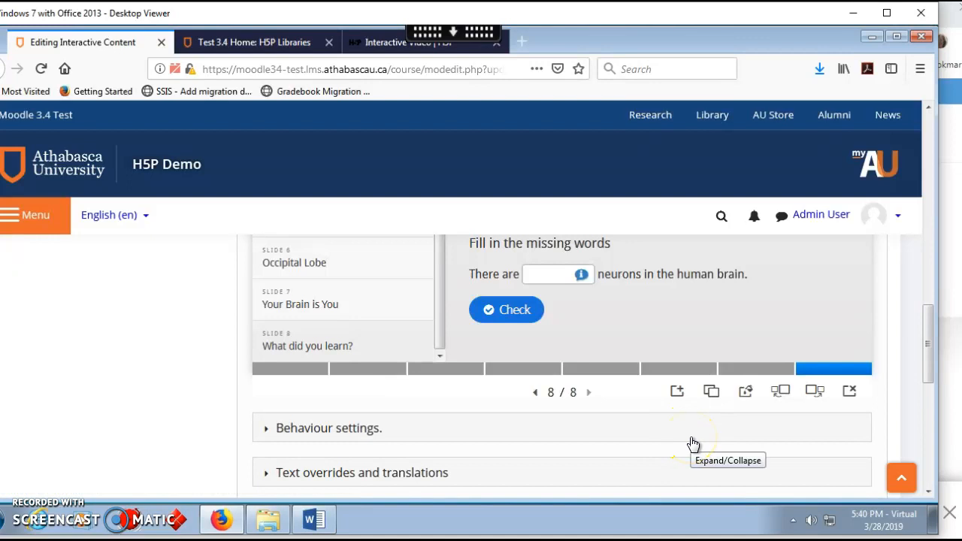
scroll(693, 443, up, 4)
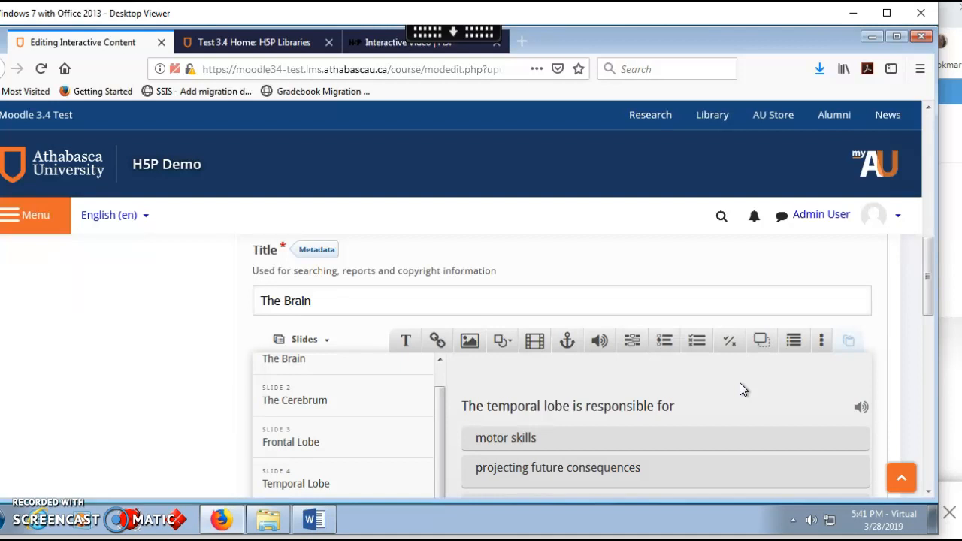
click(723, 399)
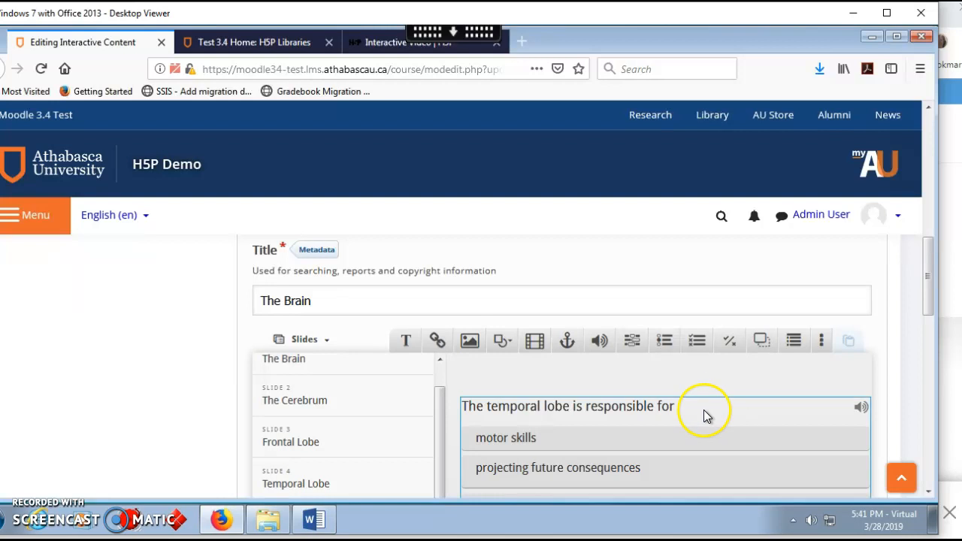
scroll(397, 429, down, 1)
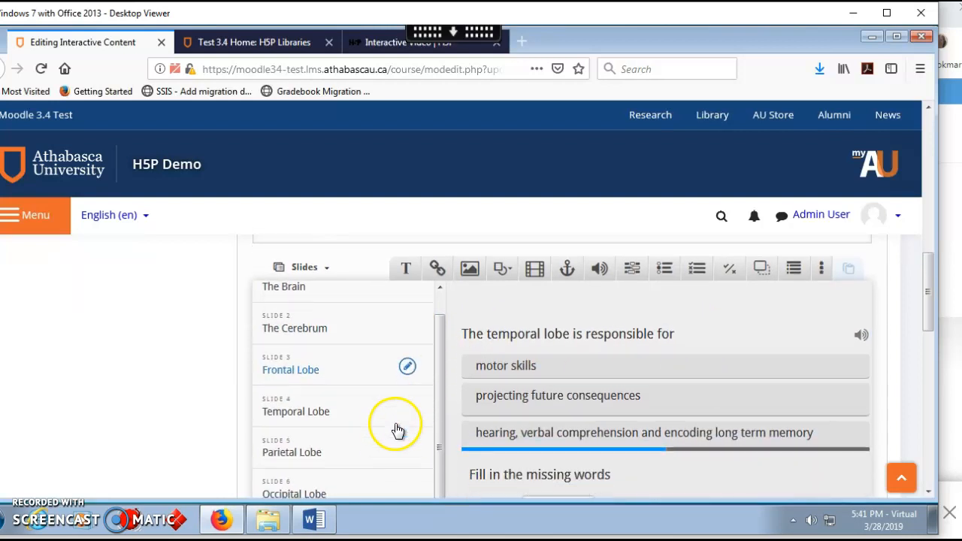
scroll(395, 433, down, 2)
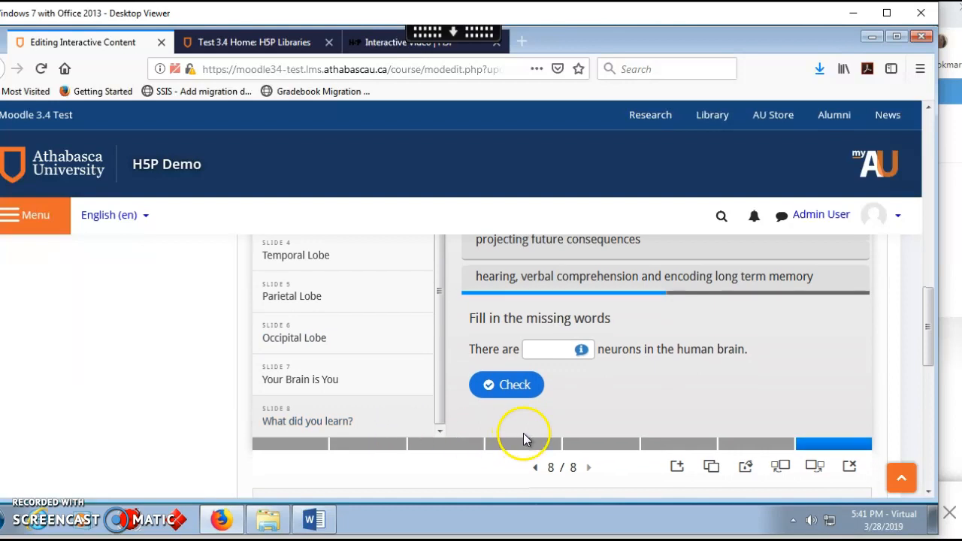
- Save the Course Presentation activity and display it
scroll(524, 441, down, 2)
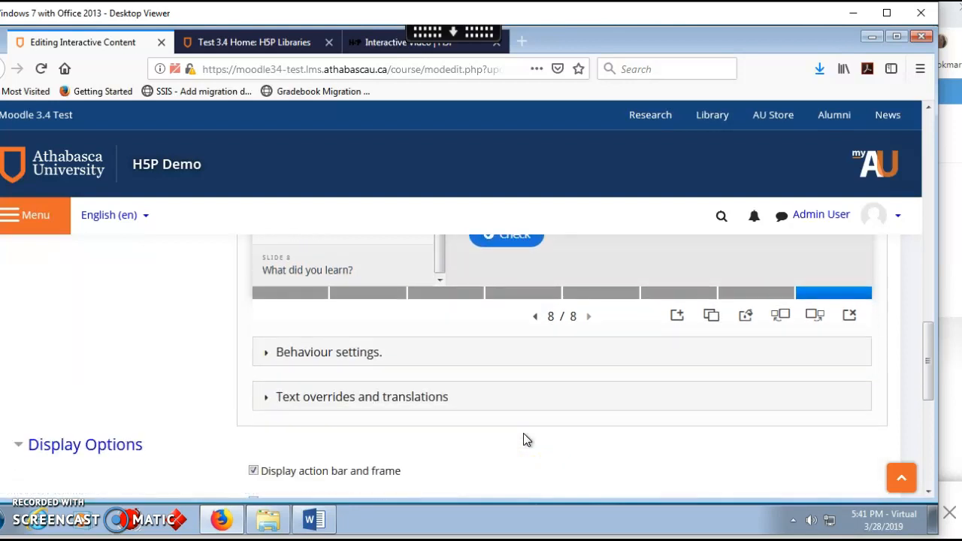
scroll(526, 440, down, 2)
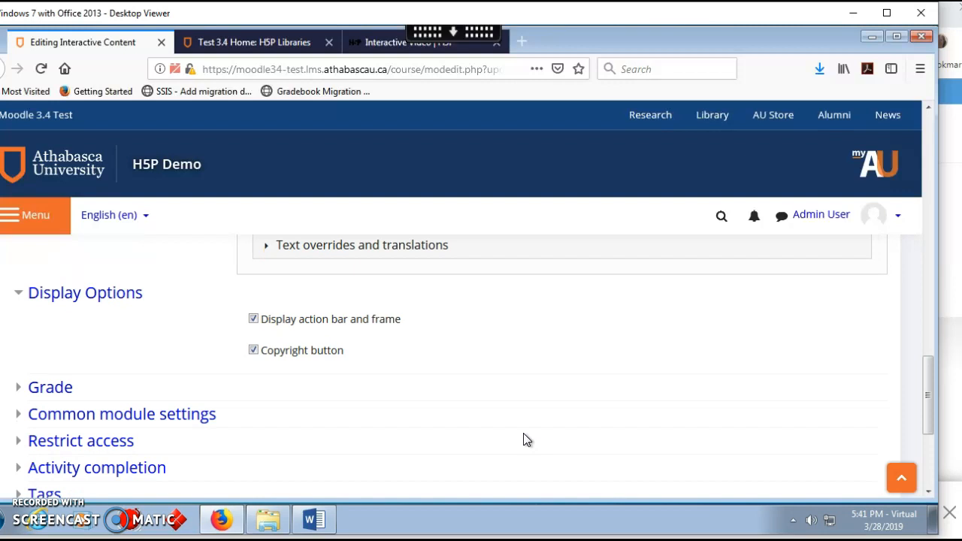
scroll(629, 350, down, 3)
click(449, 308)
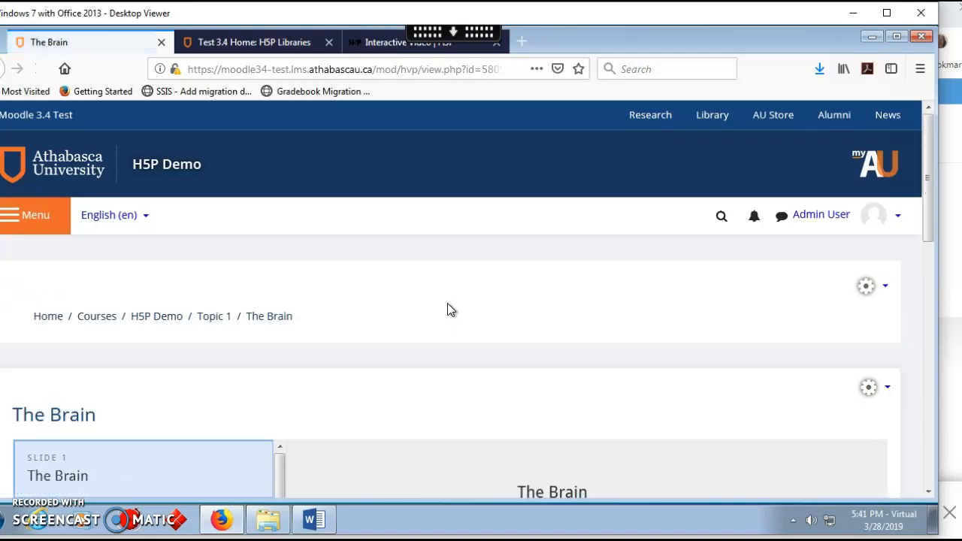
- Examine the displayed presentation's first slide, its slide list and its progress bar
scroll(446, 309, down, 2)
scroll(444, 312, down, 1)
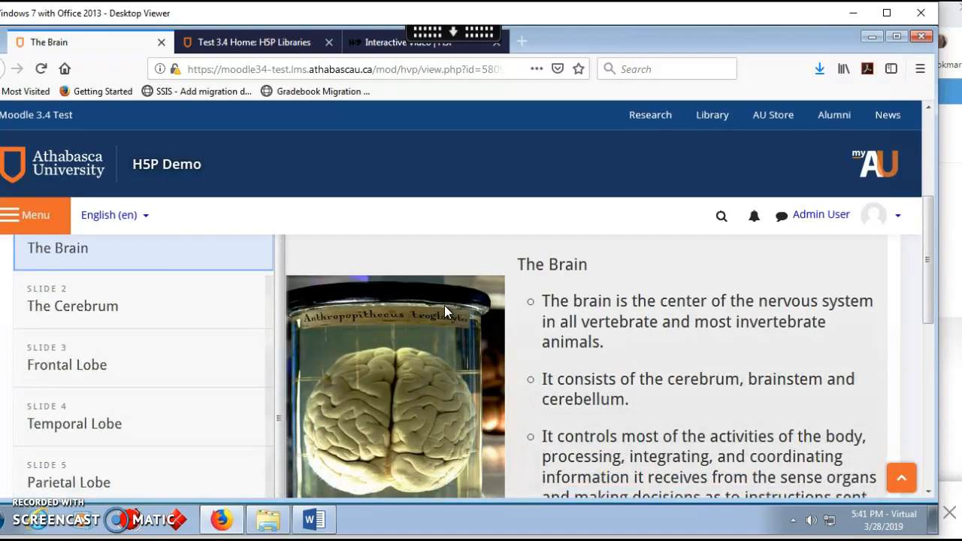
scroll(532, 305, down, 2)
scroll(531, 307, down, 3)
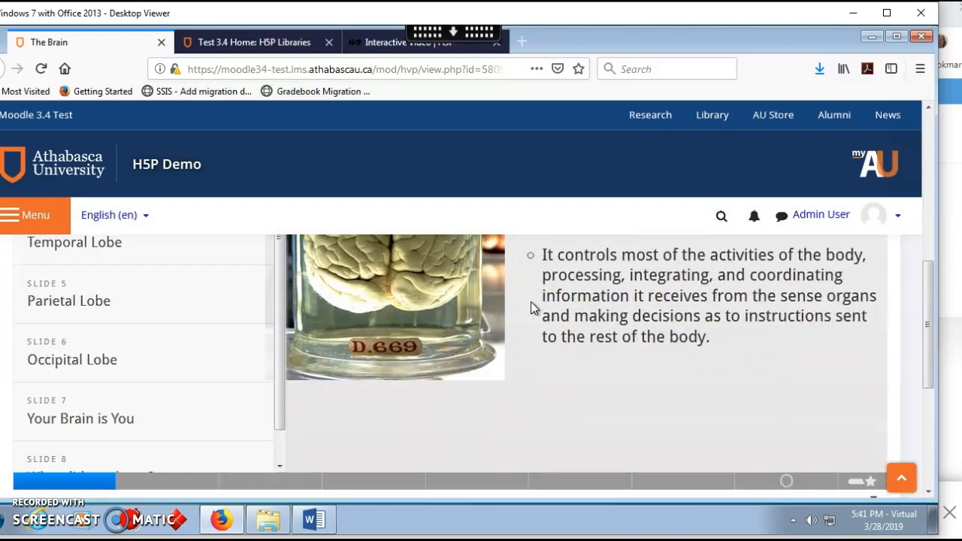
scroll(531, 307, up, 2)
scroll(531, 308, up, 5)
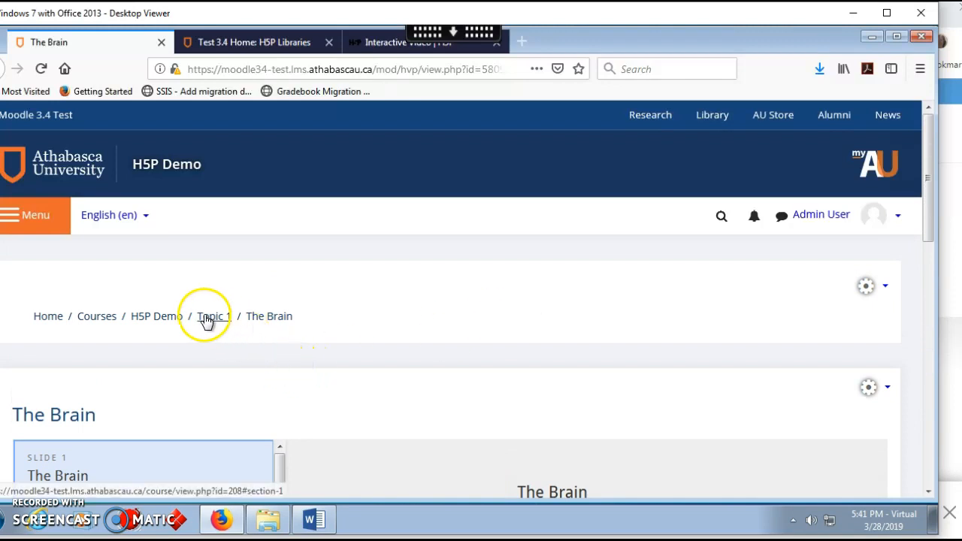
- Return to the H5P Demo course page and locate The Brain activity under Topic 1
click(166, 324)
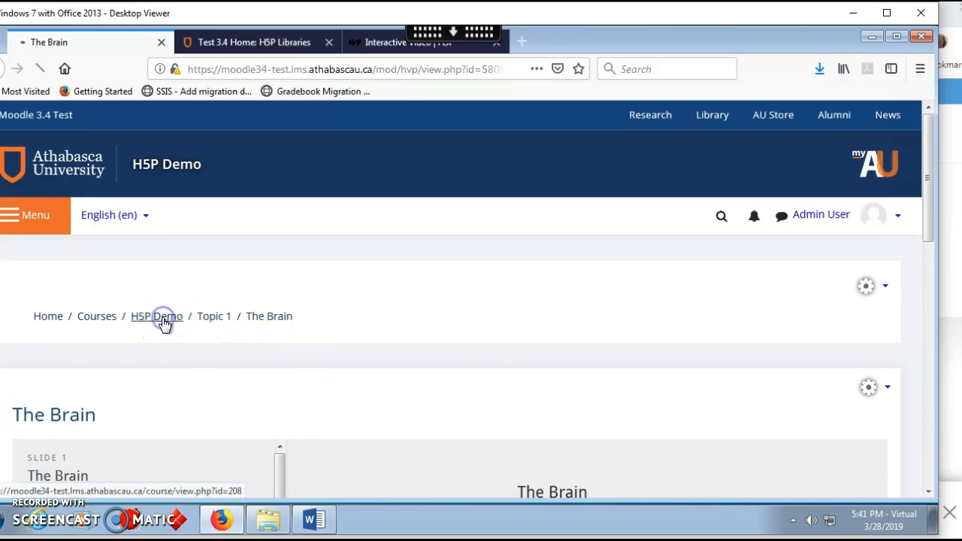
scroll(374, 348, down, 3)
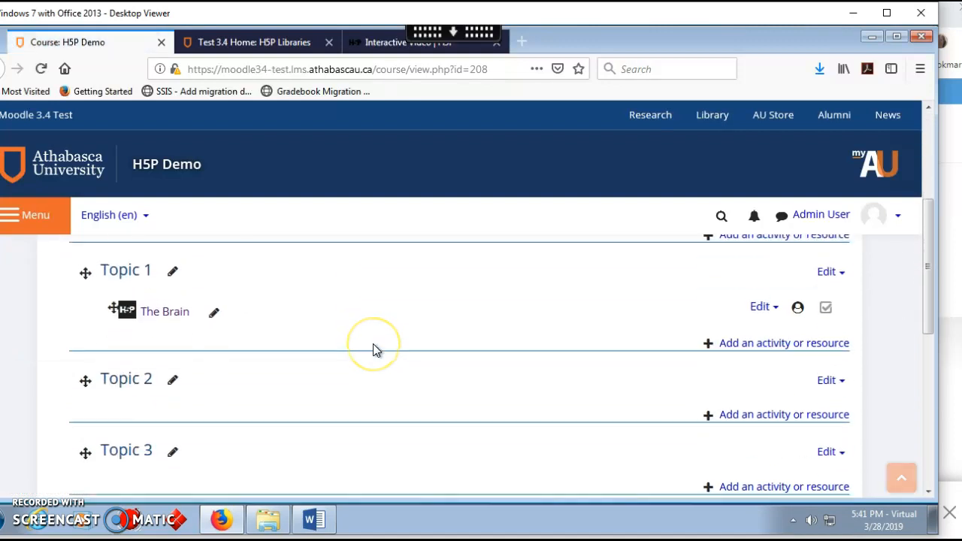
scroll(380, 344, up, 2)
scroll(381, 344, down, 1)
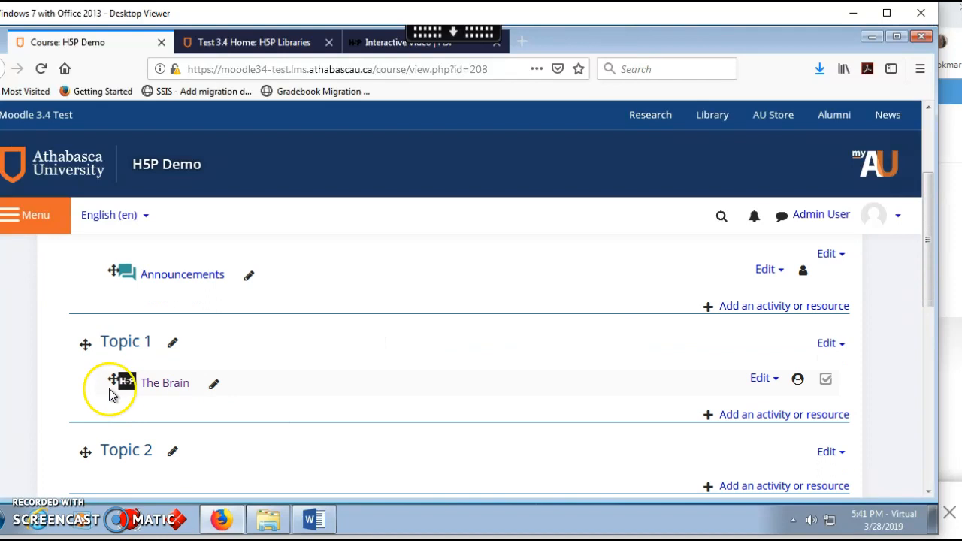
- Open The Brain activity from Topic 1 and view its first slide
click(167, 386)
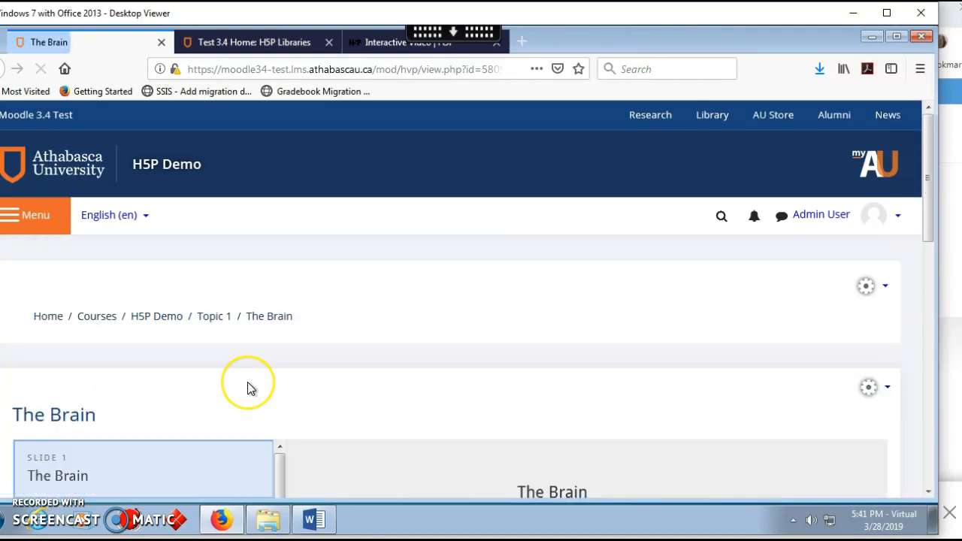
scroll(367, 370, down, 5)
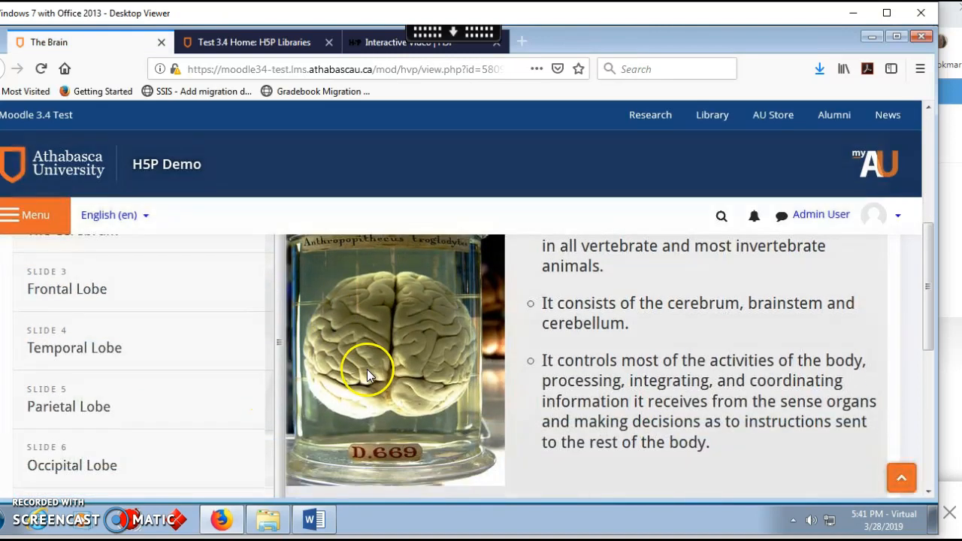
scroll(371, 364, up, 1)
scroll(371, 364, up, 3)
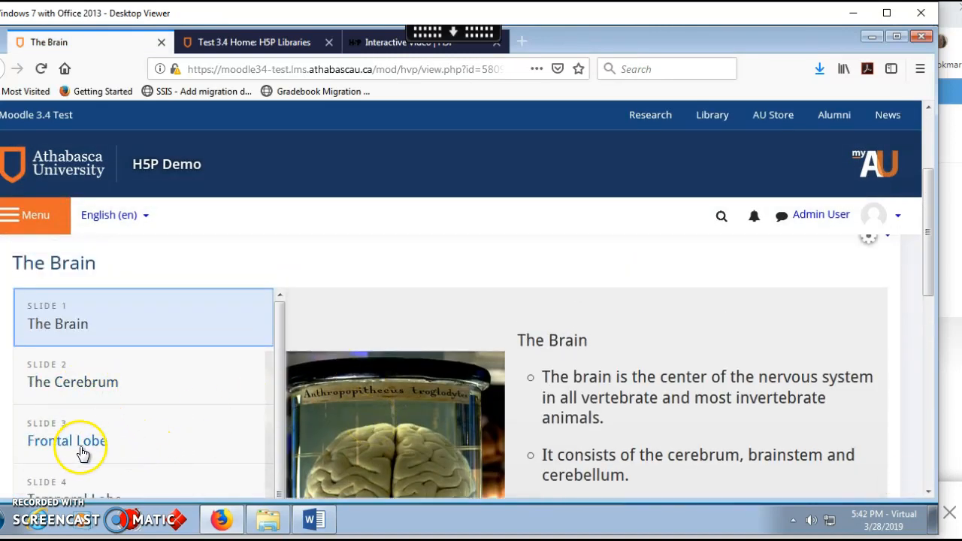
- View slides 2 to 6 in order: The Cerebrum, Frontal Lobe, Temporal Lobe, Parietal Lobe and Occipital Lobe
click(78, 383)
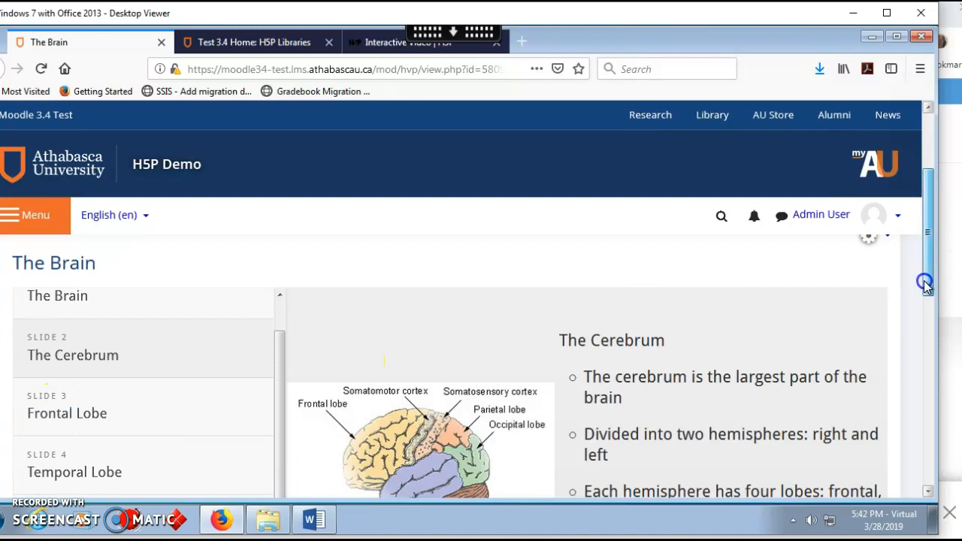
scroll(926, 299, down, 2)
drag(926, 299, 928, 313)
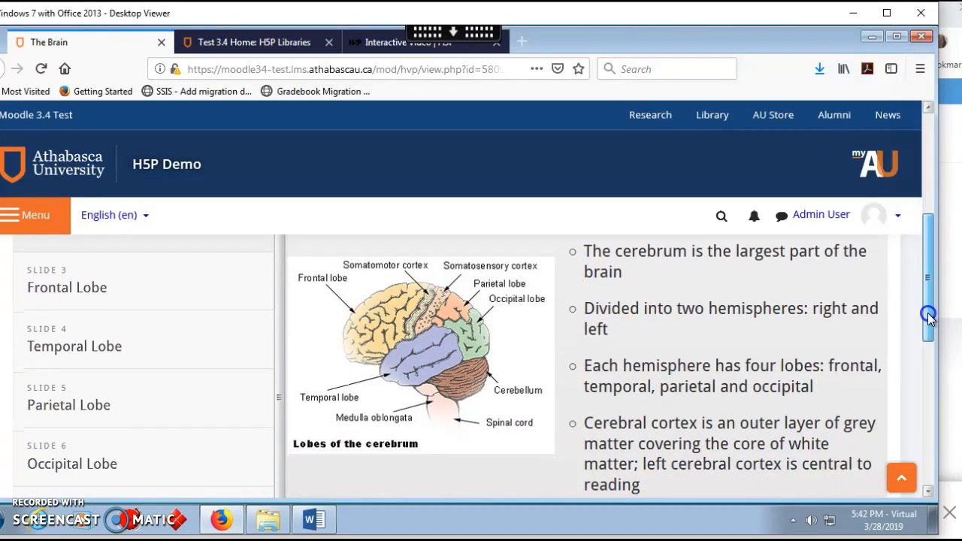
click(82, 292)
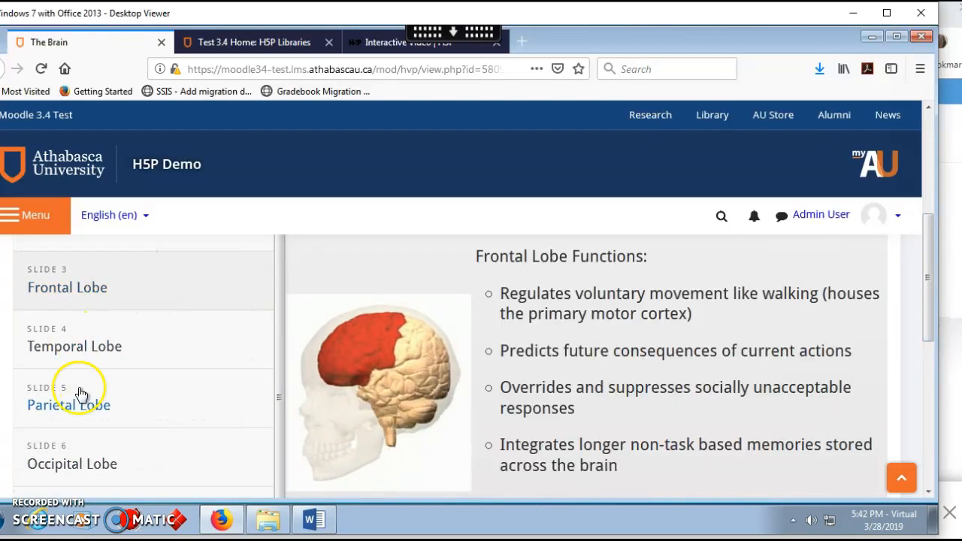
click(87, 348)
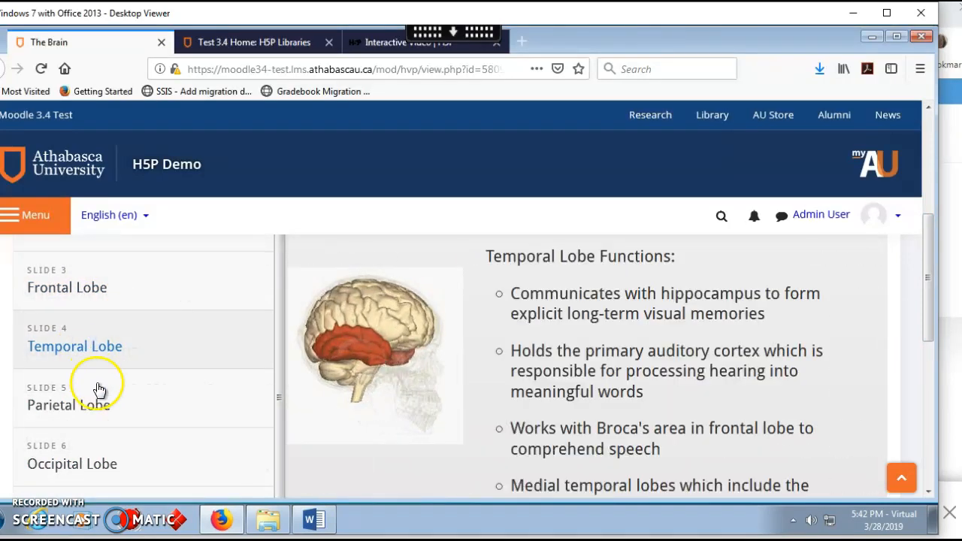
click(89, 406)
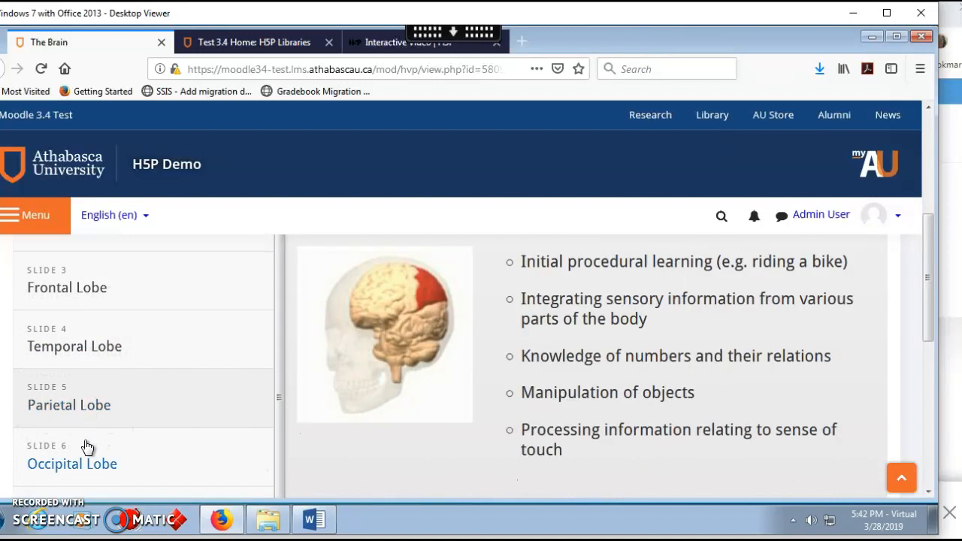
click(80, 473)
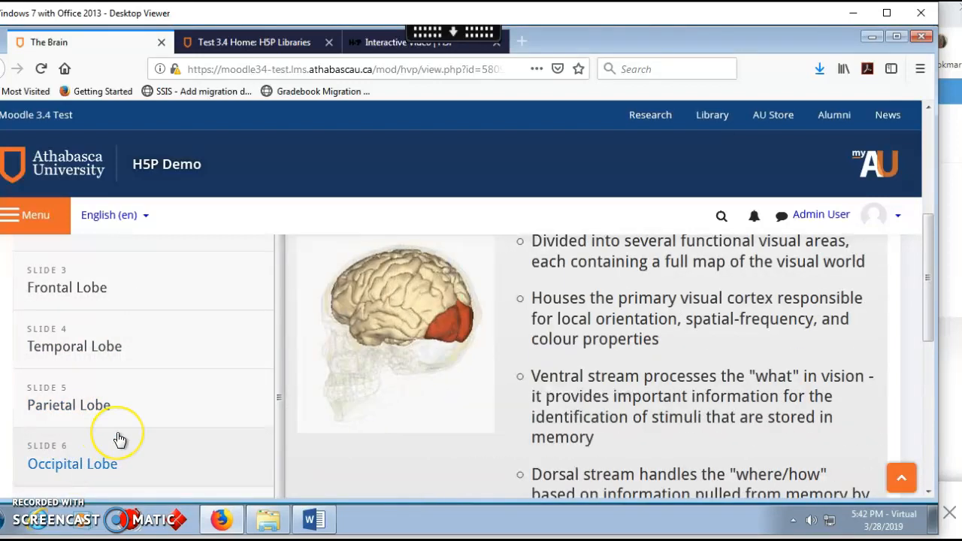
scroll(118, 441, down, 3)
scroll(113, 440, up, 2)
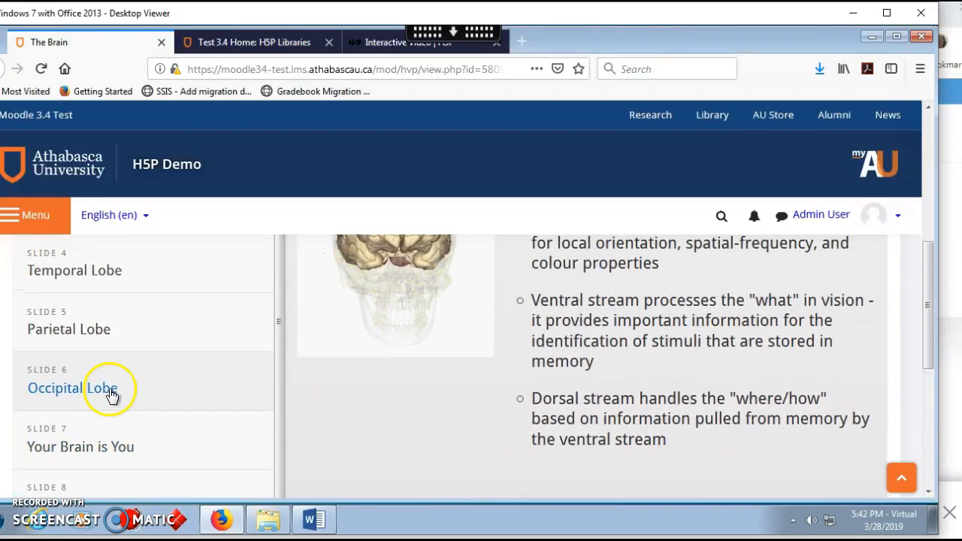
- Display the "Your Brain is You" slide, play its embedded video for a few seconds and pause it
click(102, 455)
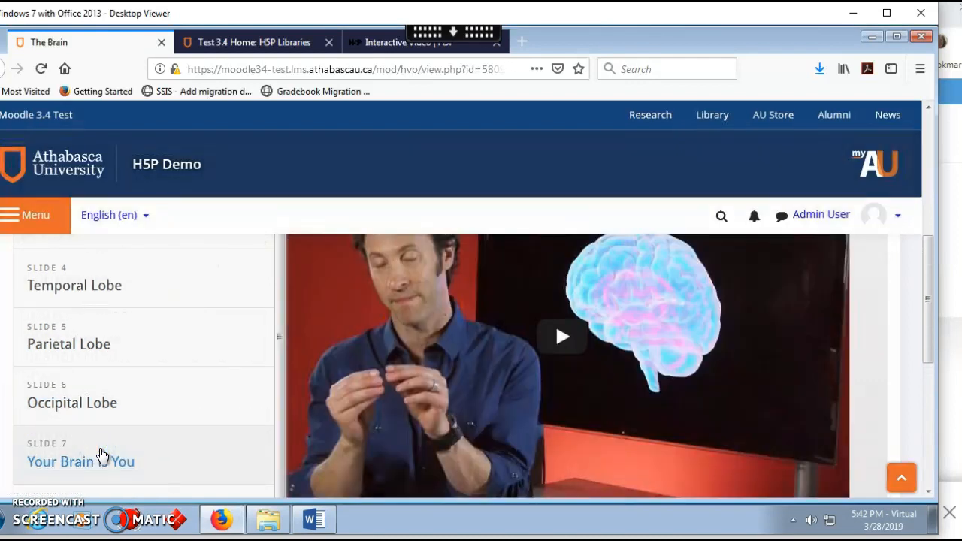
click(562, 337)
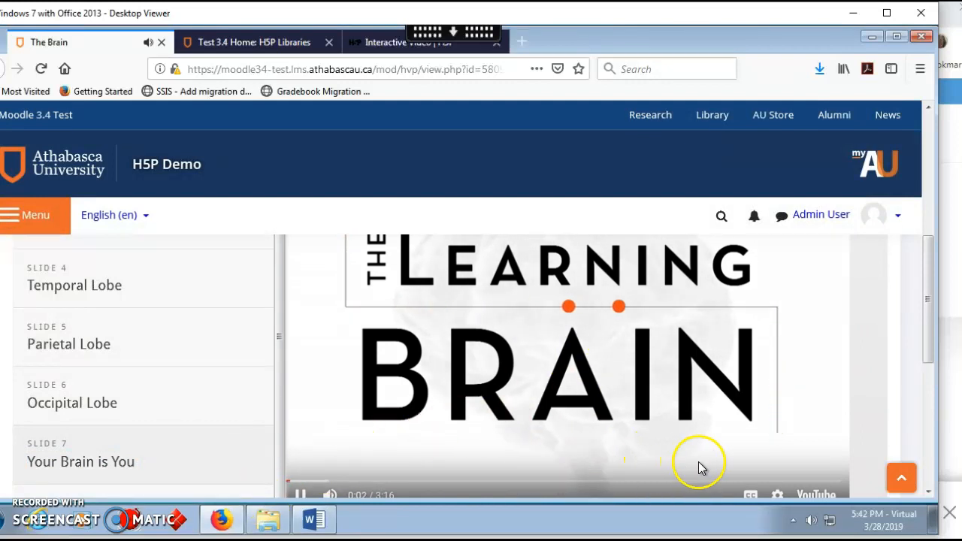
scroll(398, 452, down, 2)
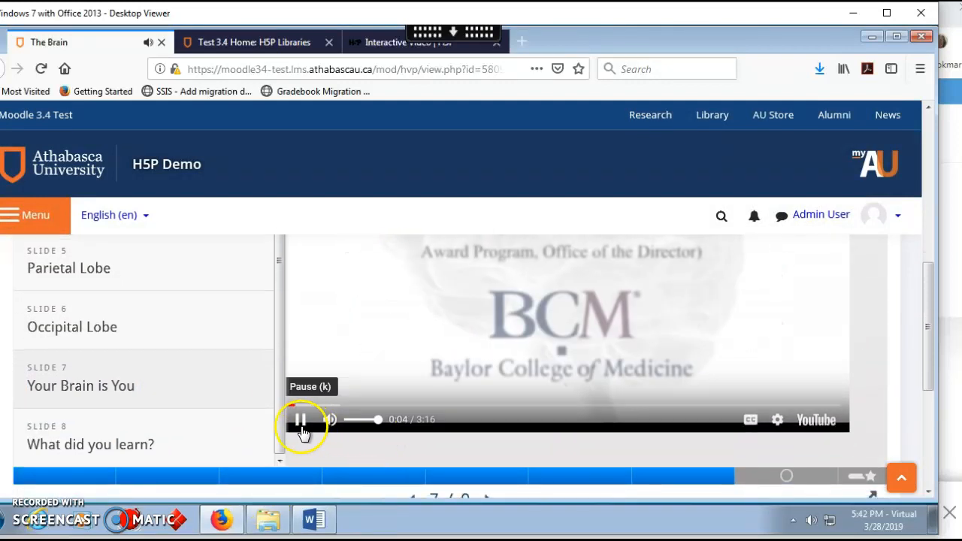
click(301, 425)
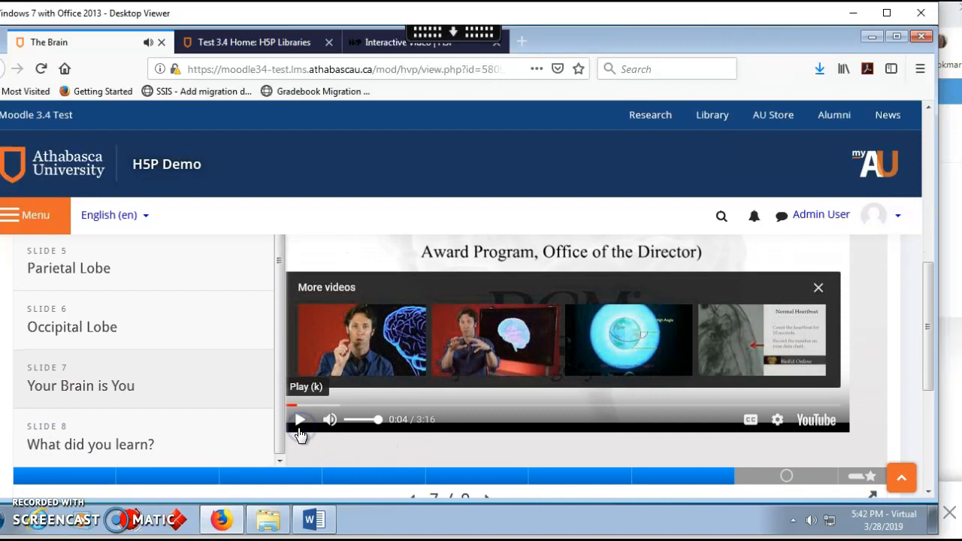
- Display the "What did you learn?" slide and answer the temporal lobe question with "projecting future consequences"
click(91, 448)
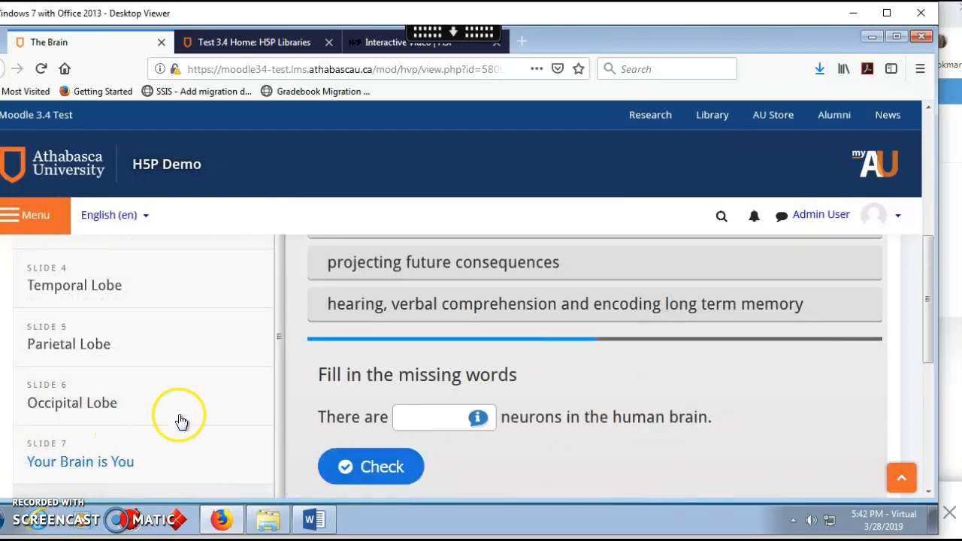
scroll(511, 370, up, 3)
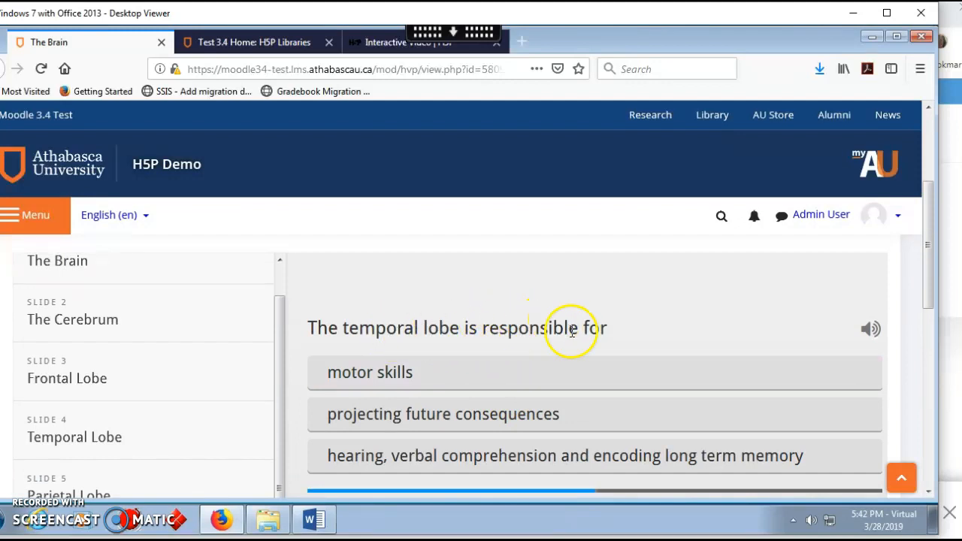
click(399, 423)
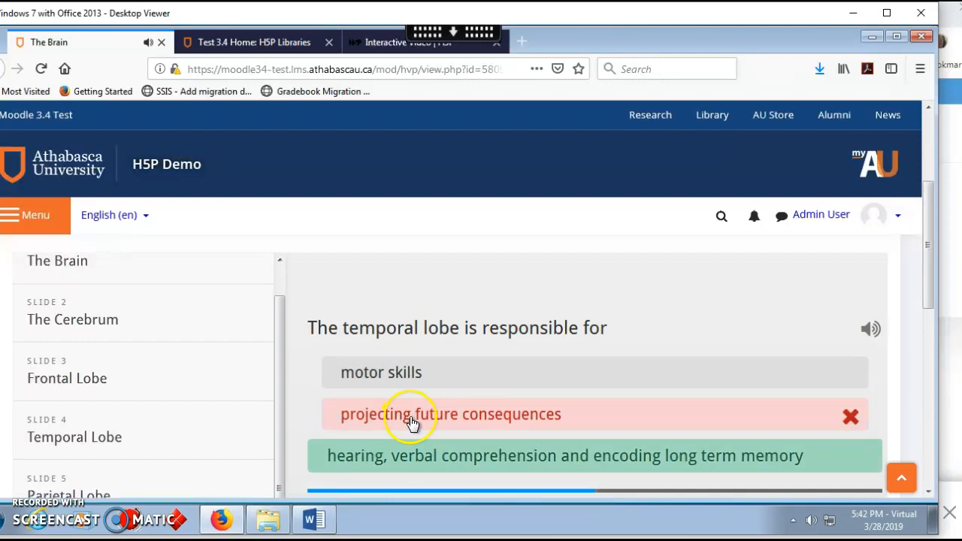
click(438, 461)
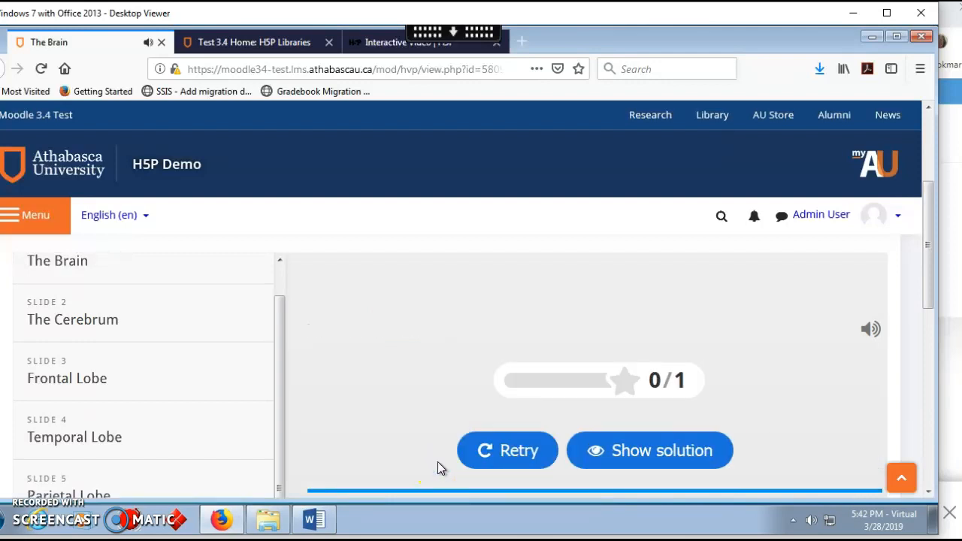
- Retry the temporal lobe question and answer it with "hearing, verbal comprehension and encoding long term memory"
click(494, 470)
click(518, 451)
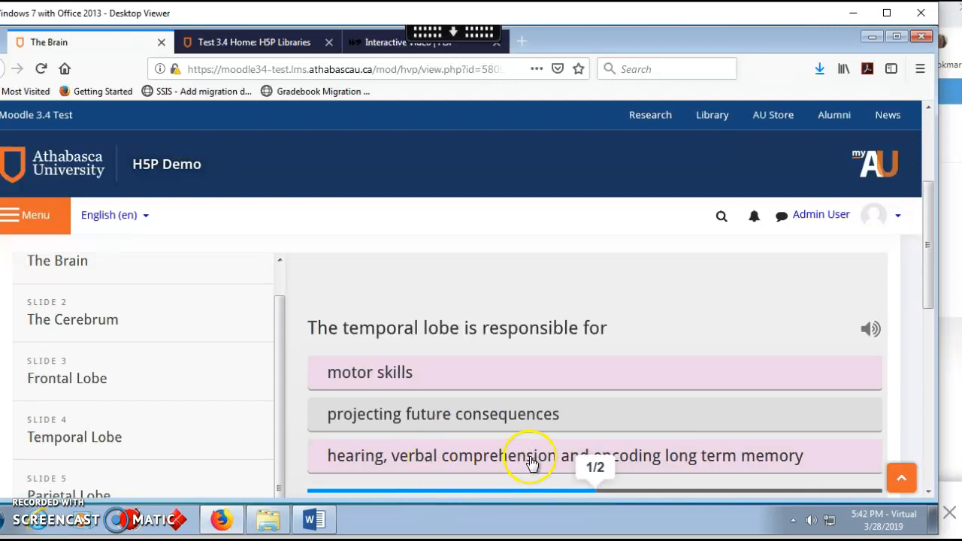
click(458, 460)
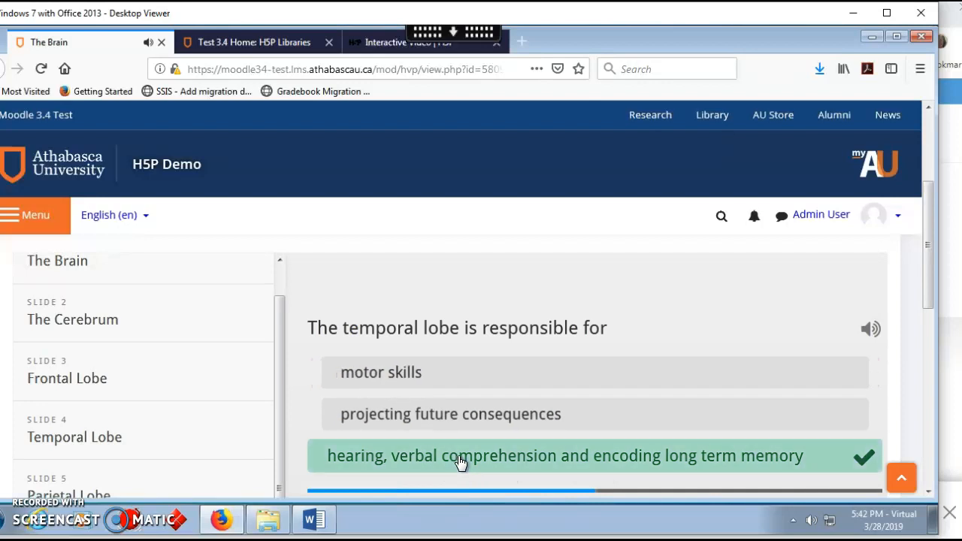
- Fill the missing-words blank with "10 billion", show its hint and check the answer
scroll(526, 429, down, 3)
scroll(528, 422, down, 1)
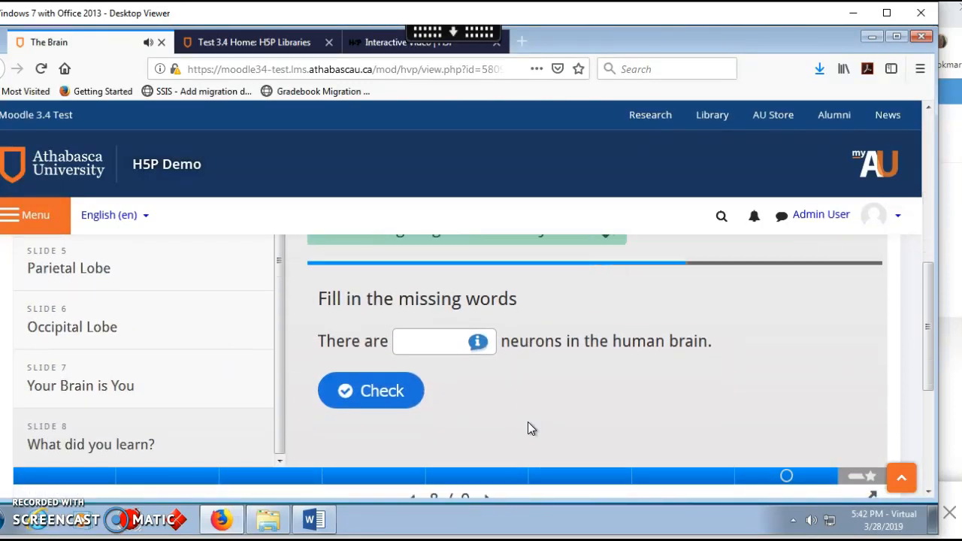
click(447, 346)
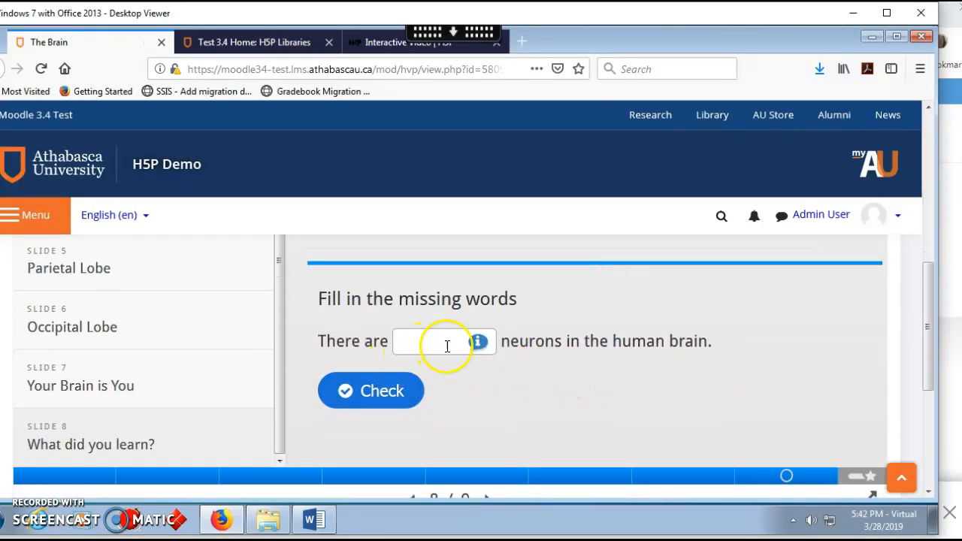
click(413, 342)
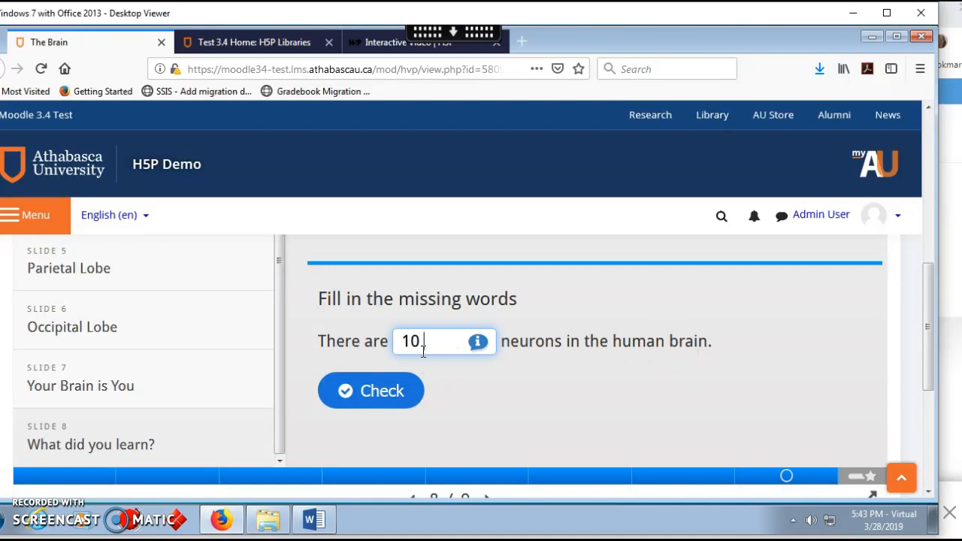
text(10 billion)
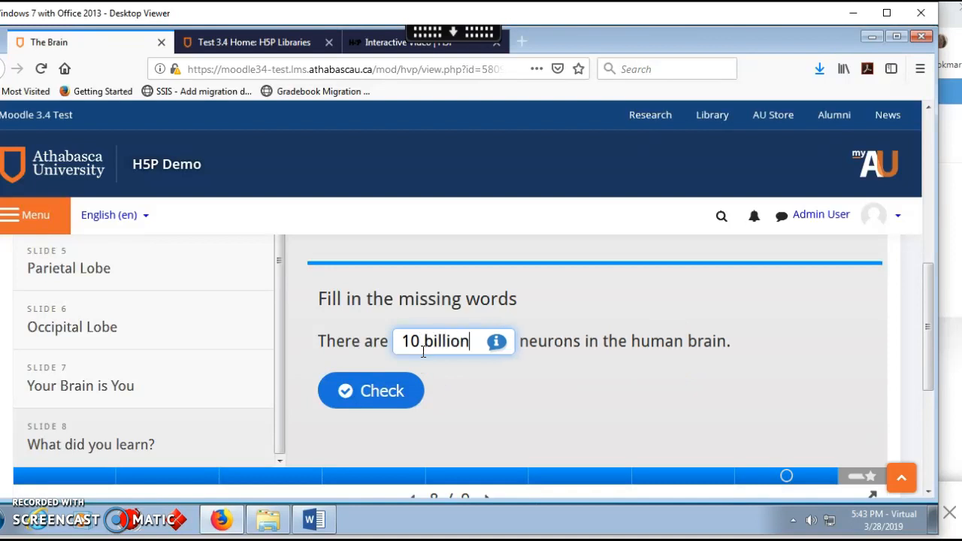
click(495, 342)
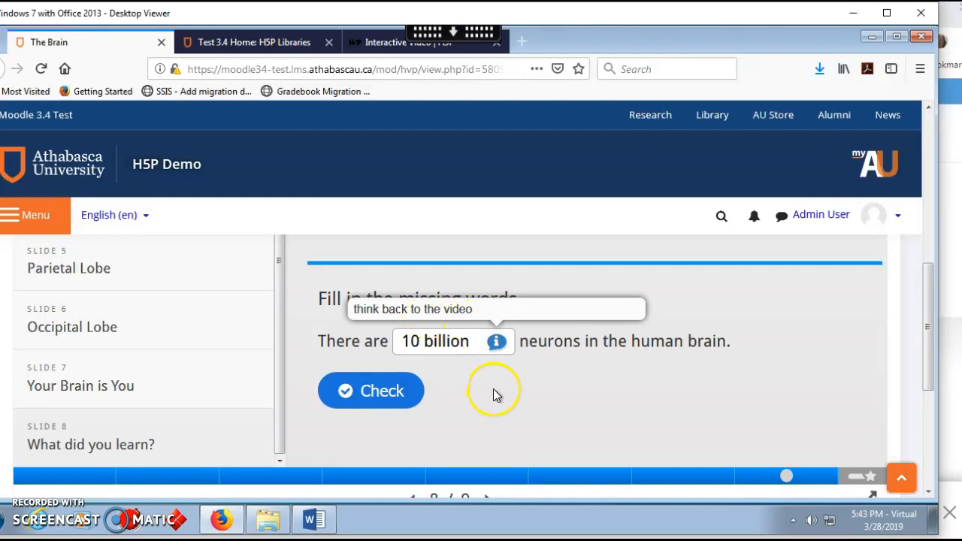
click(382, 391)
- Advance the presentation to its final summary slide, slide 9
scroll(628, 378, down, 2)
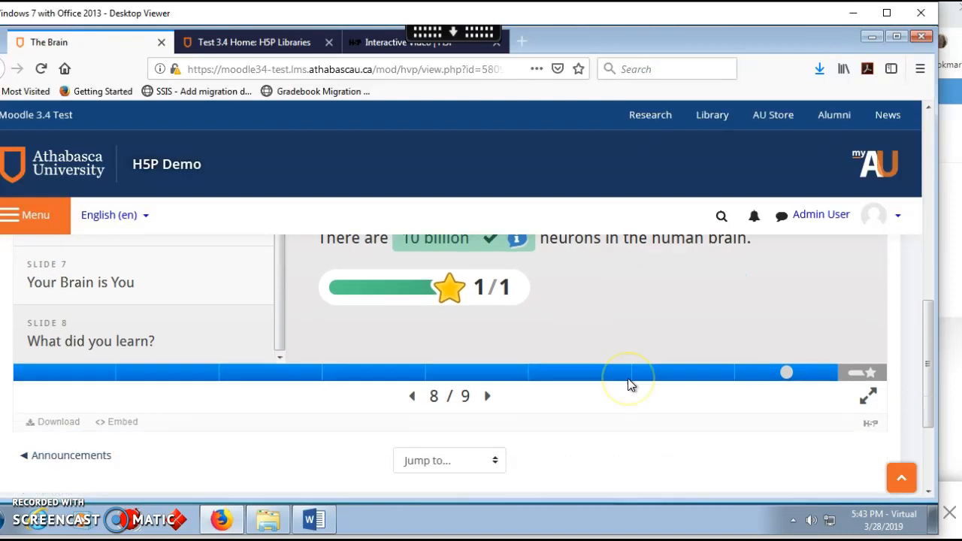
scroll(628, 379, up, 1)
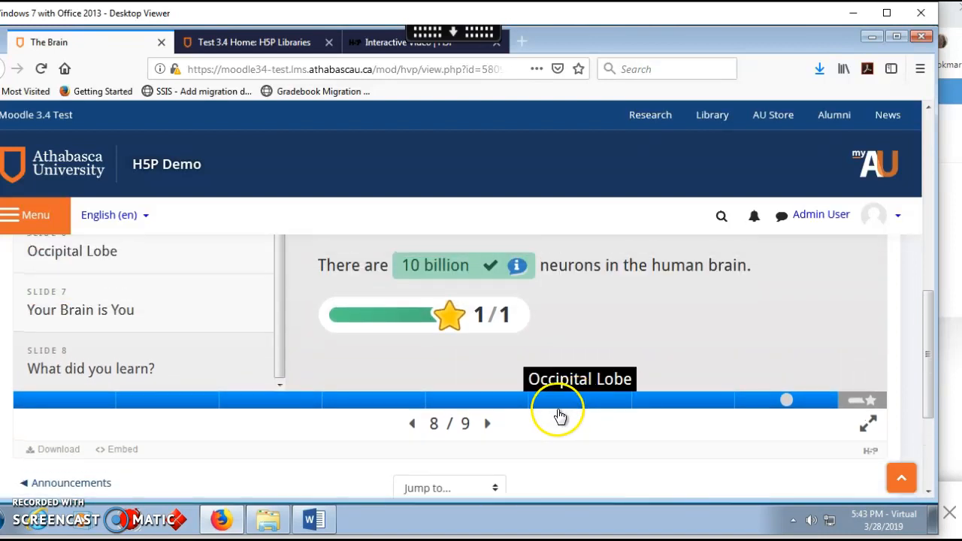
click(486, 425)
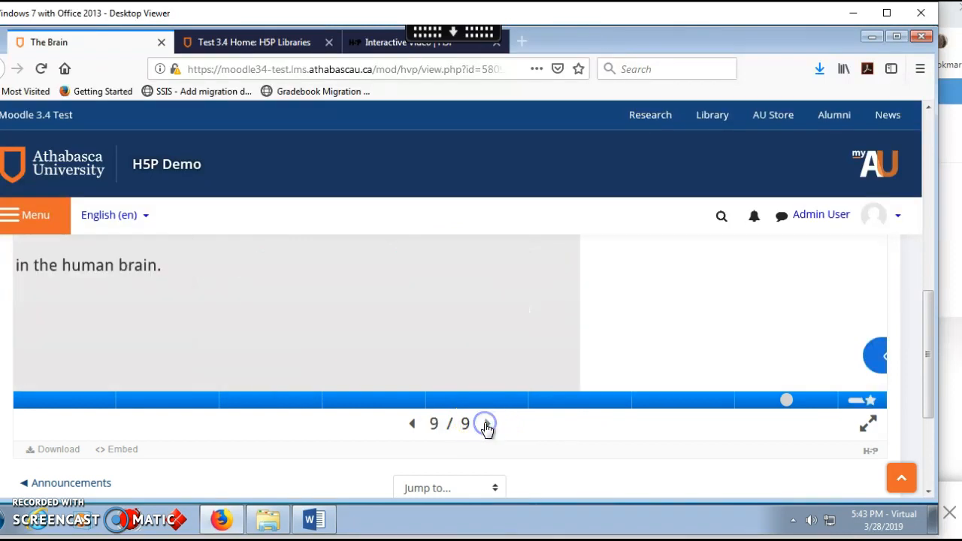
scroll(624, 359, up, 3)
scroll(625, 361, up, 2)
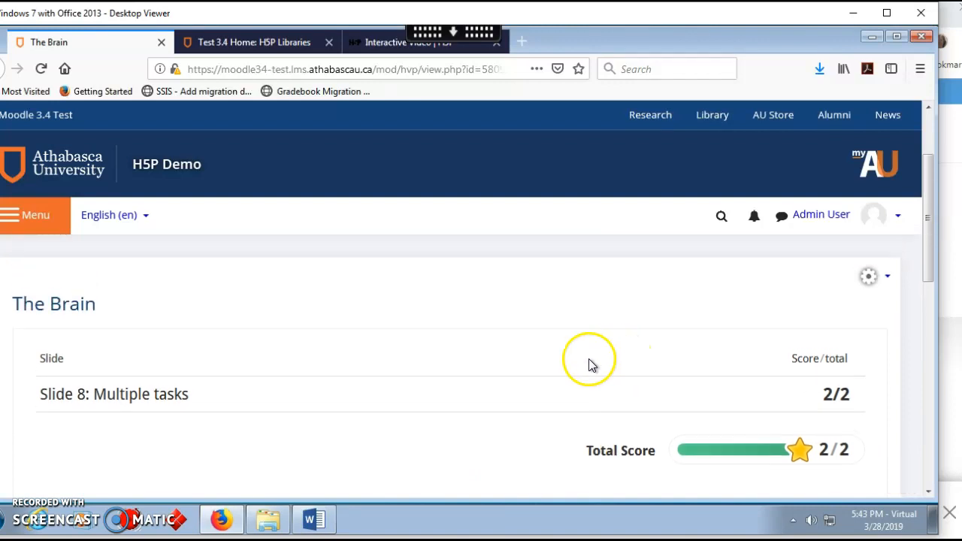
- Examine the summary slide's score table, total score, solution and retry options, and progress bar
scroll(368, 417, down, 5)
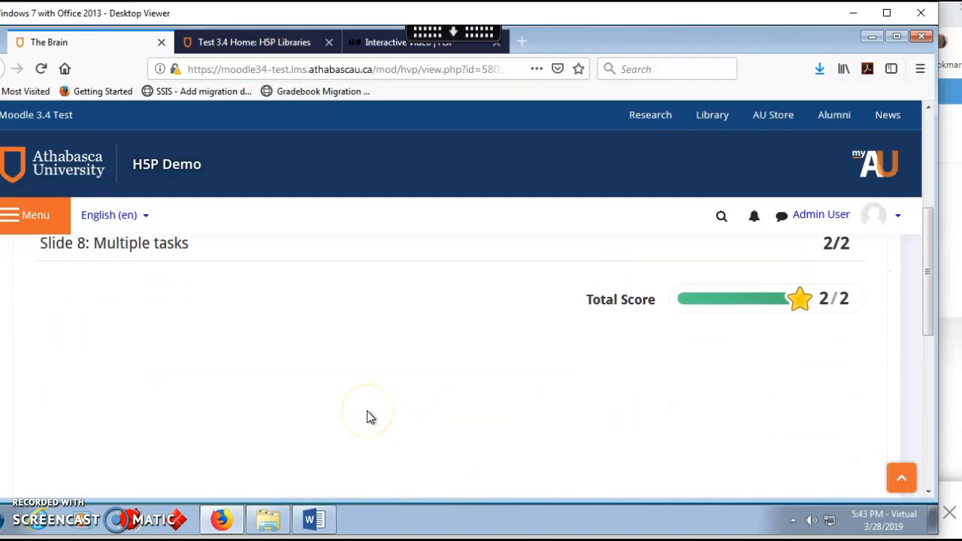
scroll(368, 417, up, 3)
scroll(369, 417, up, 2)
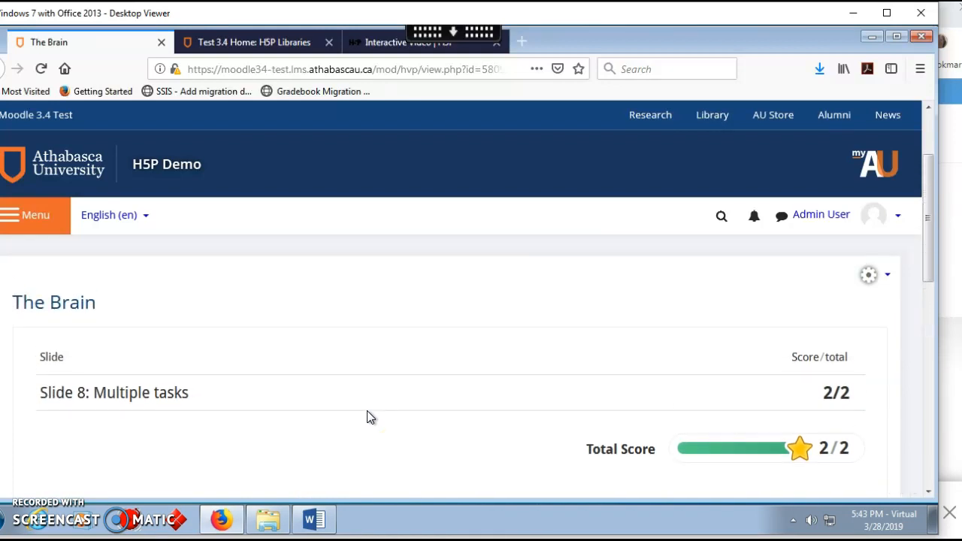
scroll(368, 418, down, 6)
scroll(367, 418, down, 2)
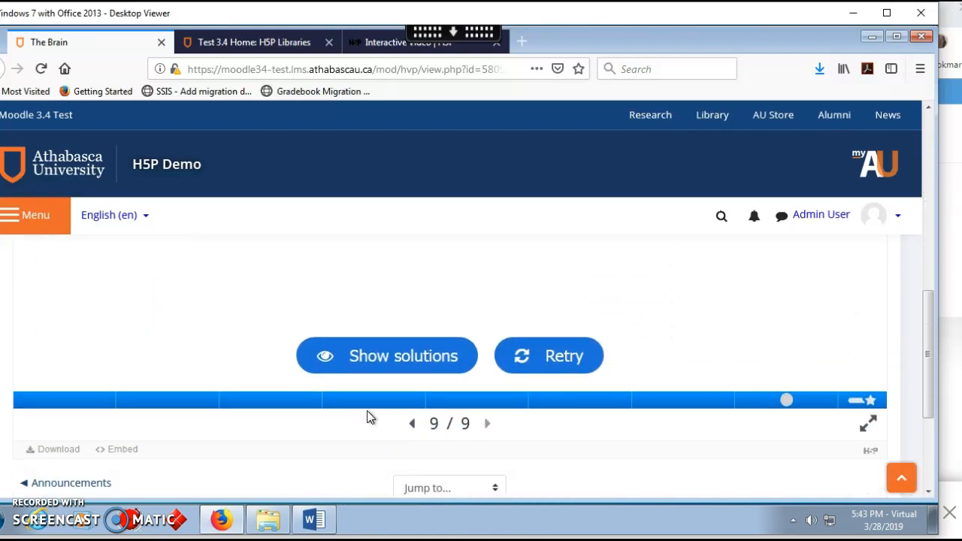
scroll(368, 417, down, 2)
scroll(367, 417, down, 2)
scroll(367, 417, up, 7)
scroll(370, 419, up, 5)
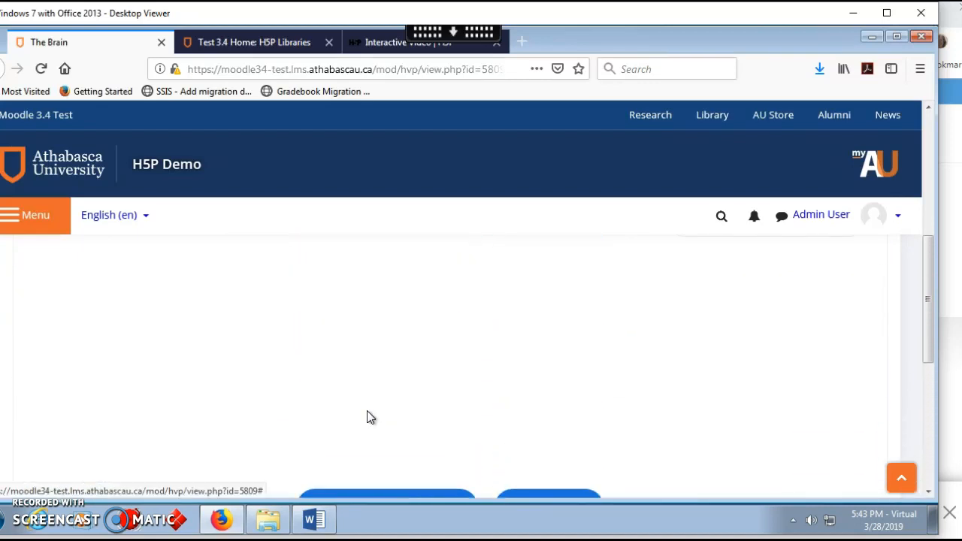
scroll(370, 418, down, 4)
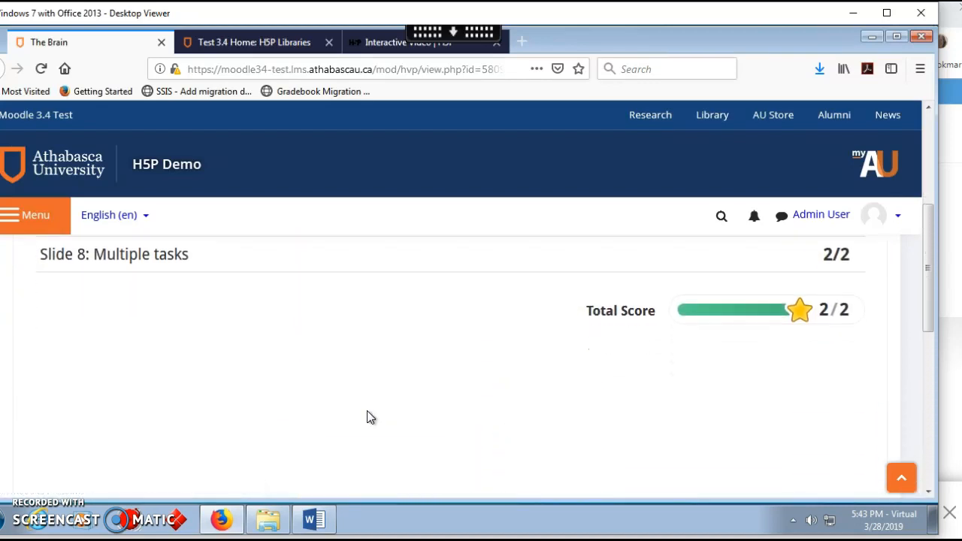
scroll(370, 418, down, 1)
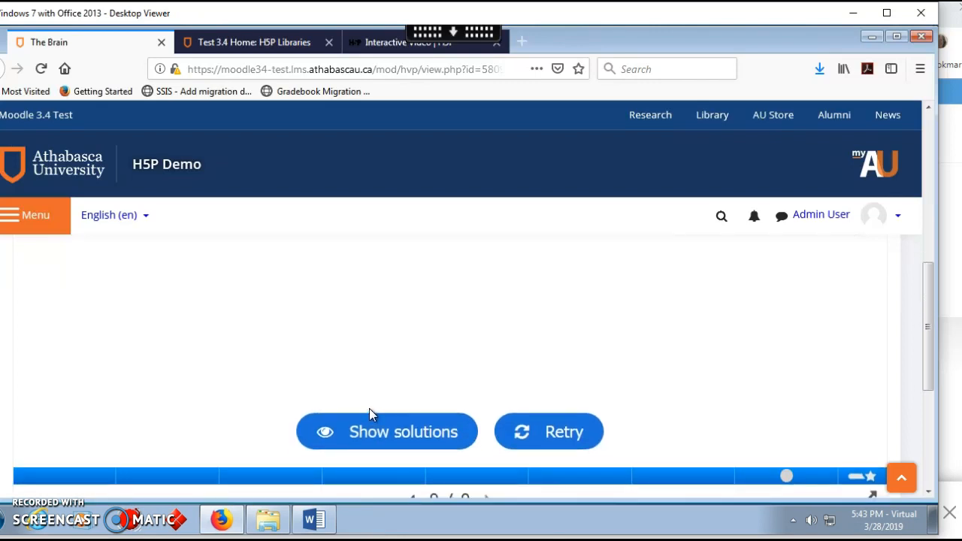
scroll(395, 363, up, 6)
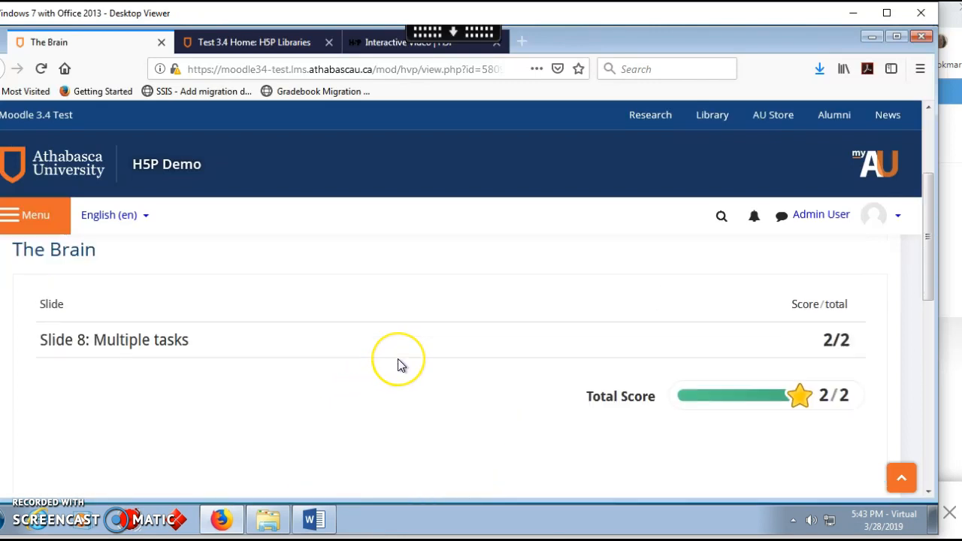
scroll(400, 366, up, 1)
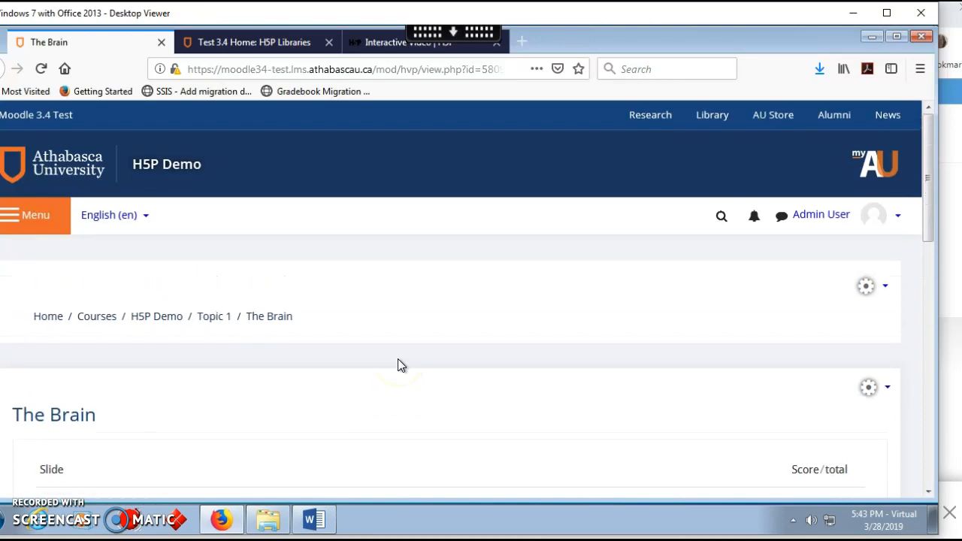
scroll(399, 364, down, 3)
scroll(401, 365, down, 1)
scroll(400, 365, down, 1)
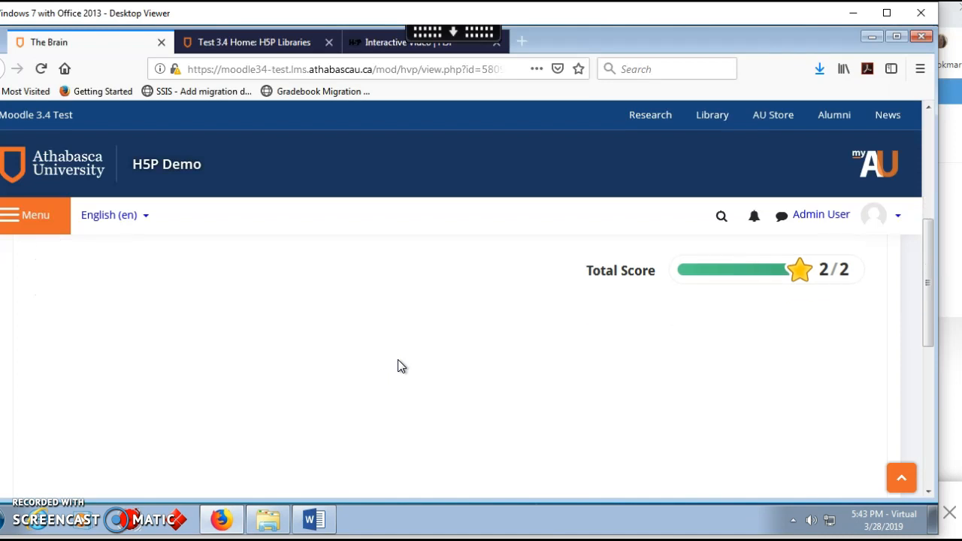
scroll(400, 366, down, 2)
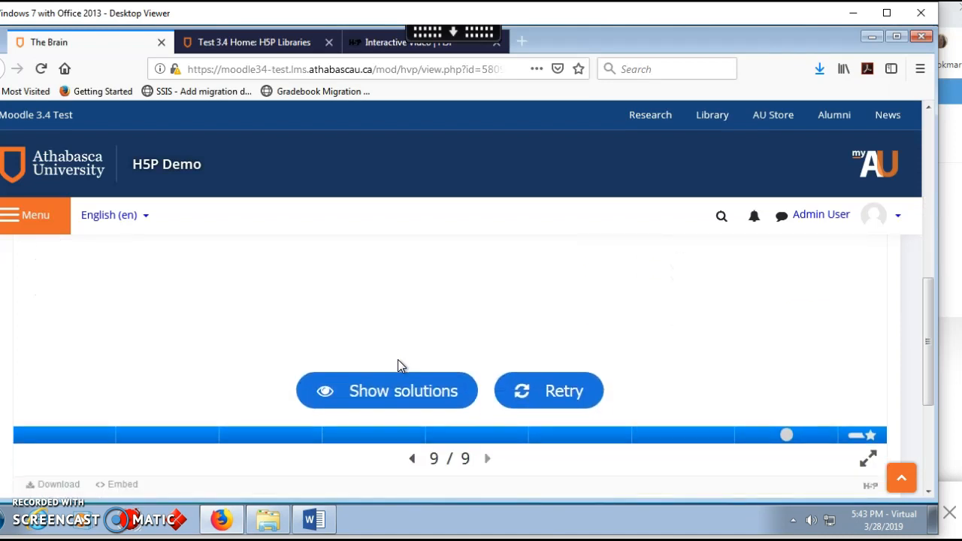
scroll(399, 365, down, 1)
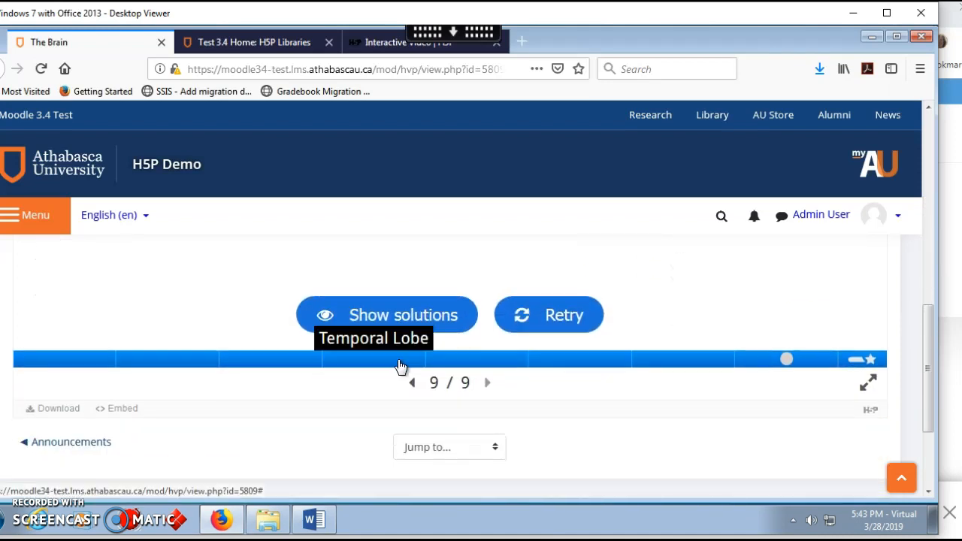